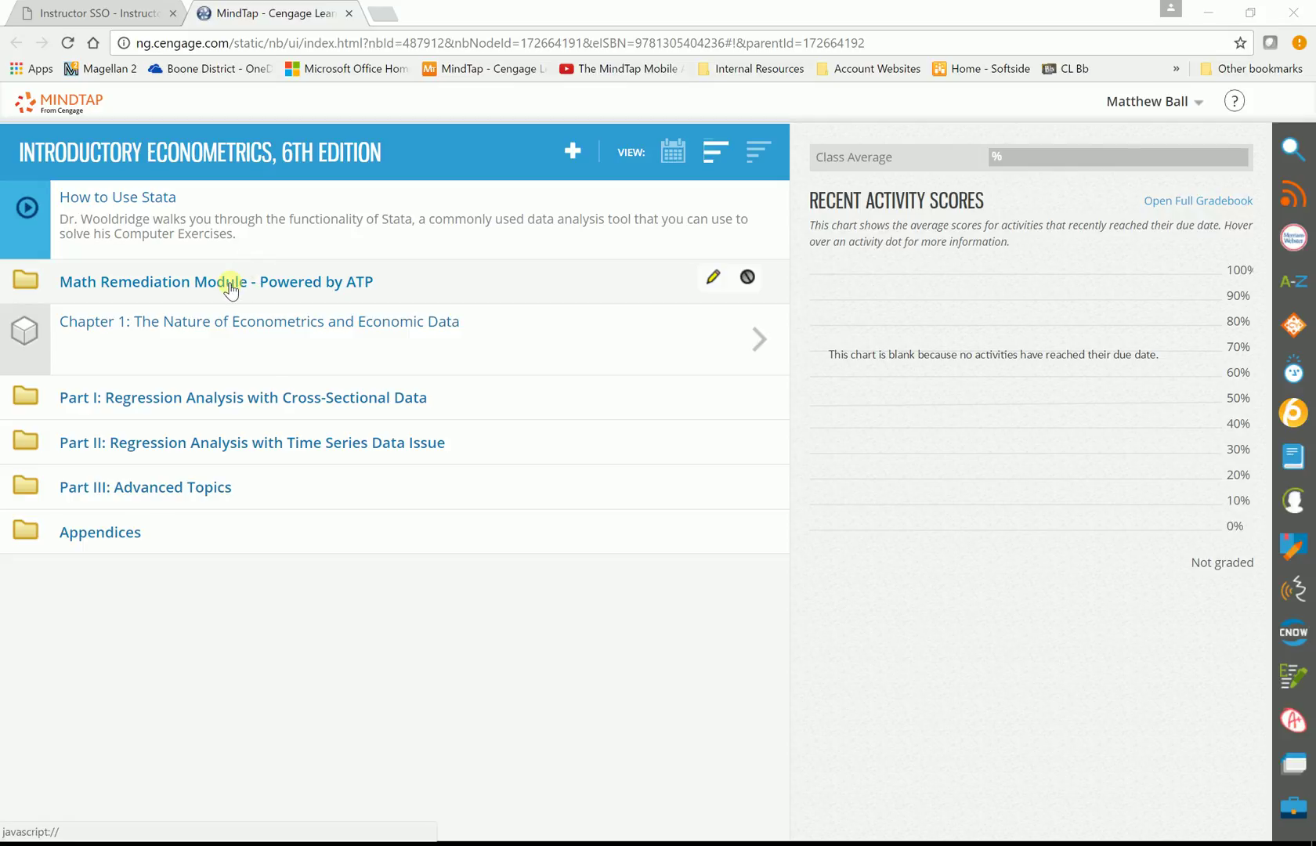
# Step: Expand the Part I: Regression Analysis with Cross-Sectional Data folder to list Chapters 2 through 6
pyautogui.click(127, 401)
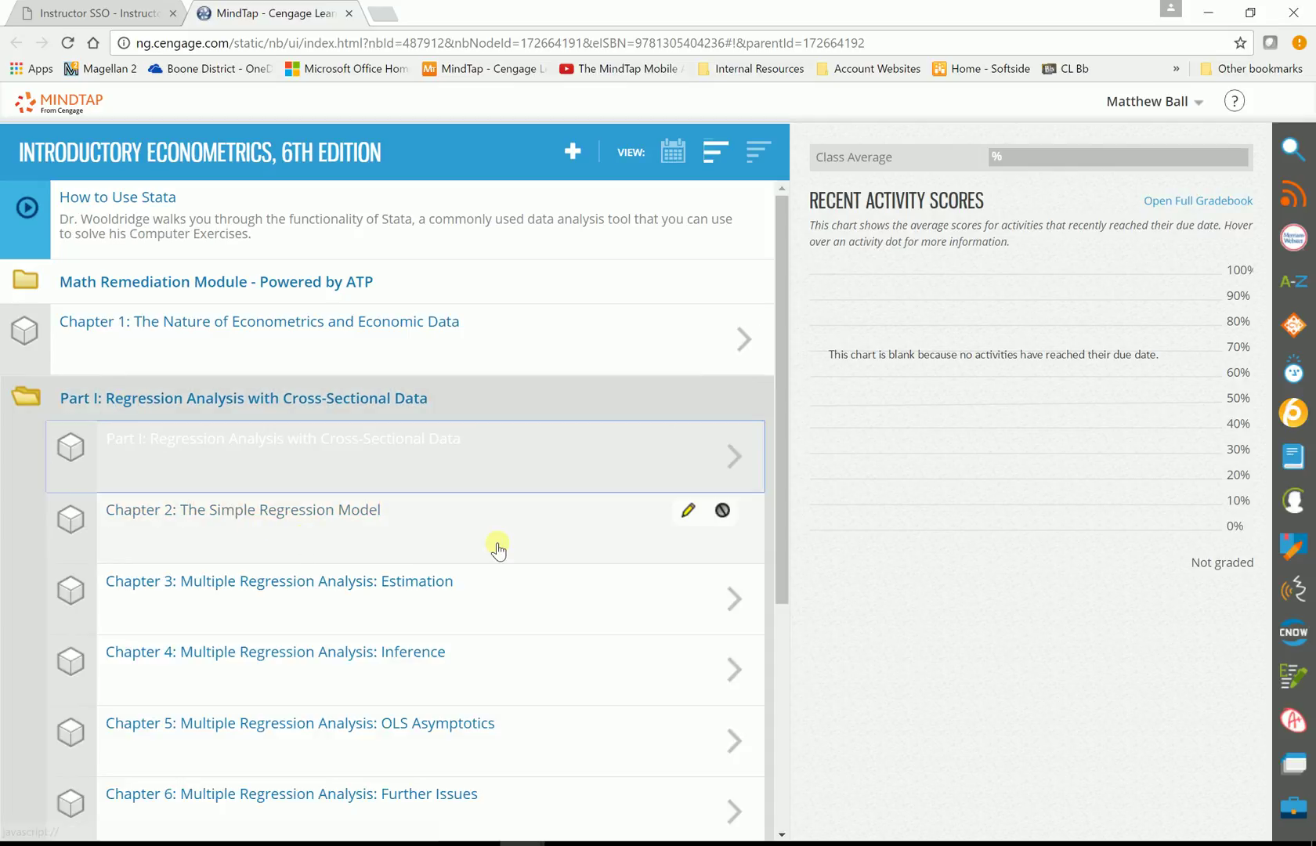
# Step: Open the Chapter 2 Simple Regression Model reading at section 2-3a, Fitted Values and Residuals
pyautogui.click(153, 515)
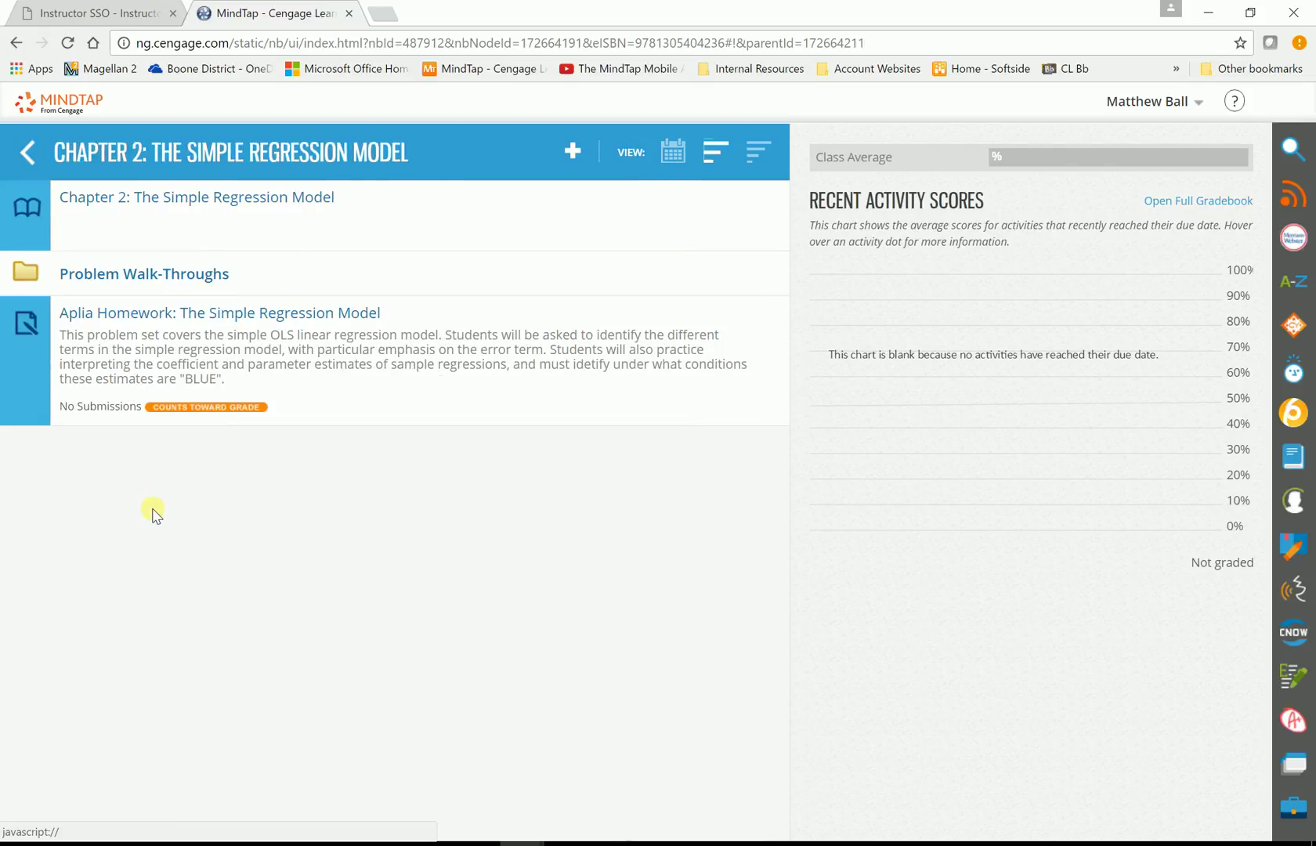
pyautogui.click(23, 217)
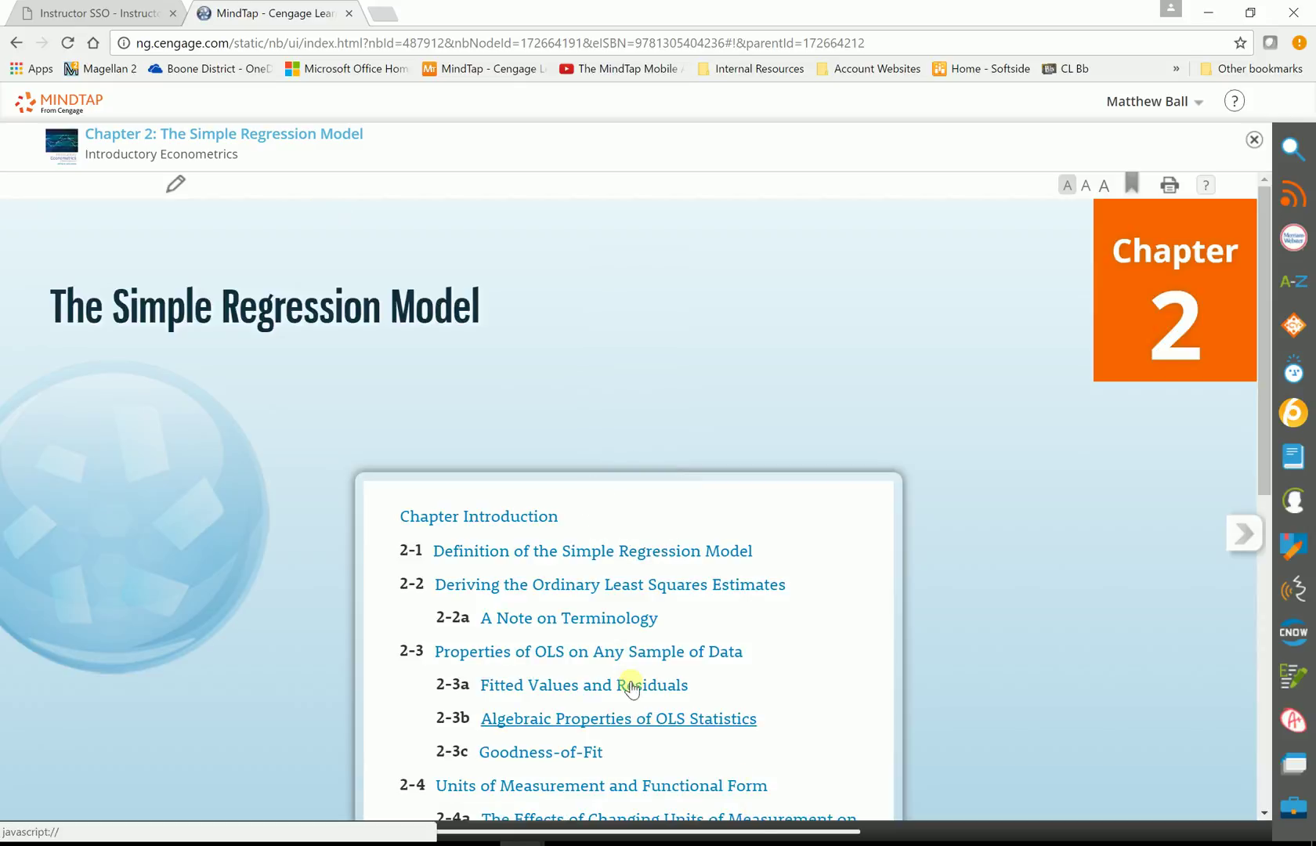
pyautogui.click(549, 693)
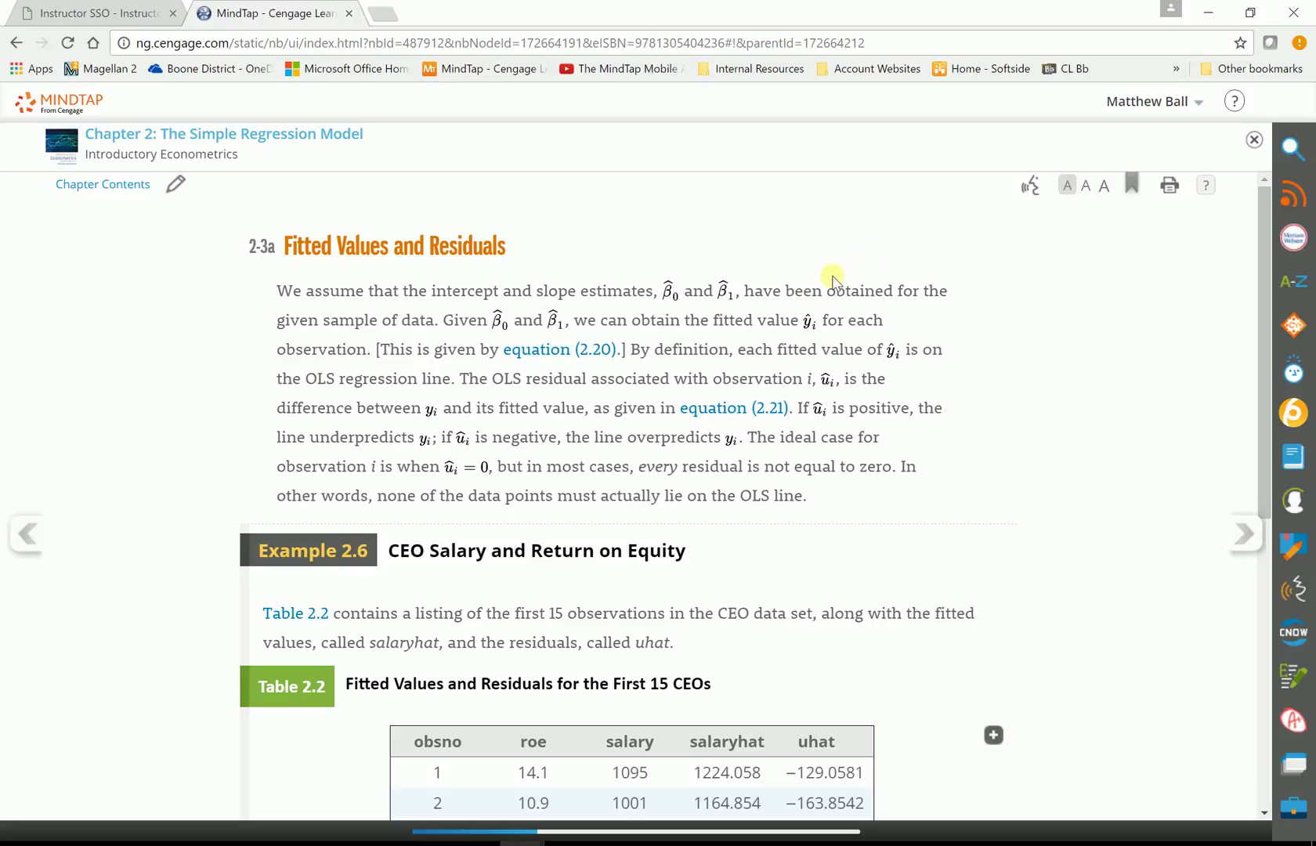
# Step: Have ReadSpeaker read section 2-3a aloud, try Slow reading speed, then set it back to Medium
pyautogui.click(1030, 190)
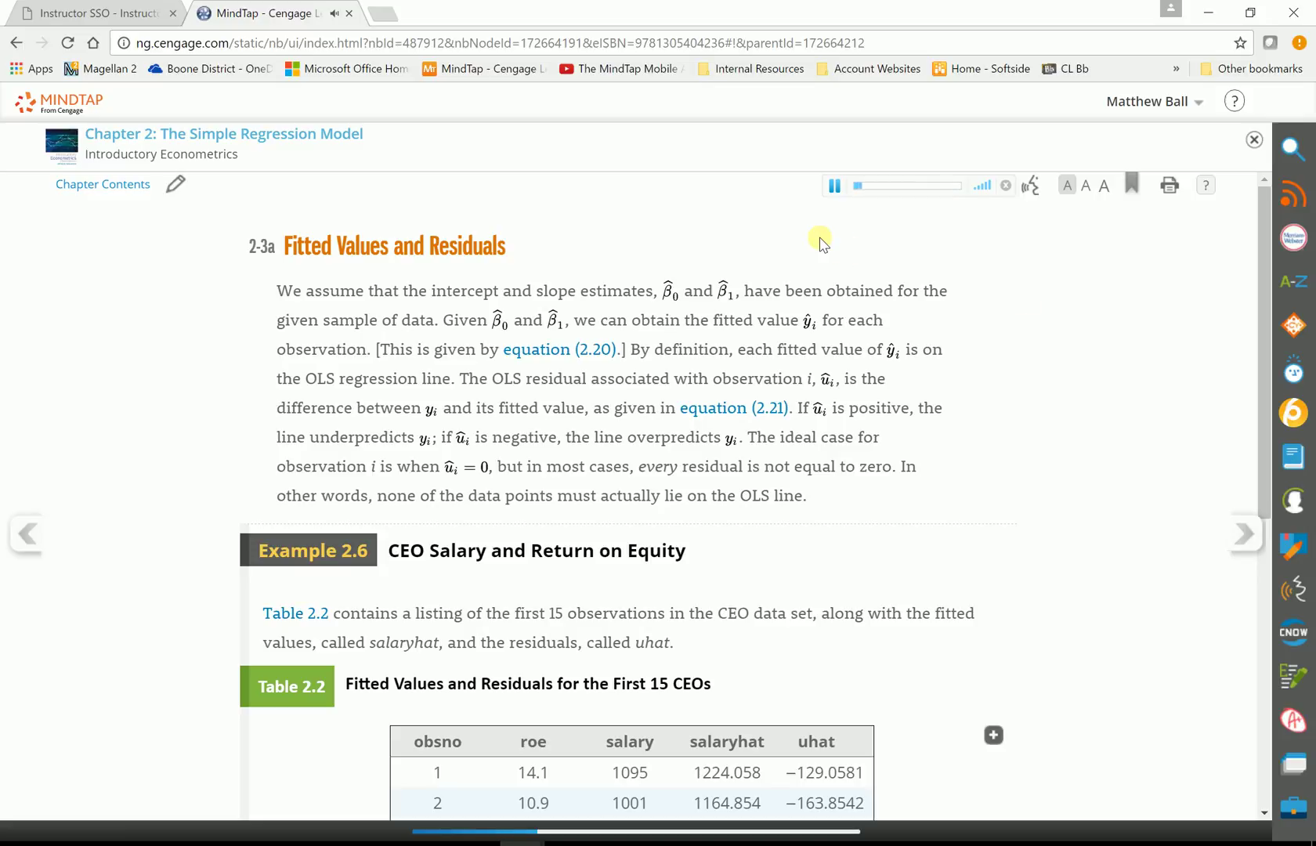
pyautogui.click(832, 188)
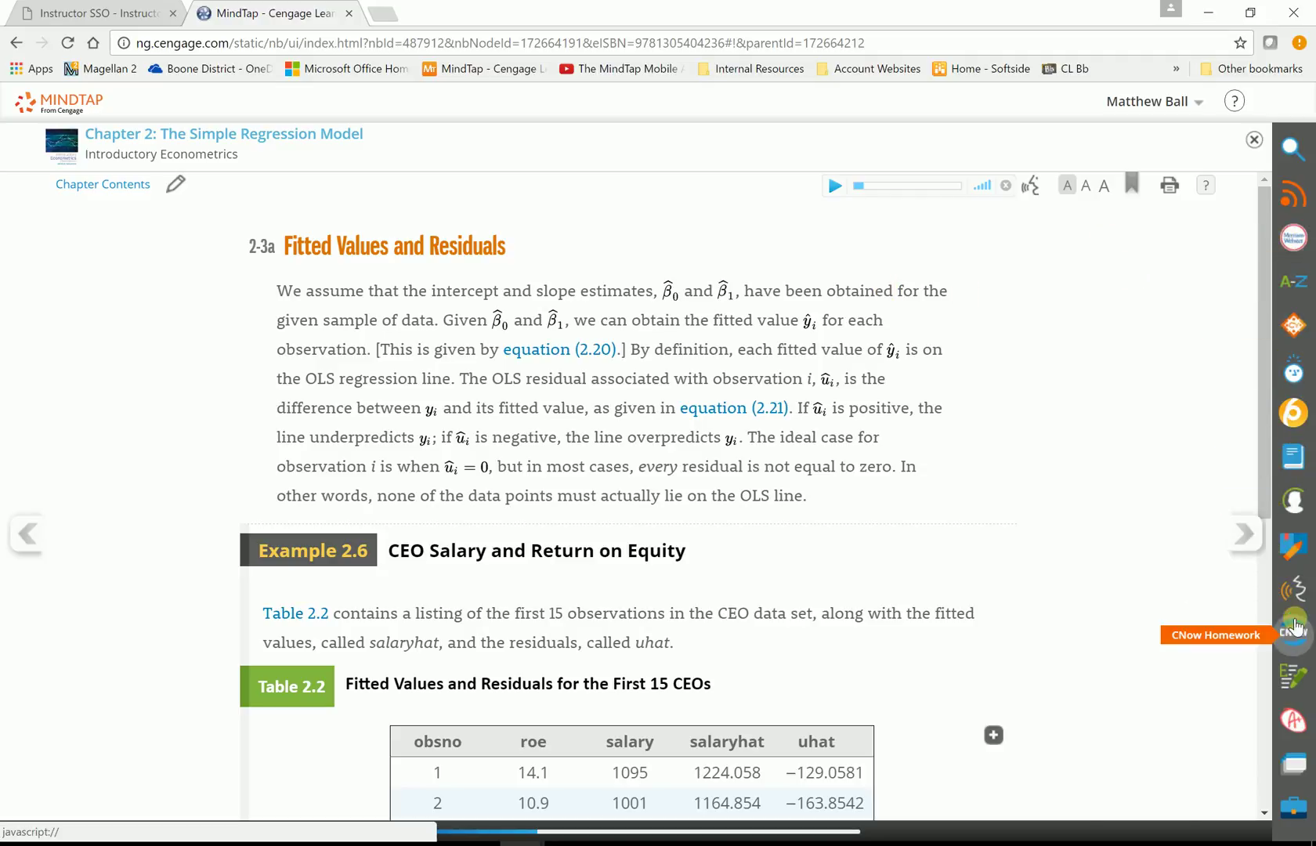
pyautogui.click(1297, 594)
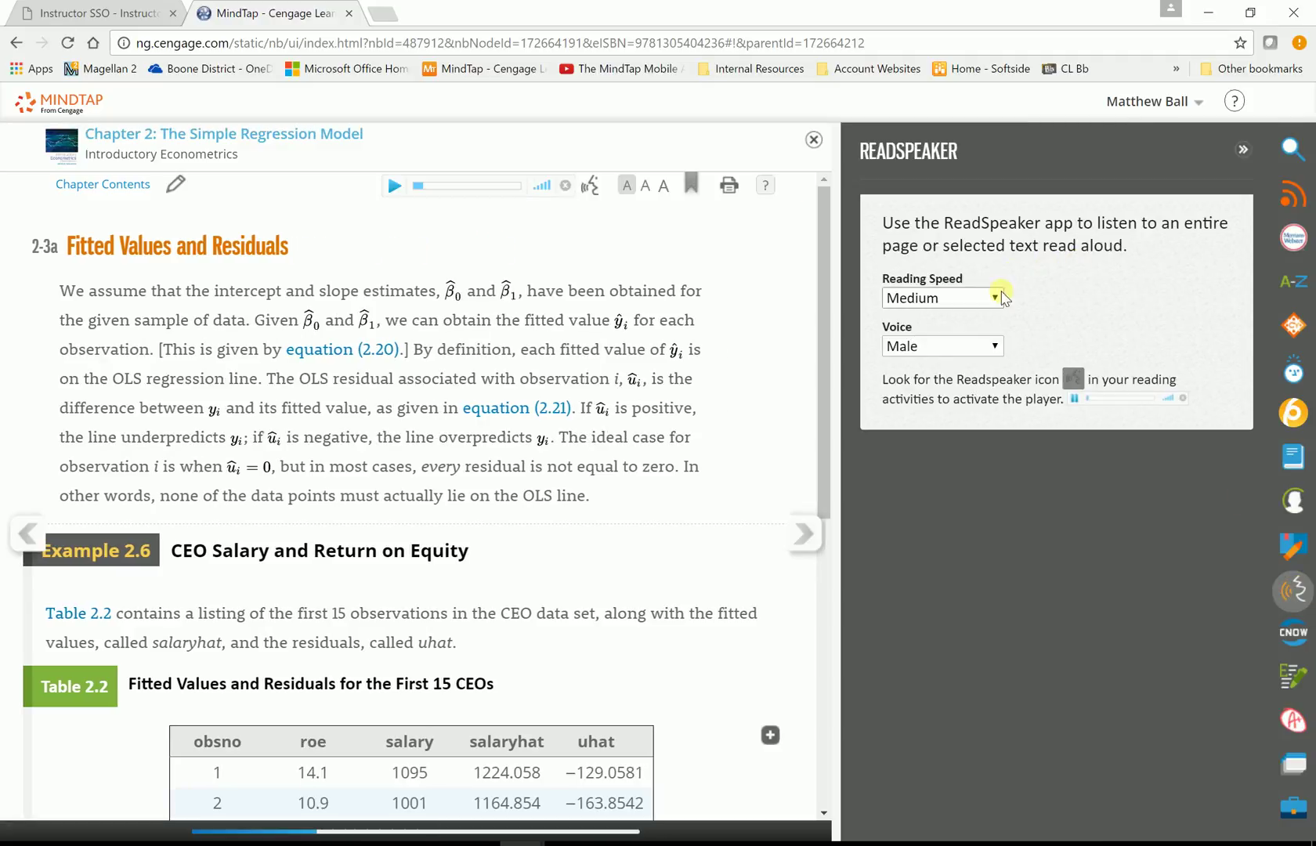
pyautogui.click(992, 345)
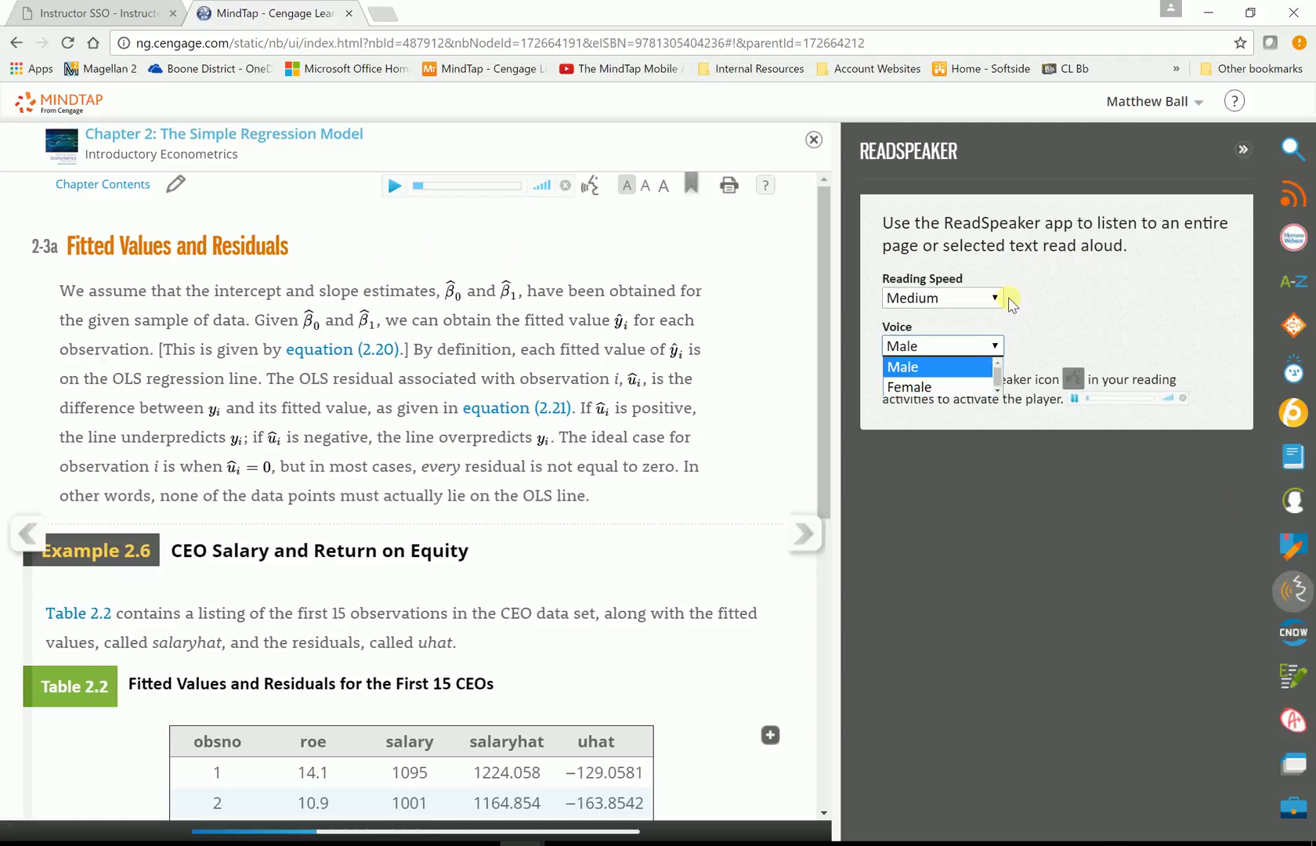
pyautogui.click(1010, 302)
pyautogui.click(993, 298)
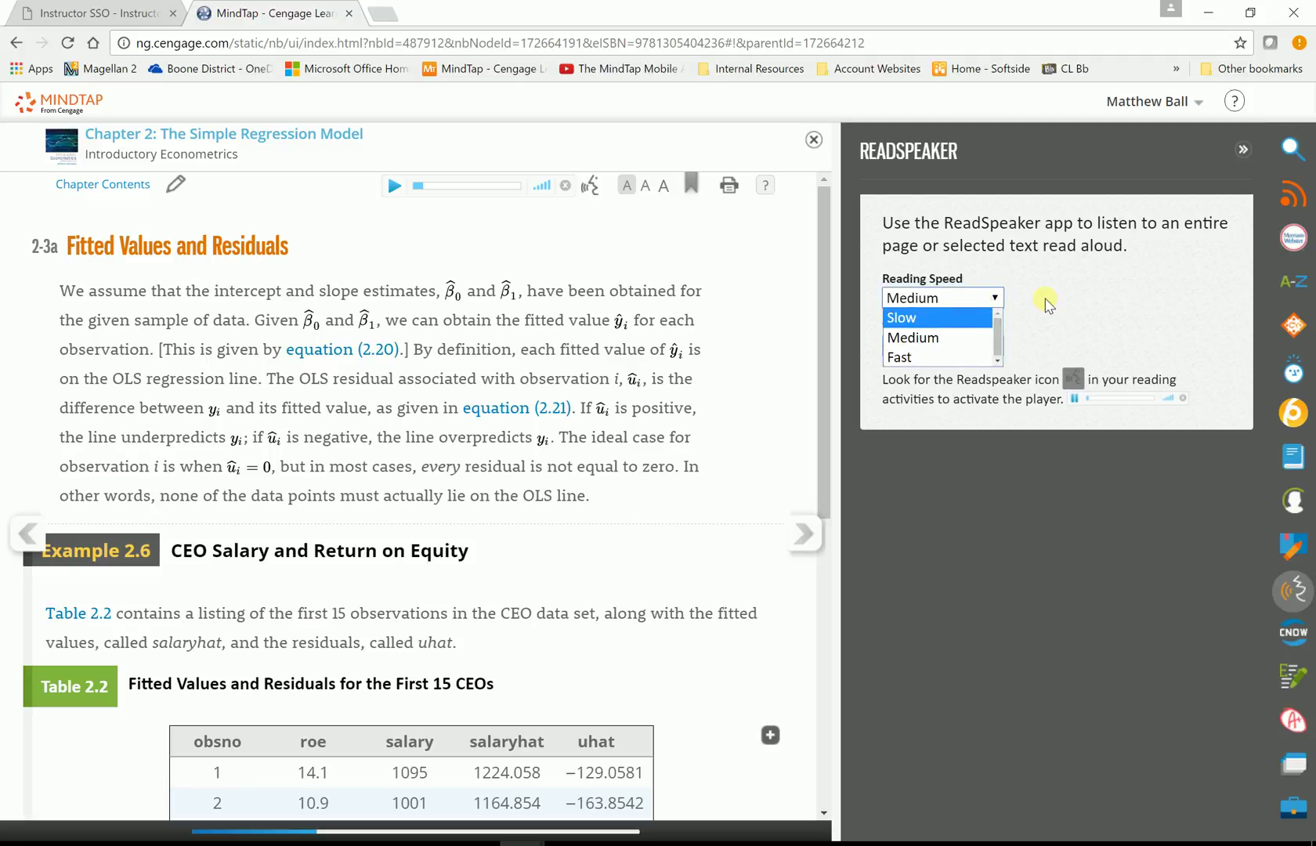
pyautogui.click(968, 319)
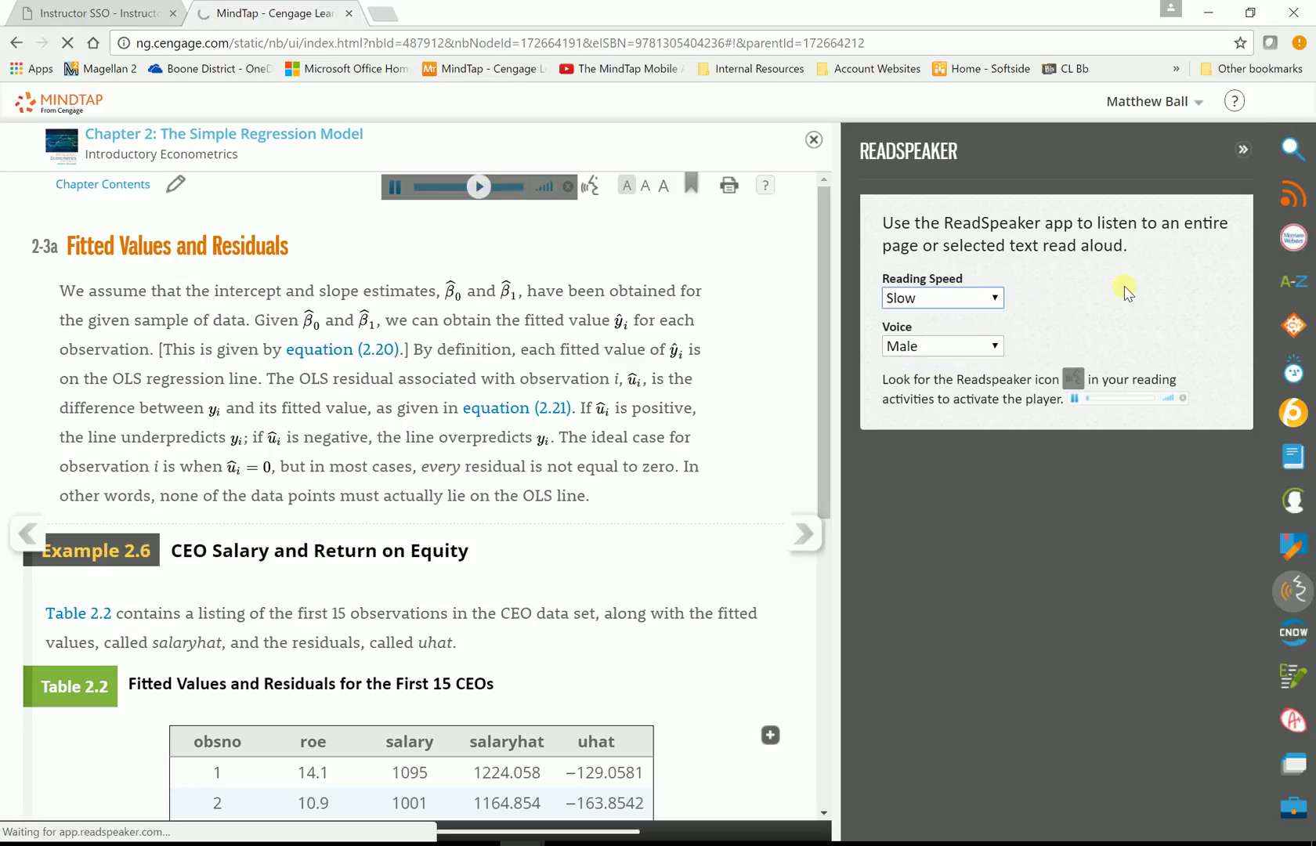
pyautogui.click(997, 300)
pyautogui.click(979, 336)
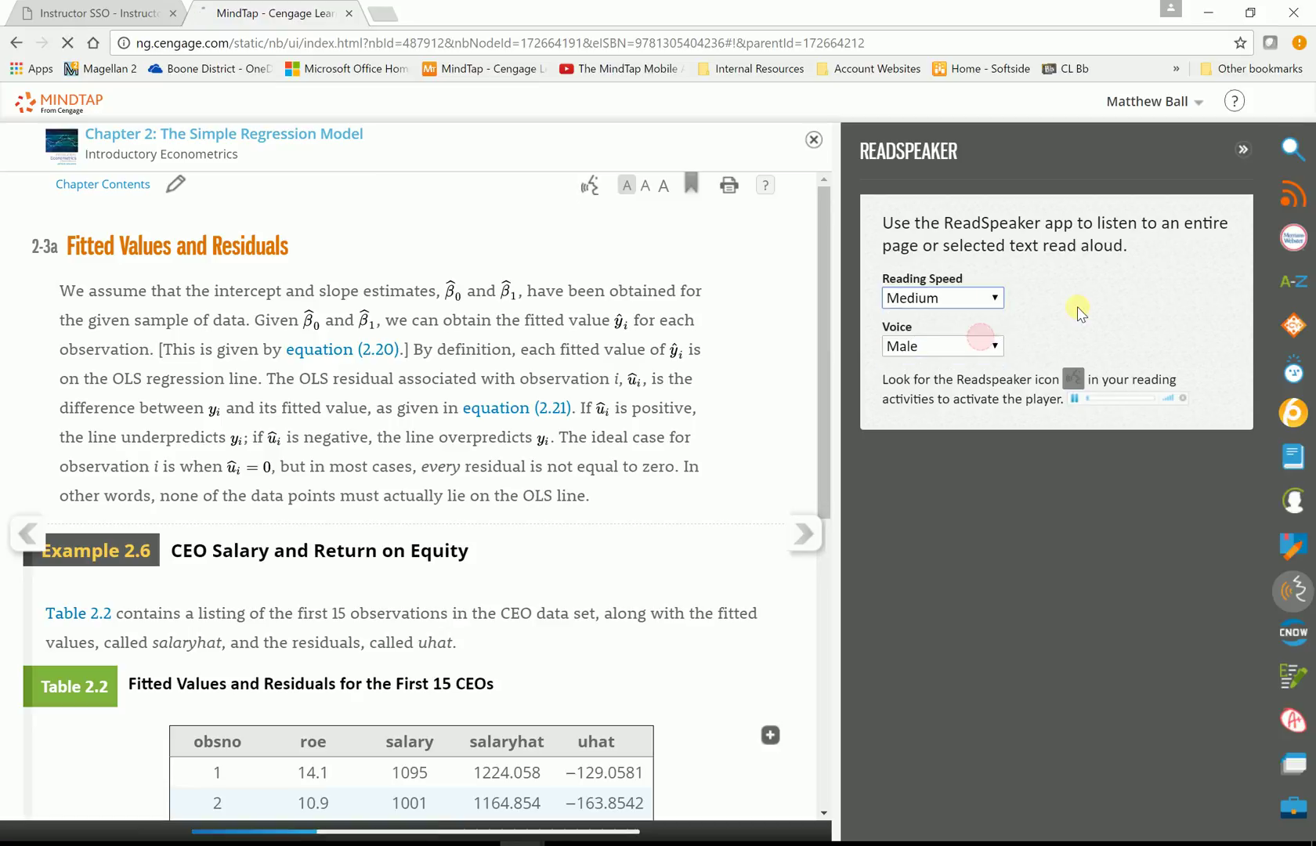
pyautogui.click(1243, 150)
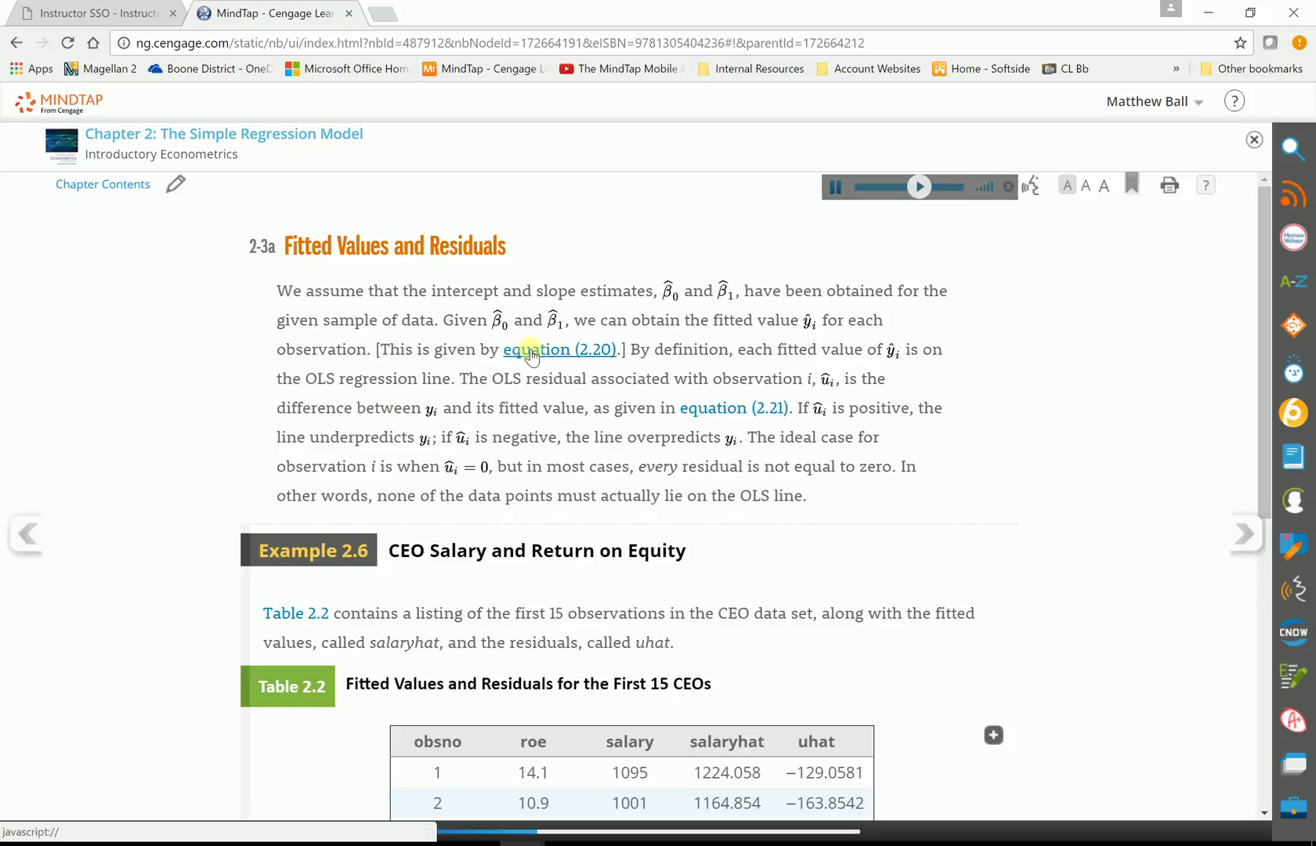
# Step: Look up equation (2.20) in the Full Book panel and stop the read-aloud audio
pyautogui.click(531, 350)
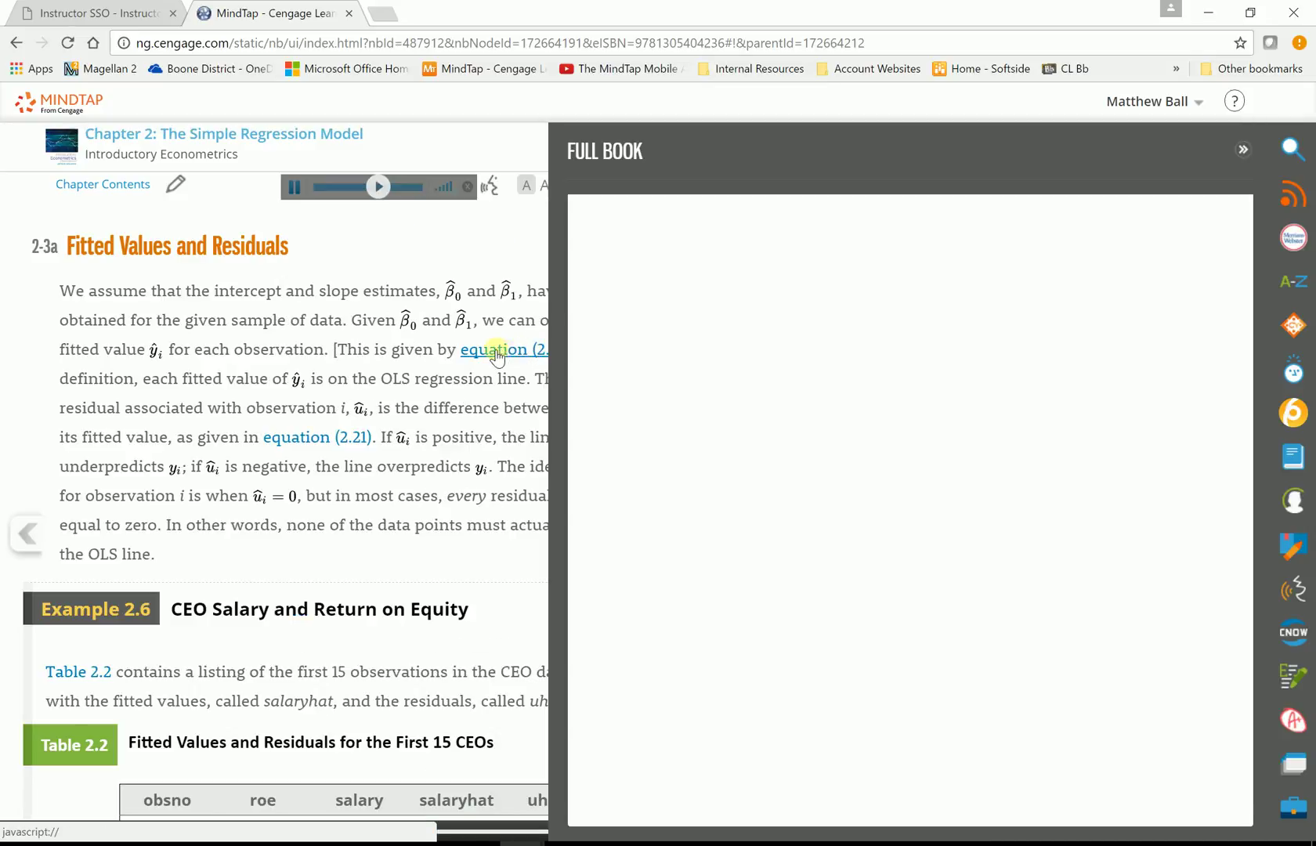
pyautogui.click(1243, 154)
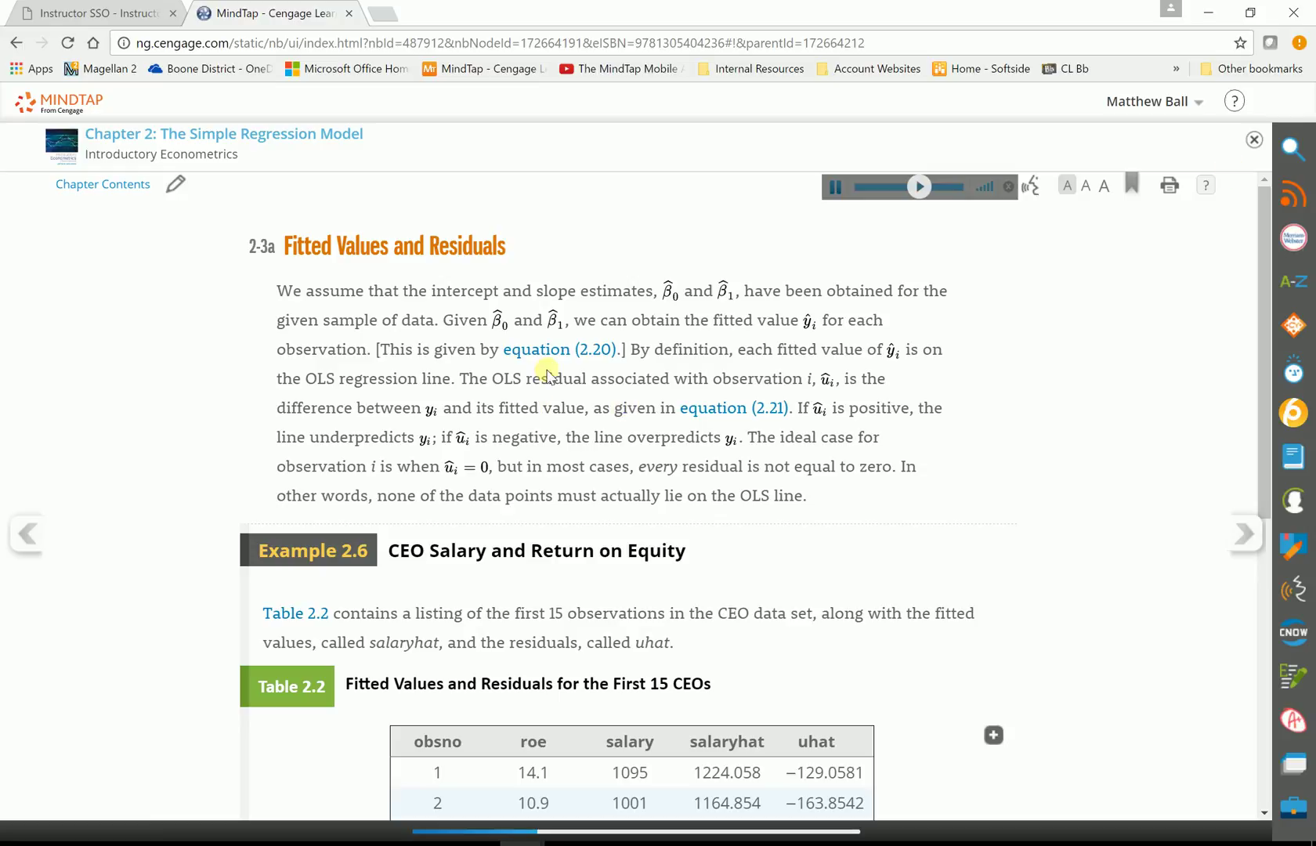
pyautogui.click(537, 356)
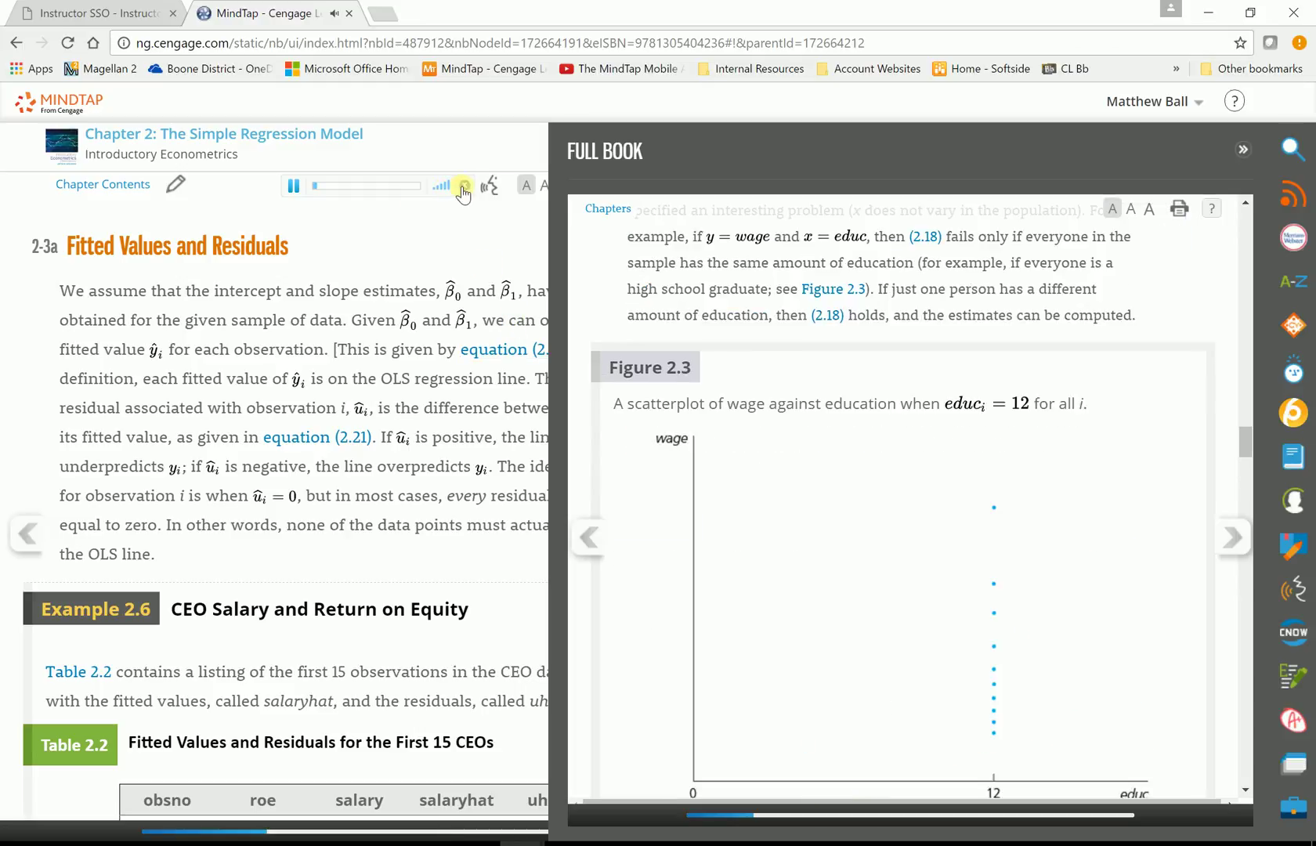
pyautogui.click(464, 188)
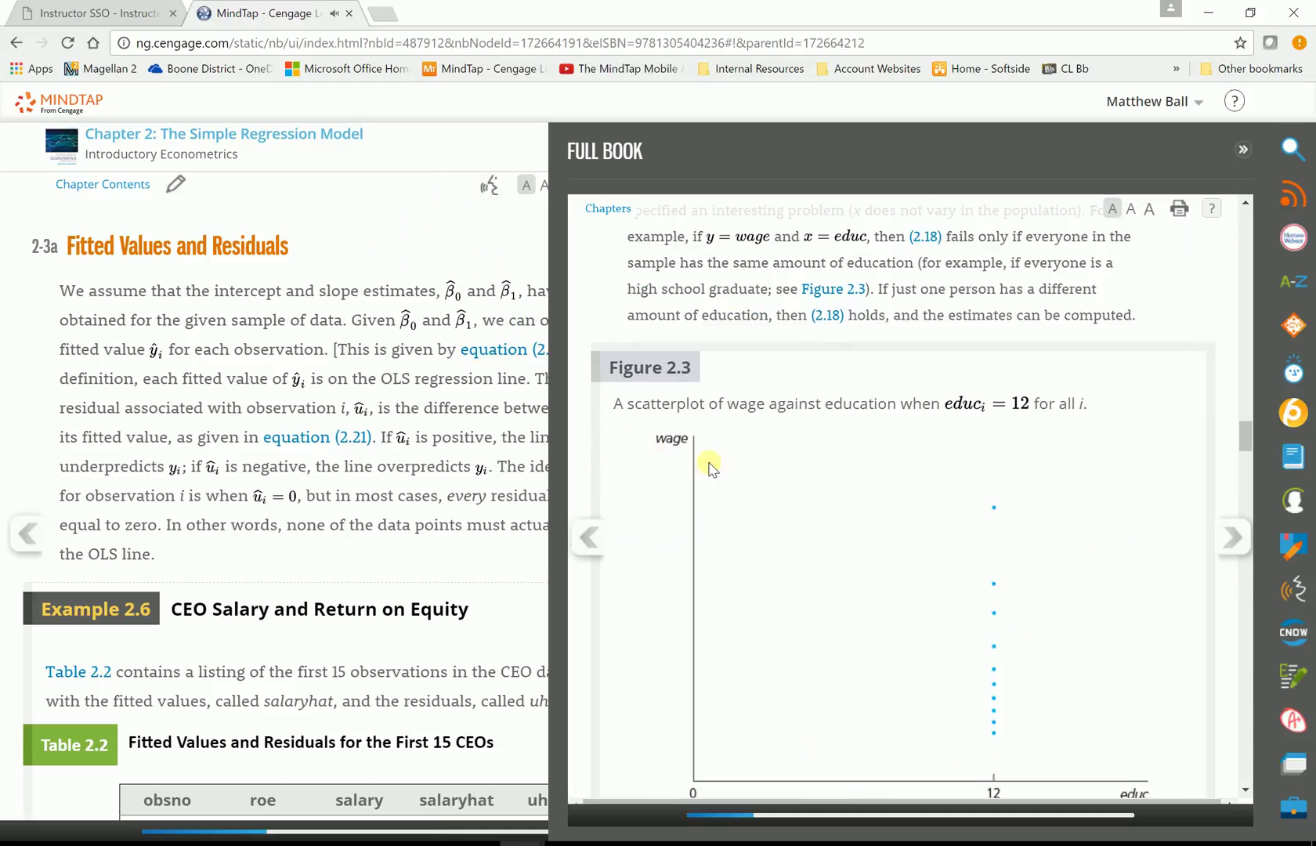
# Step: Page ahead in the Full Book, then close it to return to section 2-3a
pyautogui.click(1232, 539)
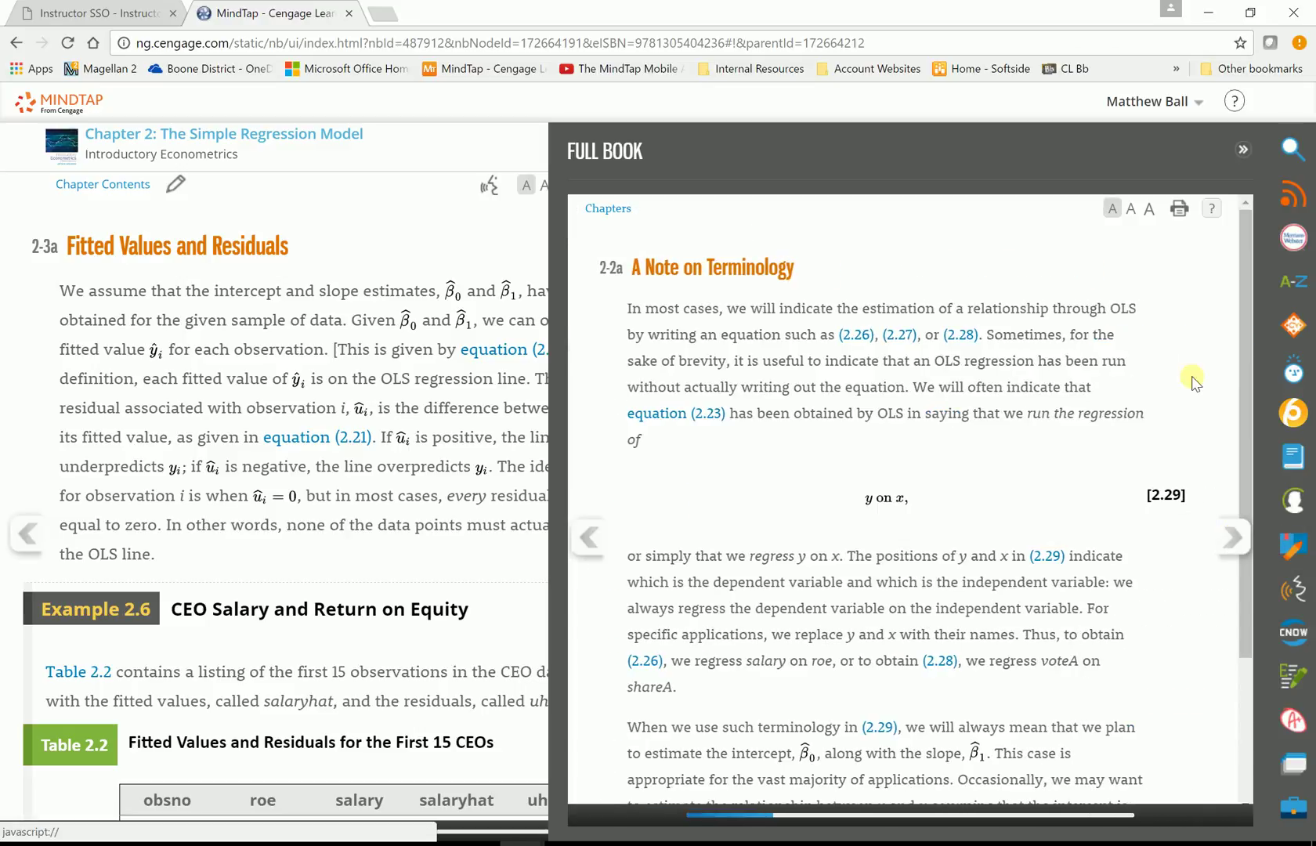
pyautogui.click(1239, 153)
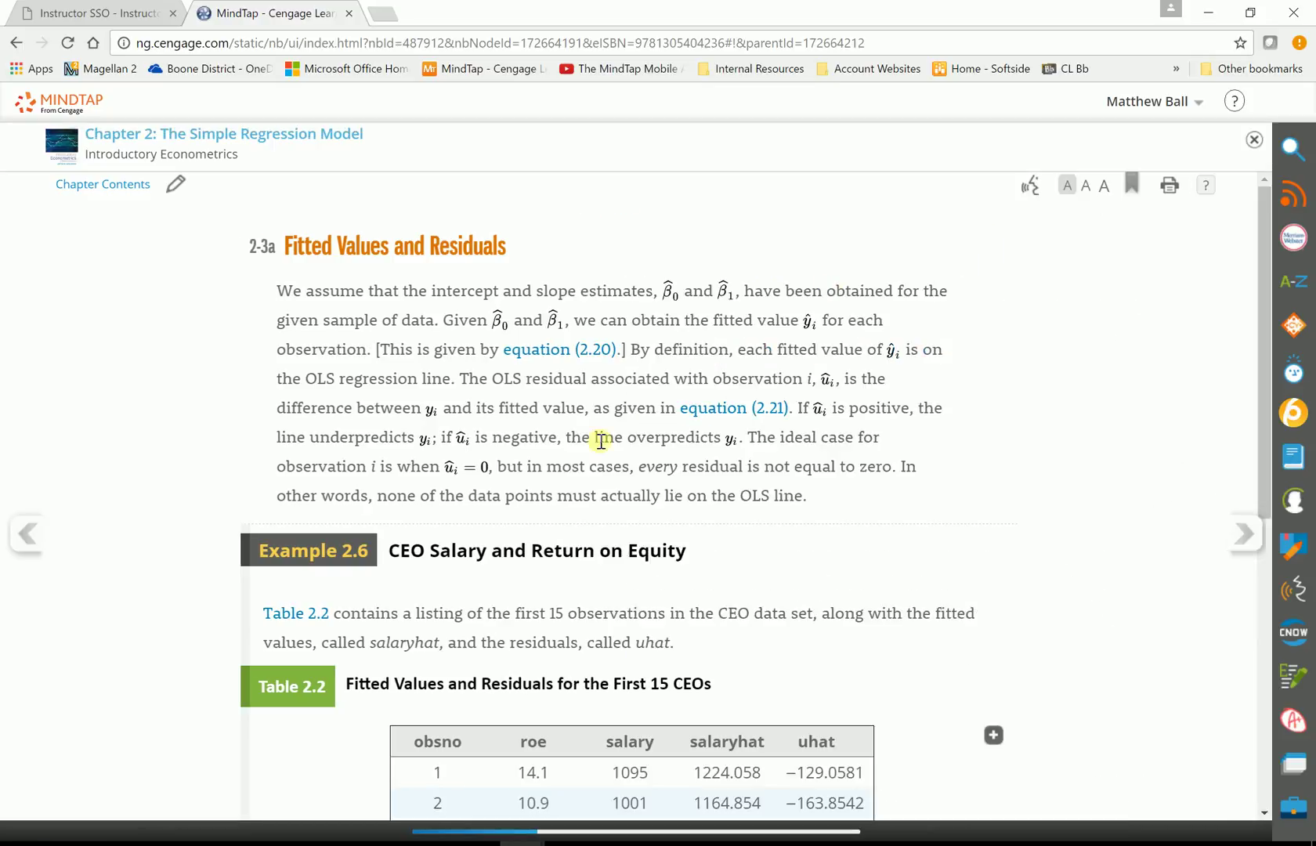
pyautogui.scroll(-2, 885, 443)
pyautogui.scroll(-4, 648, 368)
pyautogui.scroll(7, 645, 370)
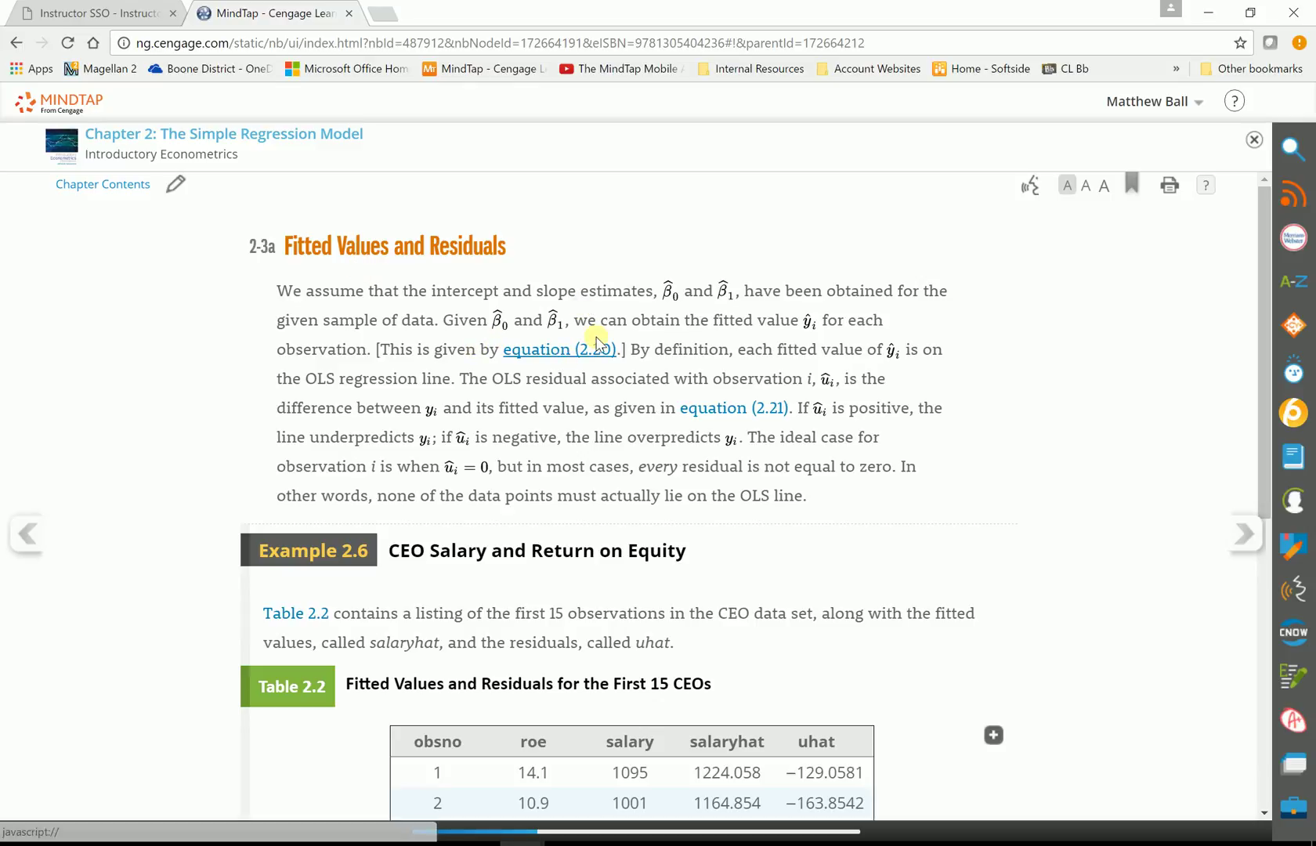
# Step: Look up 'residual' in the Merriam-Webster dictionary, then select the OLS residual definition sentence
pyautogui.click(274, 289)
pyautogui.moveTo(286, 292); pyautogui.dragTo(412, 348)
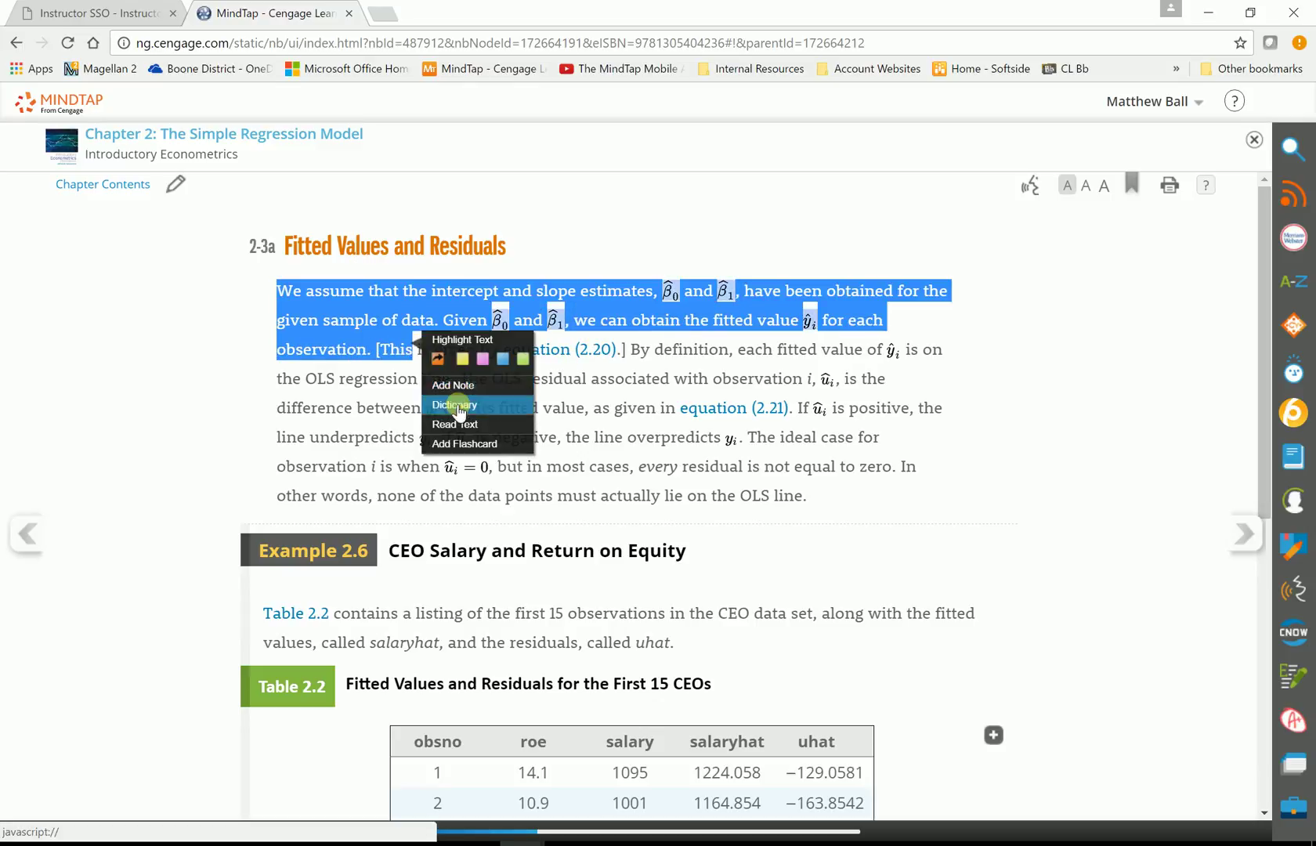
pyautogui.click(626, 416)
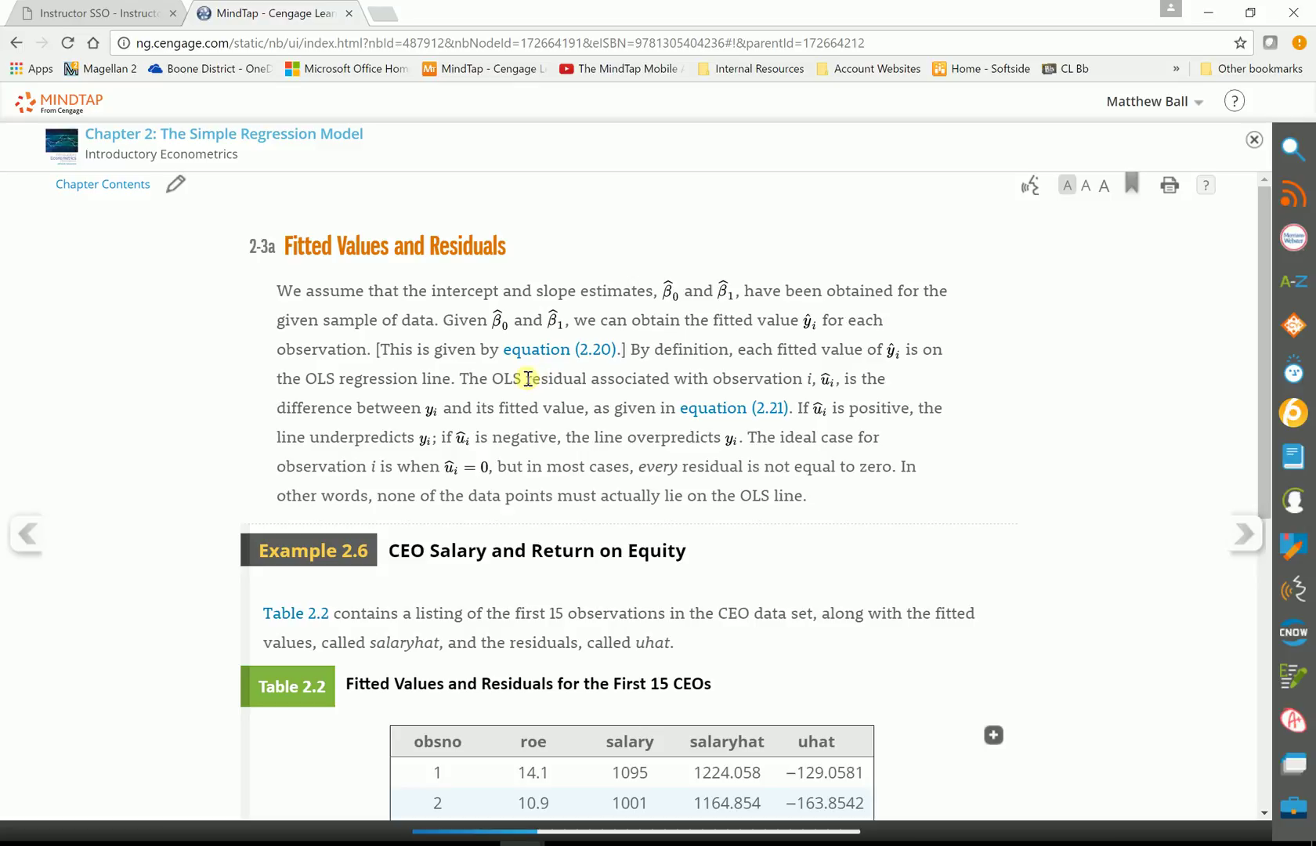
pyautogui.moveTo(528, 380); pyautogui.dragTo(588, 386)
pyautogui.click(611, 447)
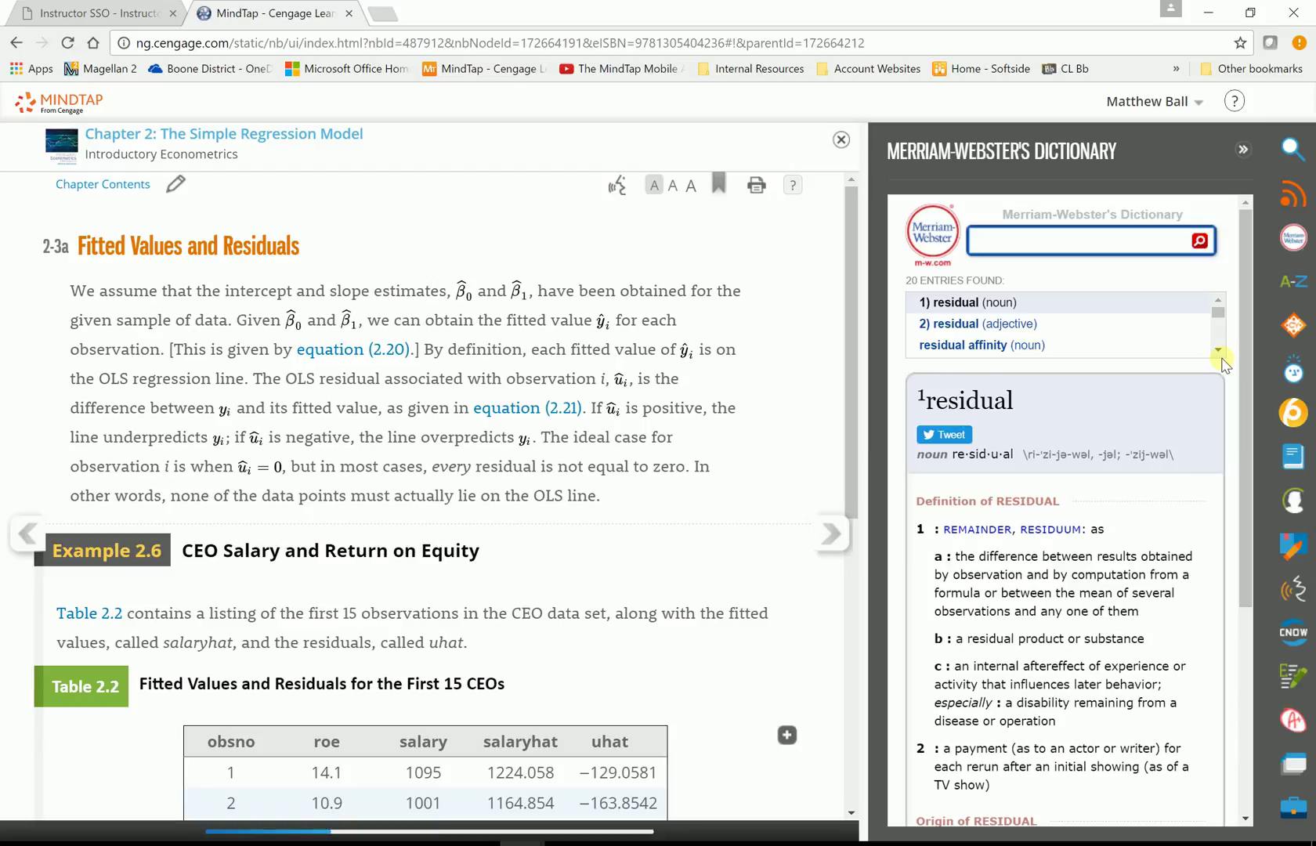
pyautogui.click(1242, 149)
pyautogui.moveTo(462, 379); pyautogui.dragTo(496, 408)
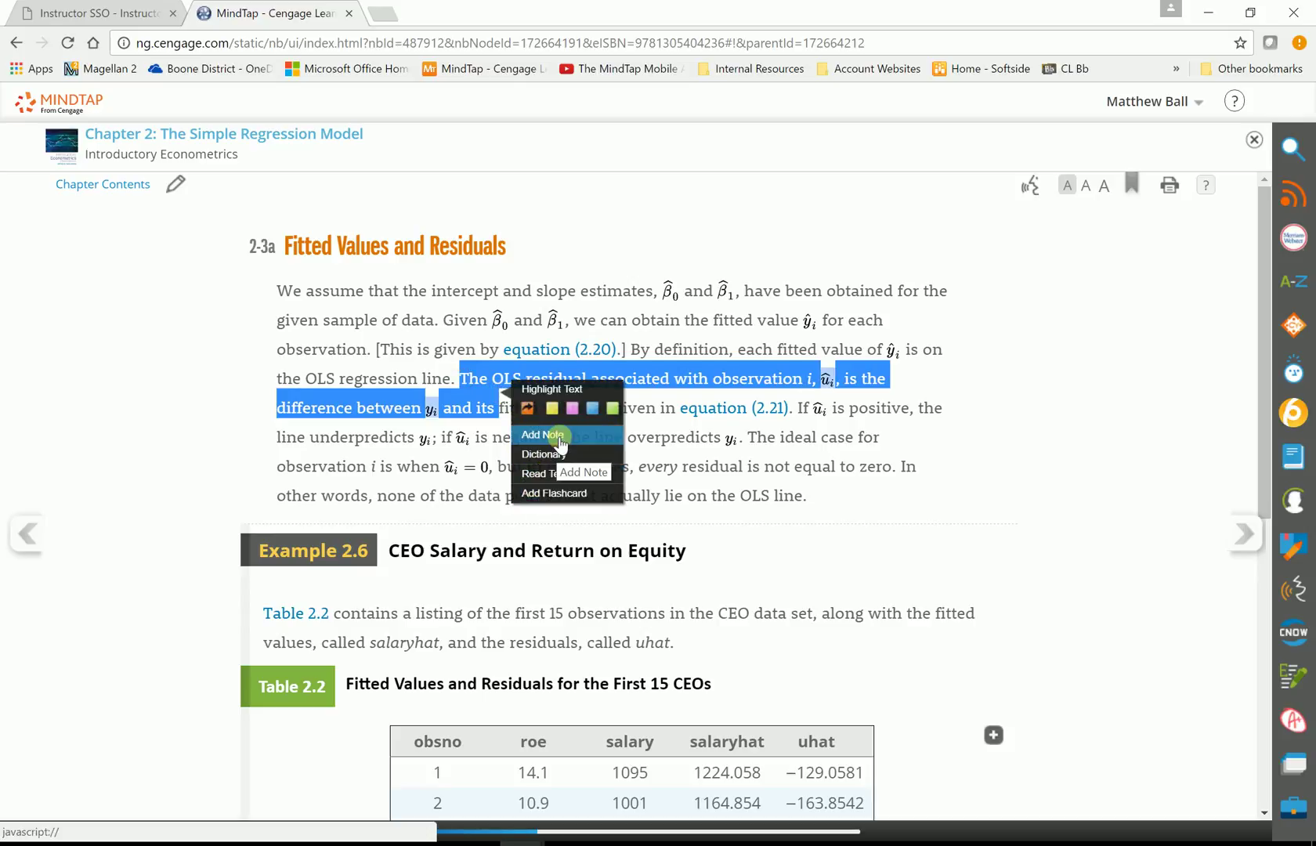
# Step: Add and save the note 'This is on the test.' on the OLS residual sentence
pyautogui.click(559, 433)
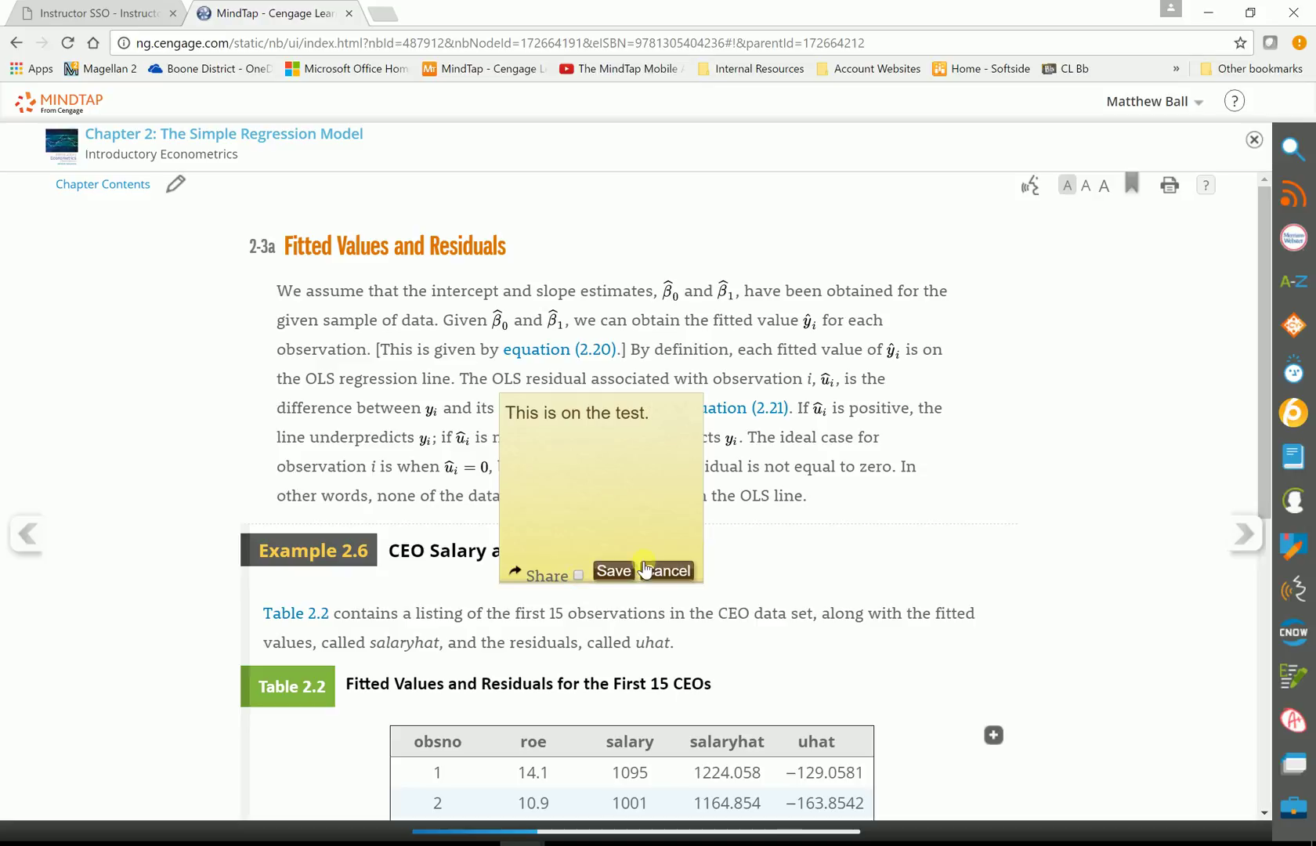
pyautogui.click(615, 569)
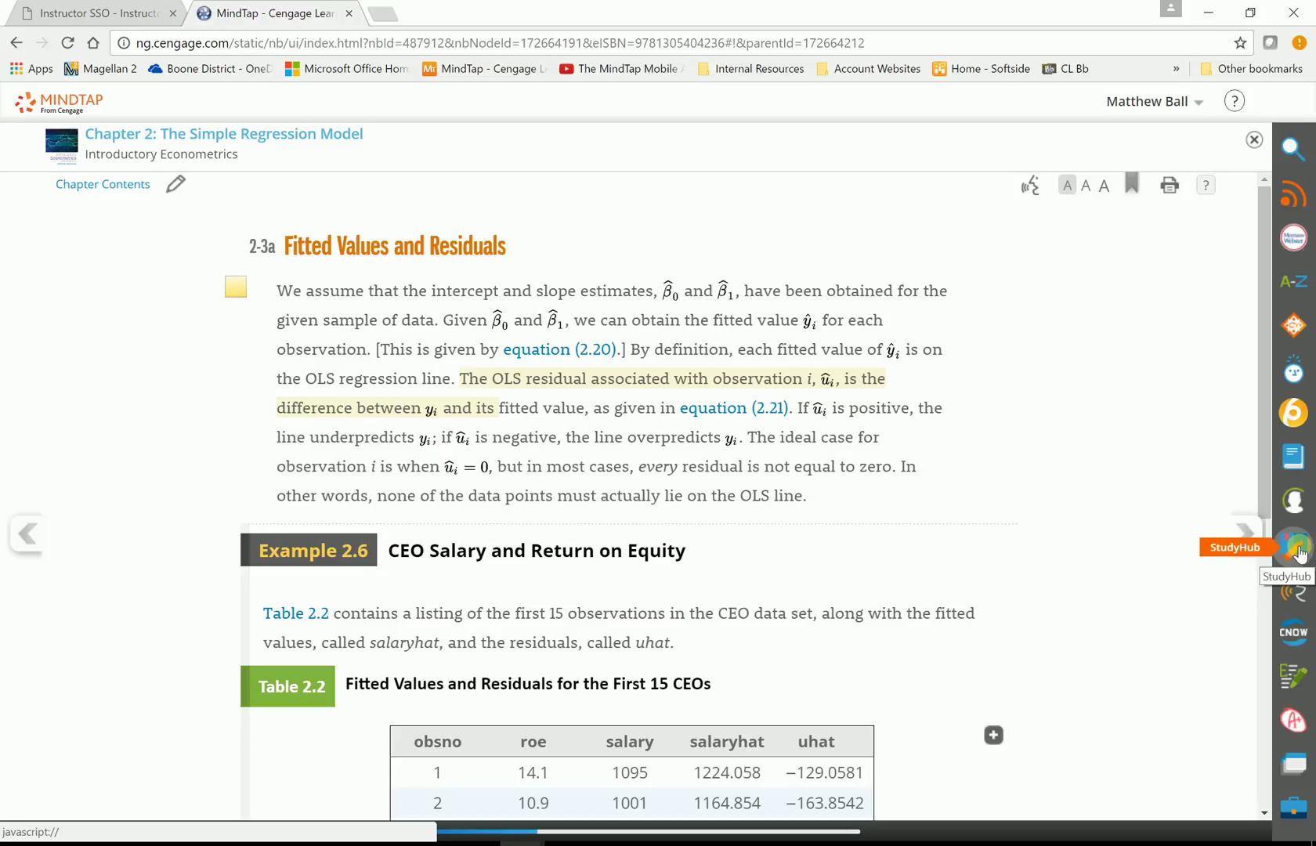
# Step: View the section 2-3a note under Chapter 2 in StudyHub's Notes & Highlights
pyautogui.click(1298, 553)
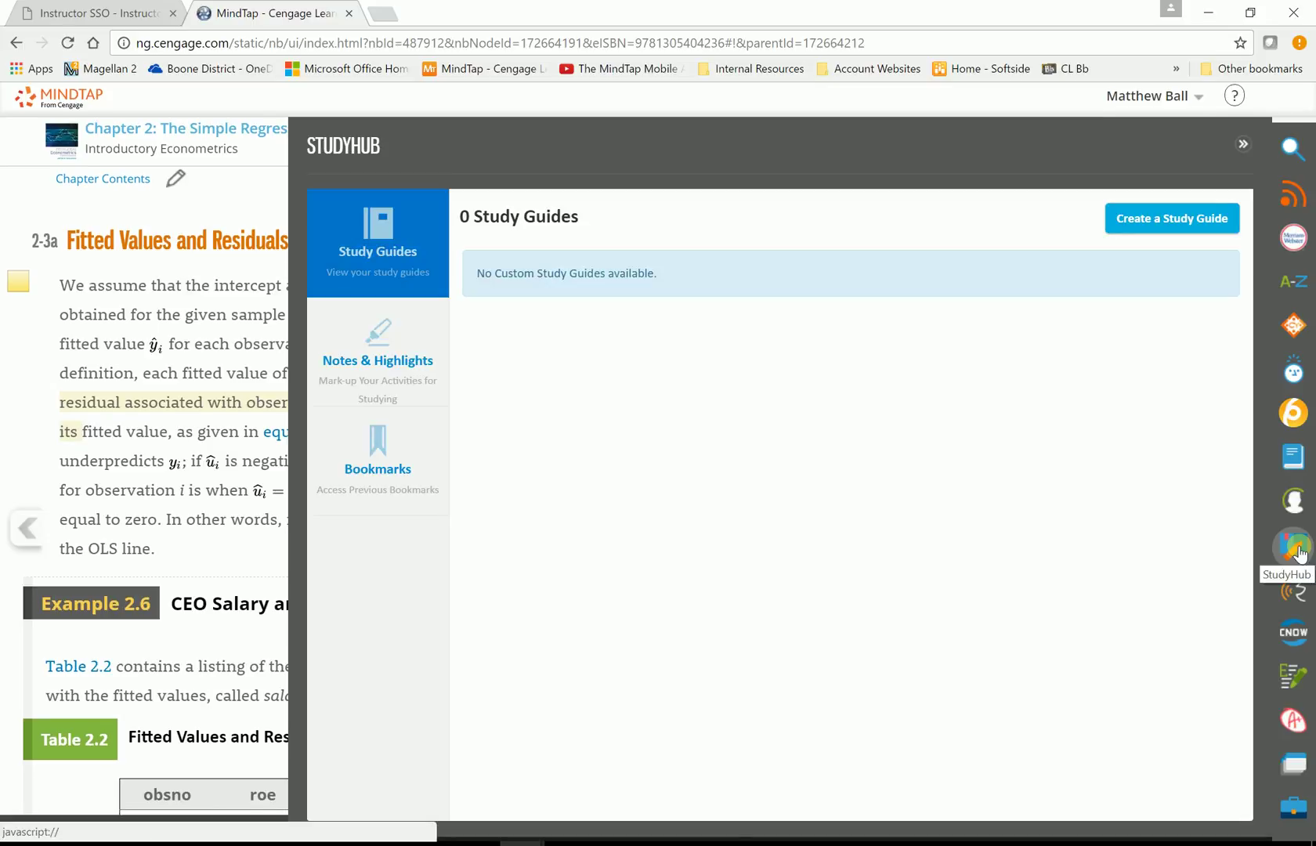
pyautogui.click(365, 362)
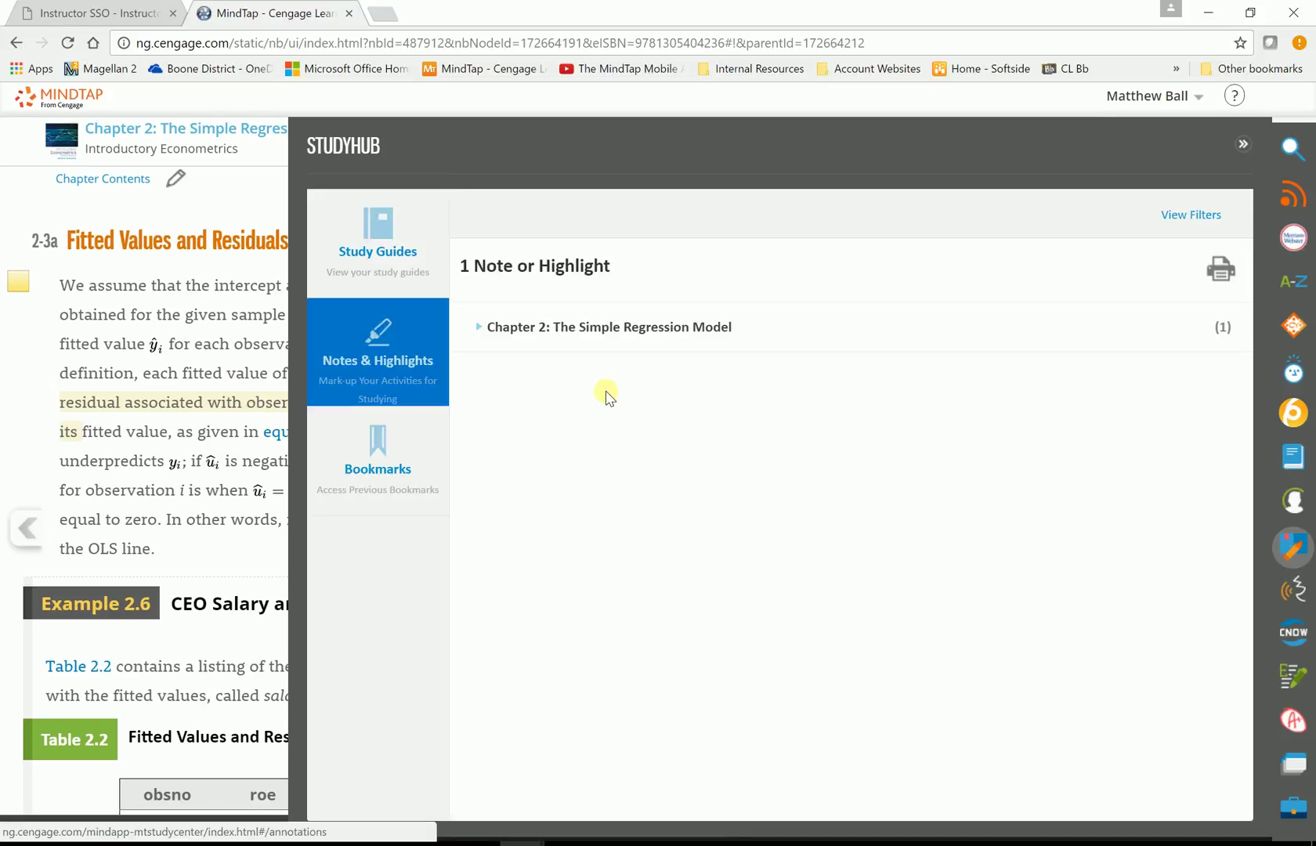
pyautogui.click(538, 333)
pyautogui.click(508, 334)
pyautogui.click(534, 359)
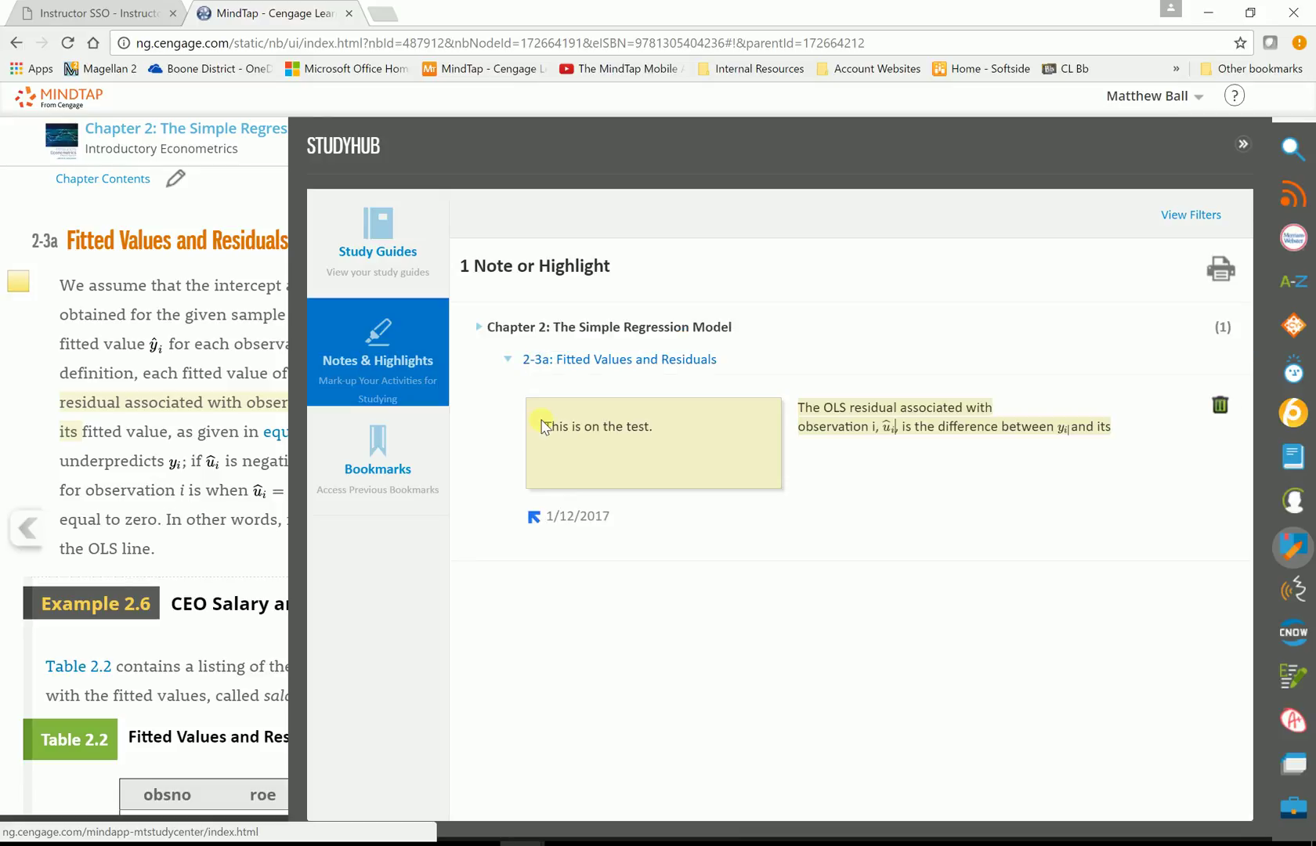
# Step: Jump back to the noted passage and hide StudyHub so the reading fills the page
pyautogui.click(534, 518)
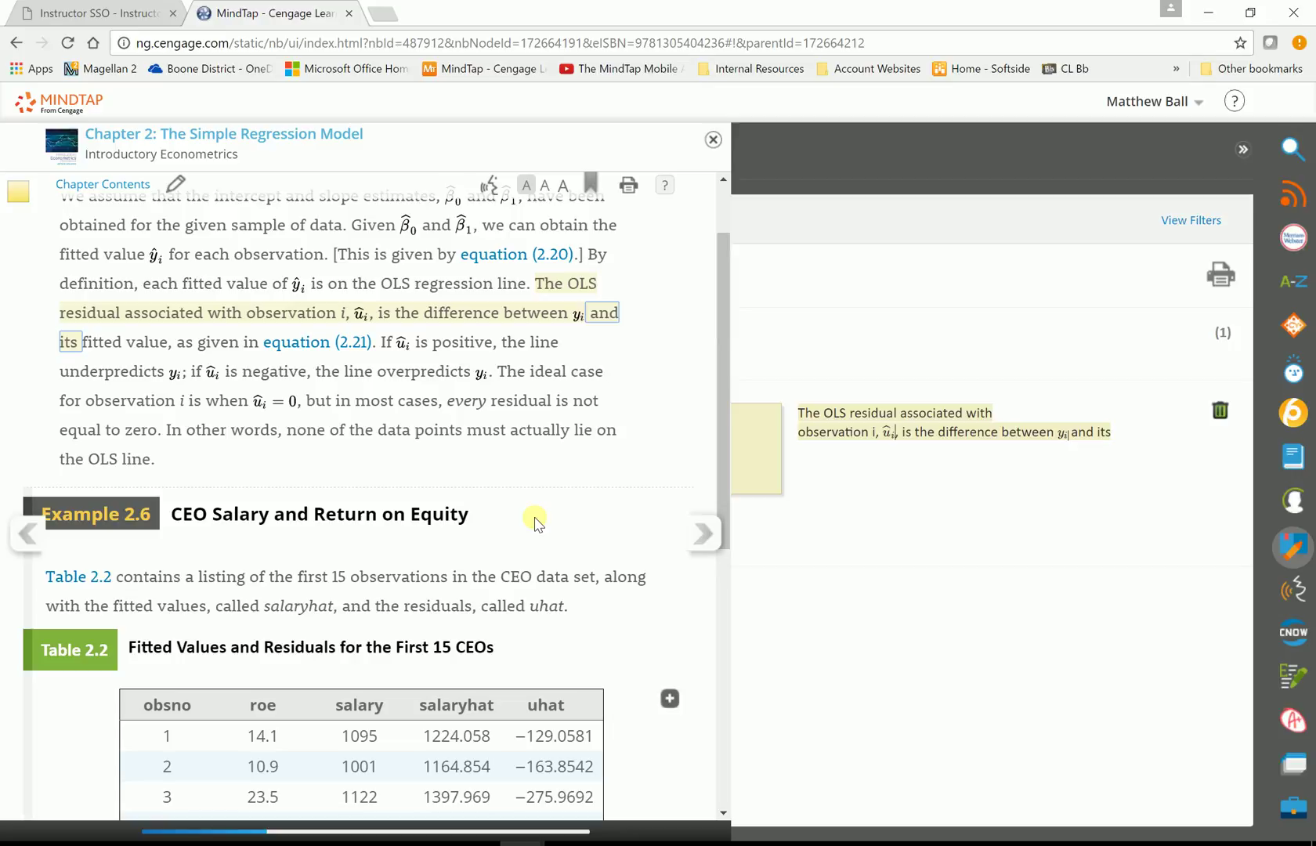
pyautogui.click(955, 221)
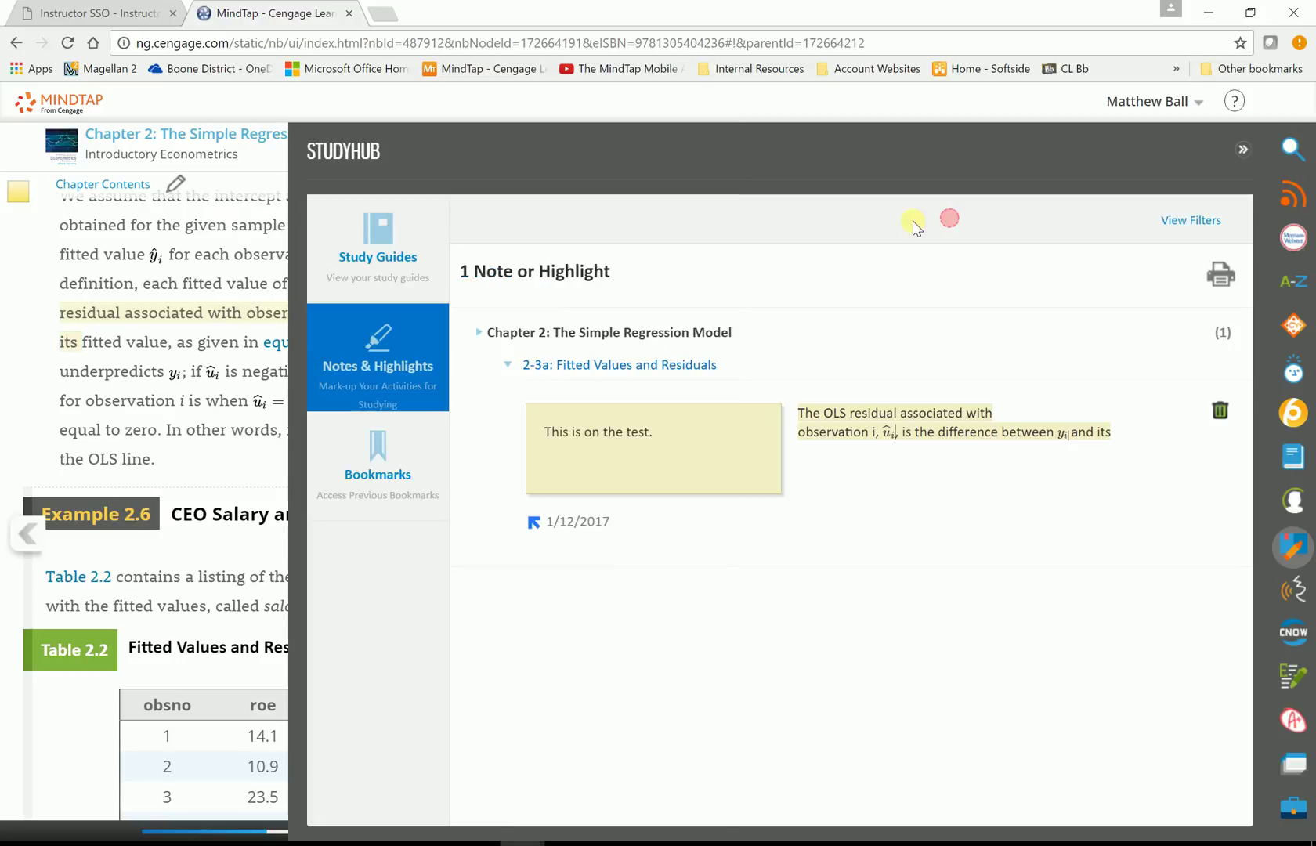
pyautogui.click(1243, 149)
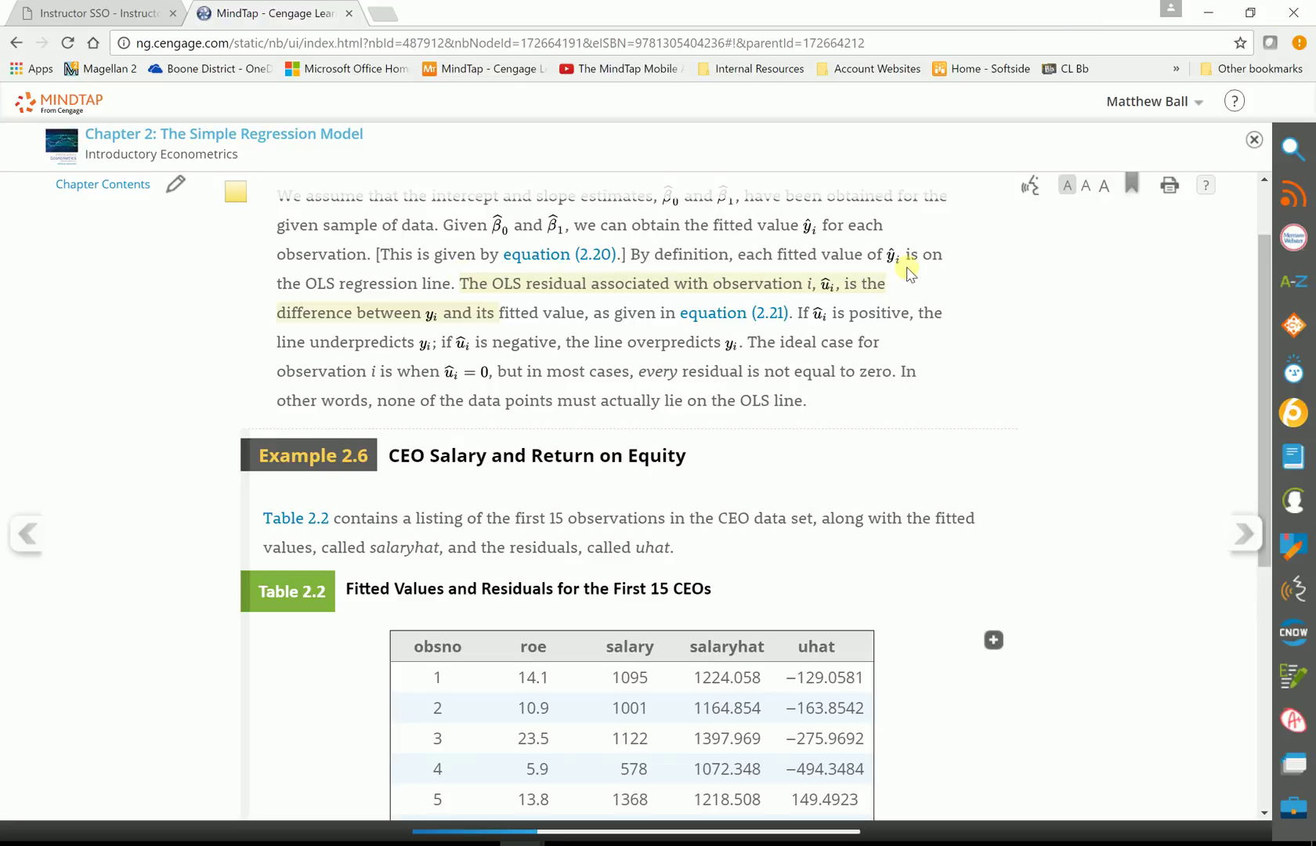
# Step: Close the Chapter 2 reader and return to the Introductory Econometrics, 6th Edition contents
pyautogui.click(1256, 141)
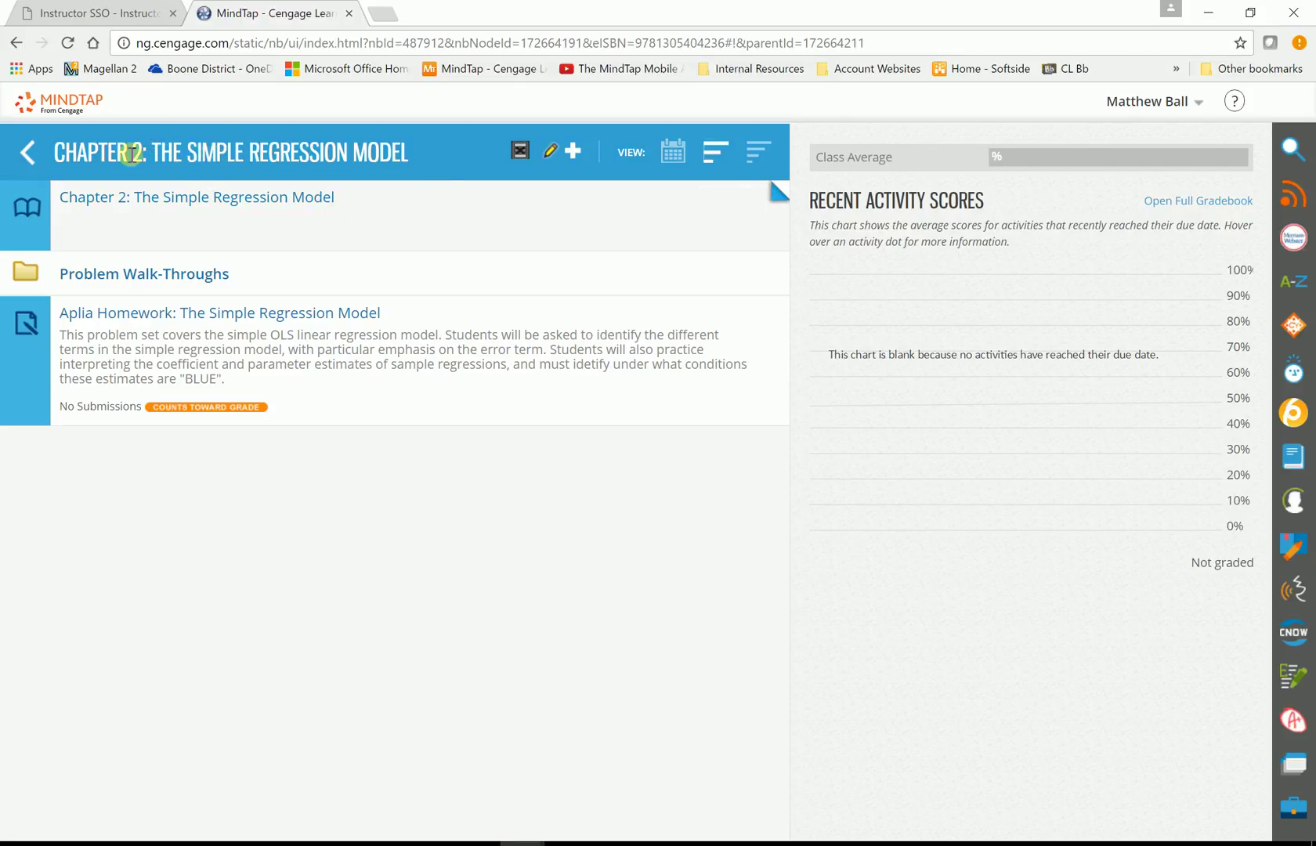
pyautogui.click(24, 152)
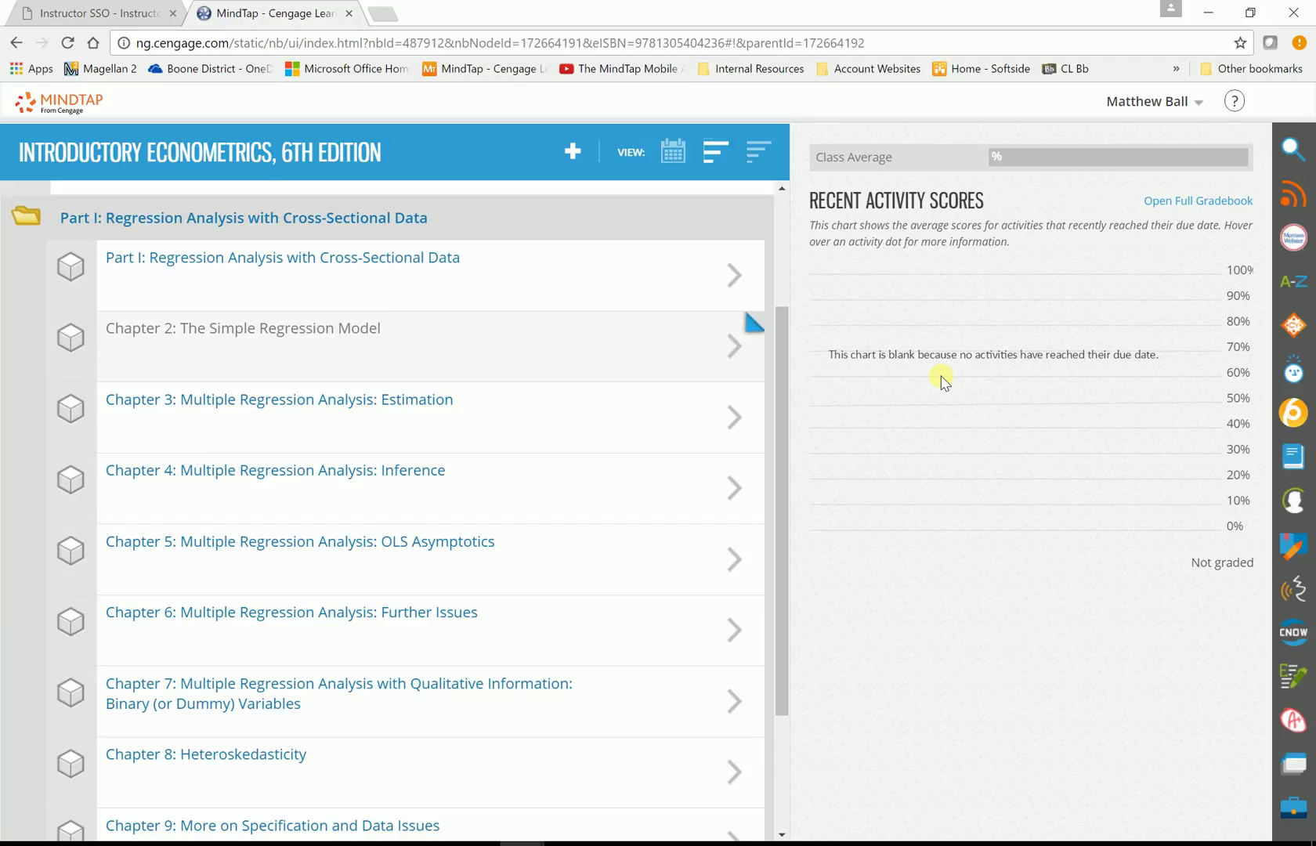
# Step: Open the full gradebook and start the Progress App demo's Analytics Time in Course walkthrough
pyautogui.click(1200, 203)
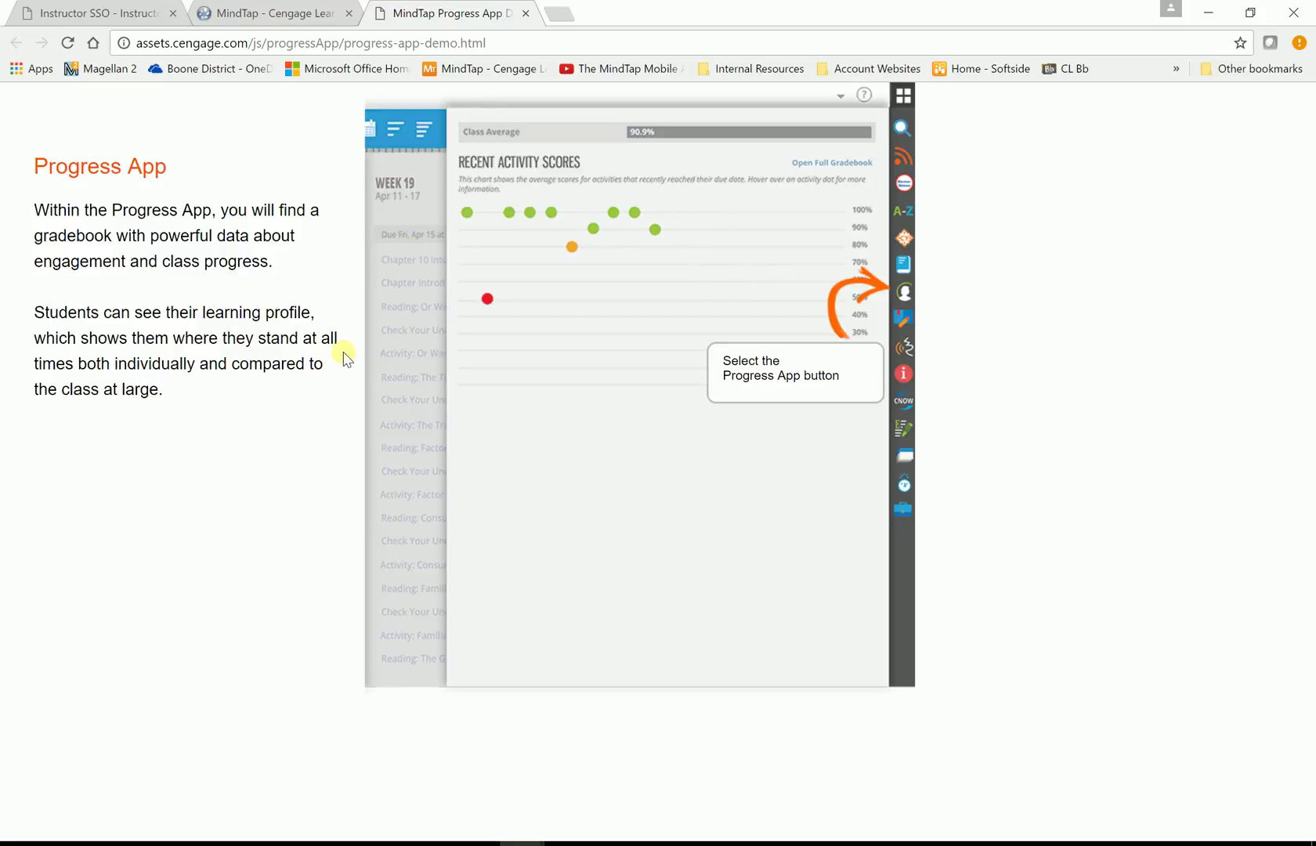
pyautogui.click(904, 296)
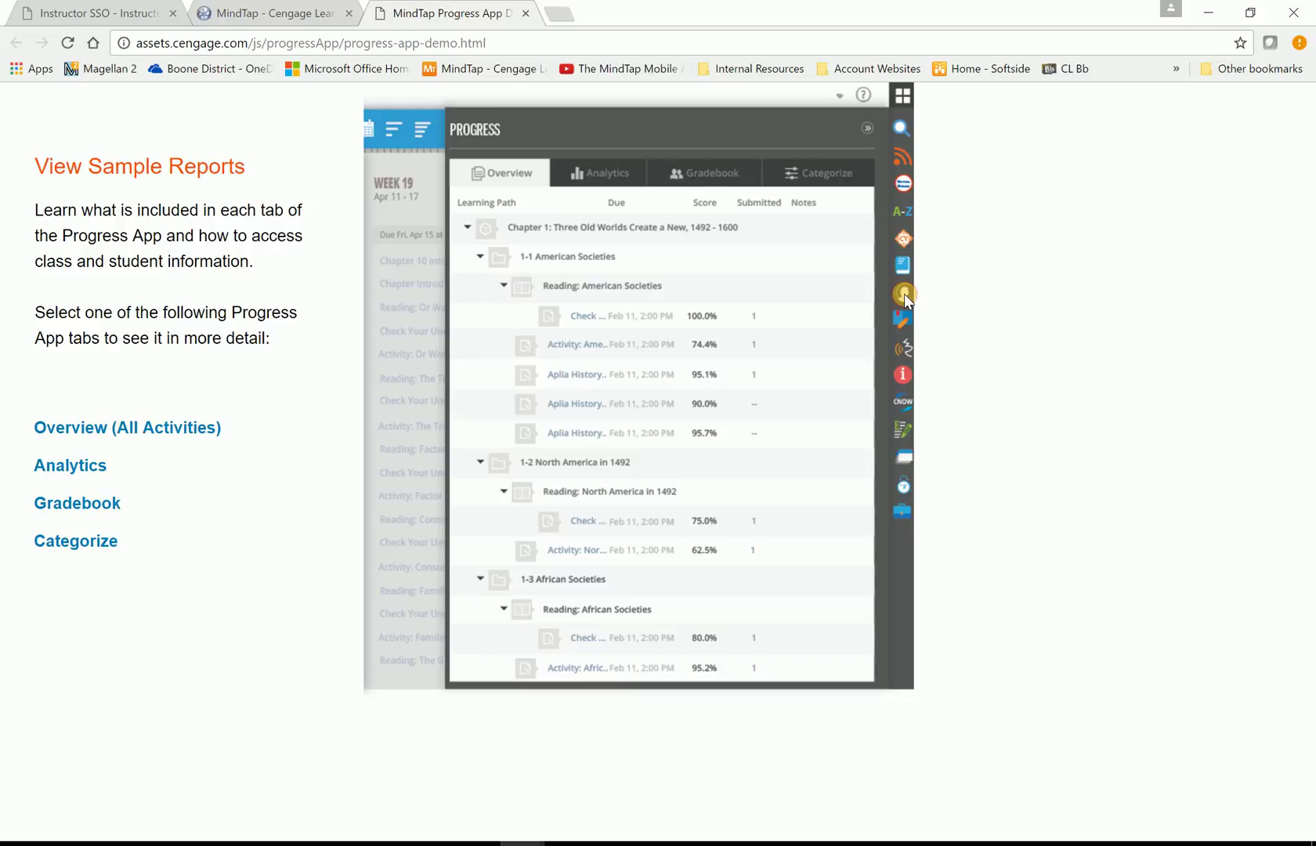
pyautogui.click(79, 468)
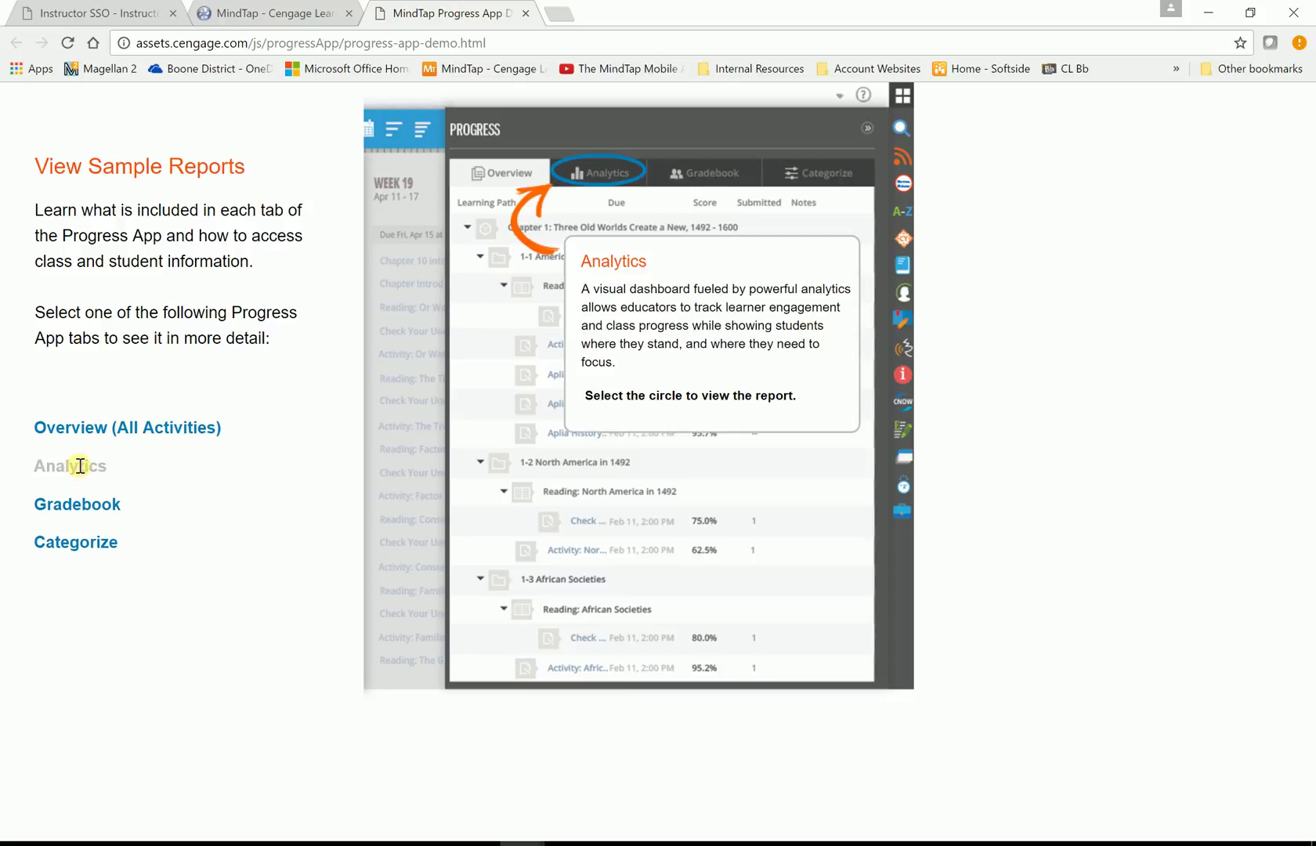
pyautogui.click(599, 174)
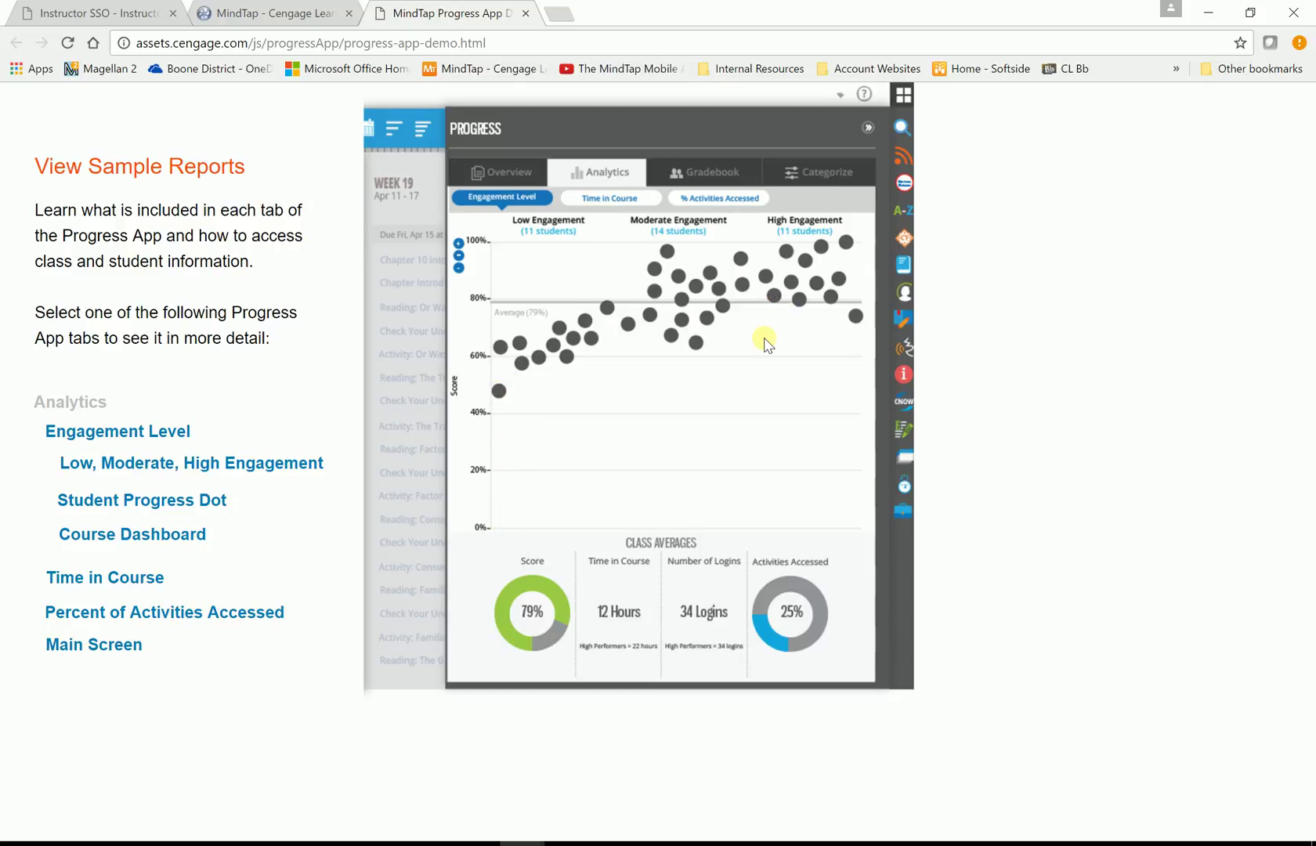
pyautogui.click(125, 585)
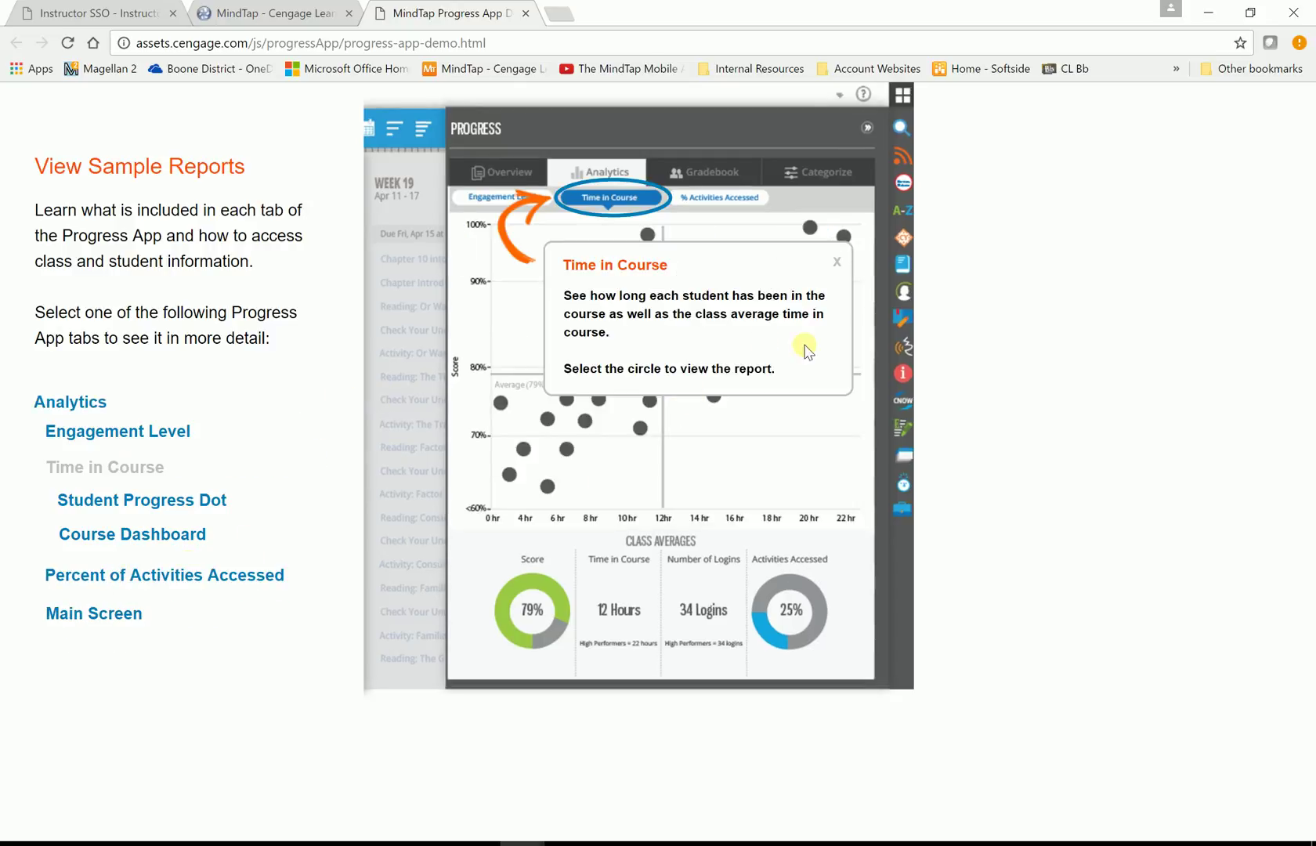
# Step: Display the Time in Course score-versus-hours plot with class averages 79%, 12 hours, 34 logins
pyautogui.click(615, 194)
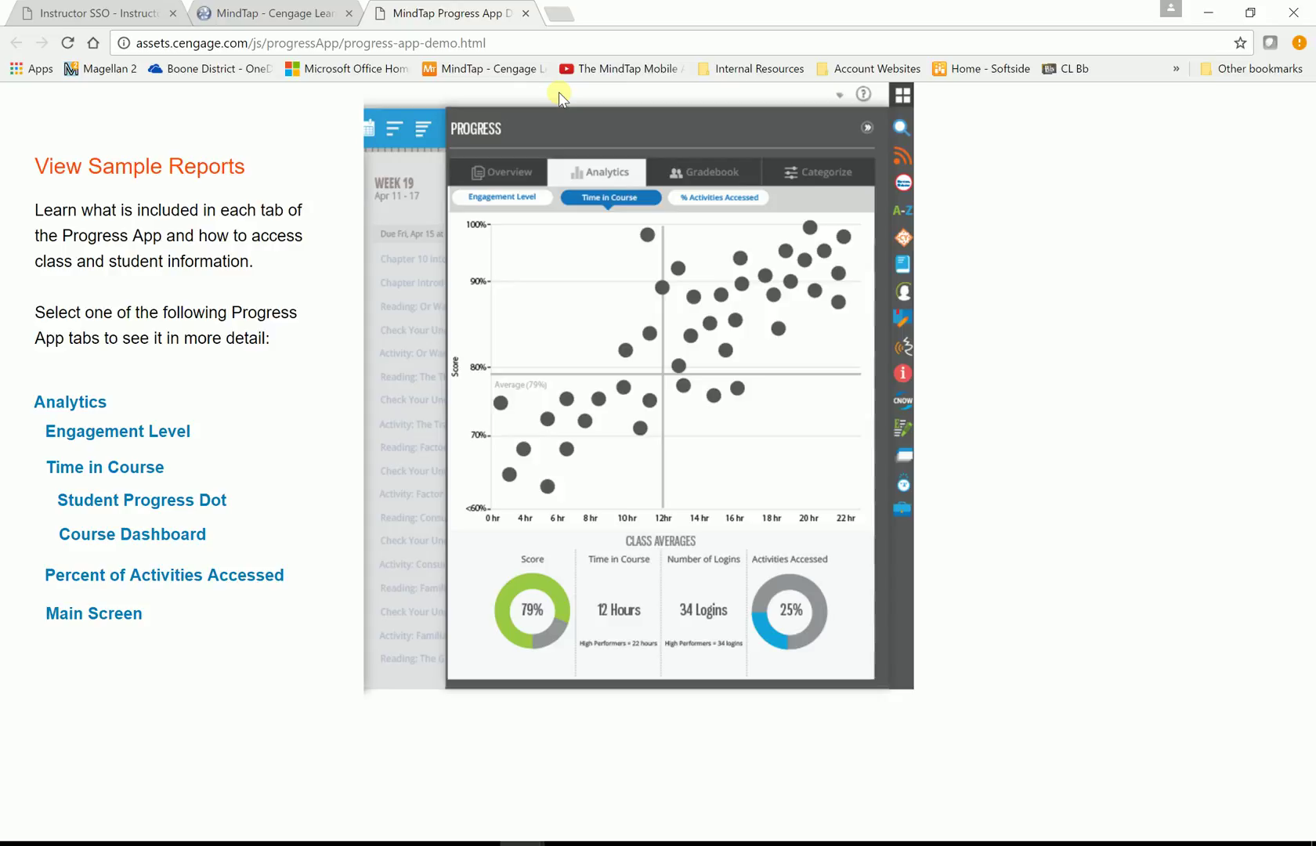
# Step: Close the Progress App demo and open Chapter 3's Aplia Homework: Multiple Regression Analysis: Estimation
pyautogui.click(526, 14)
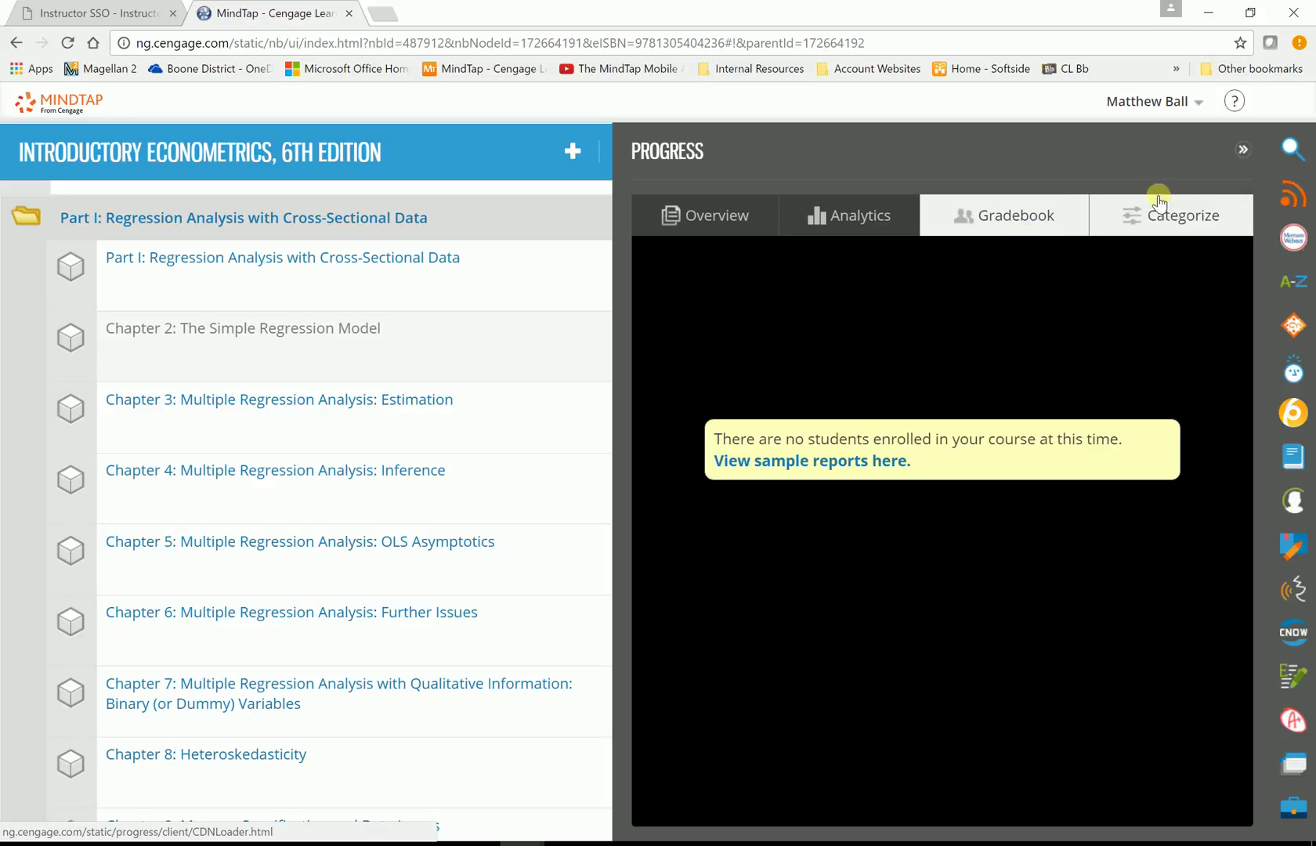
pyautogui.click(1240, 157)
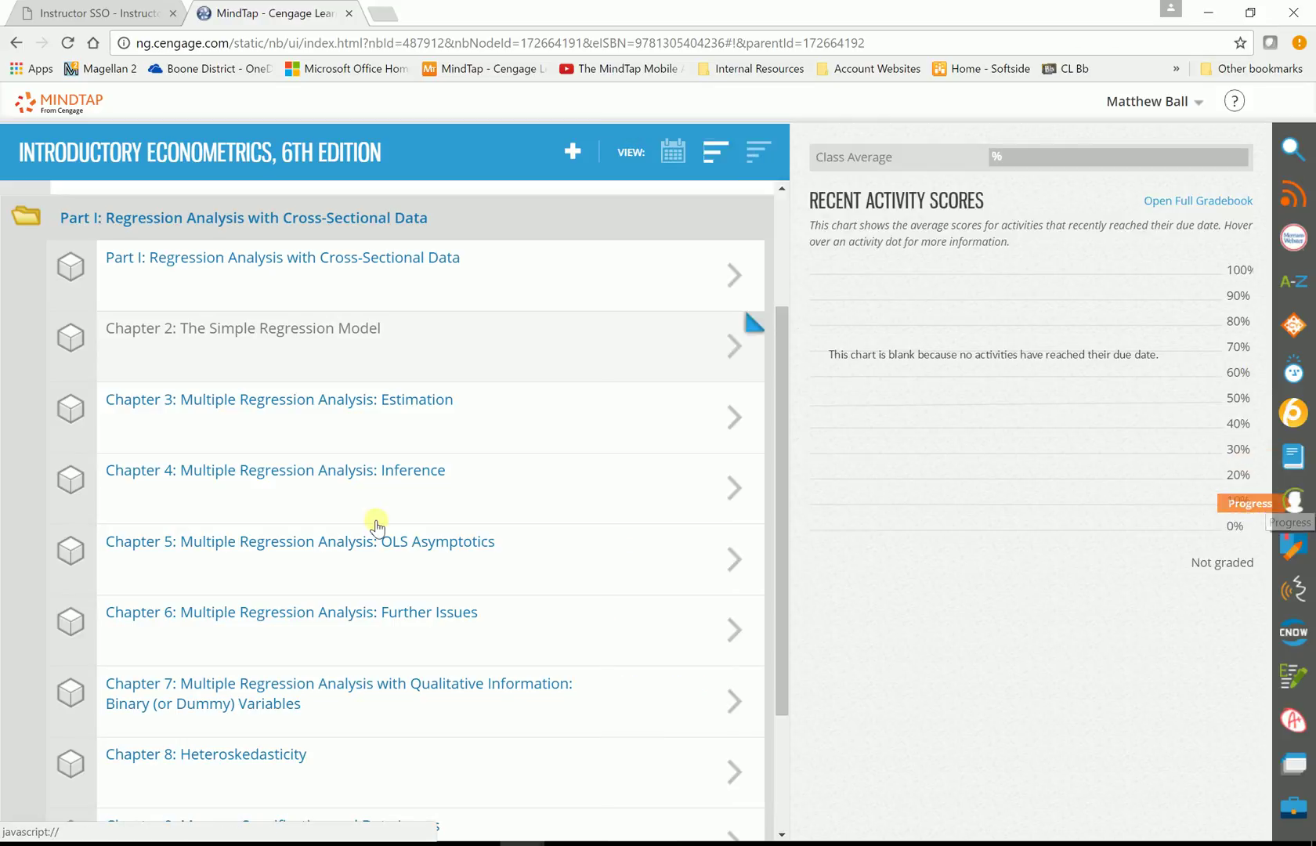
pyautogui.click(130, 409)
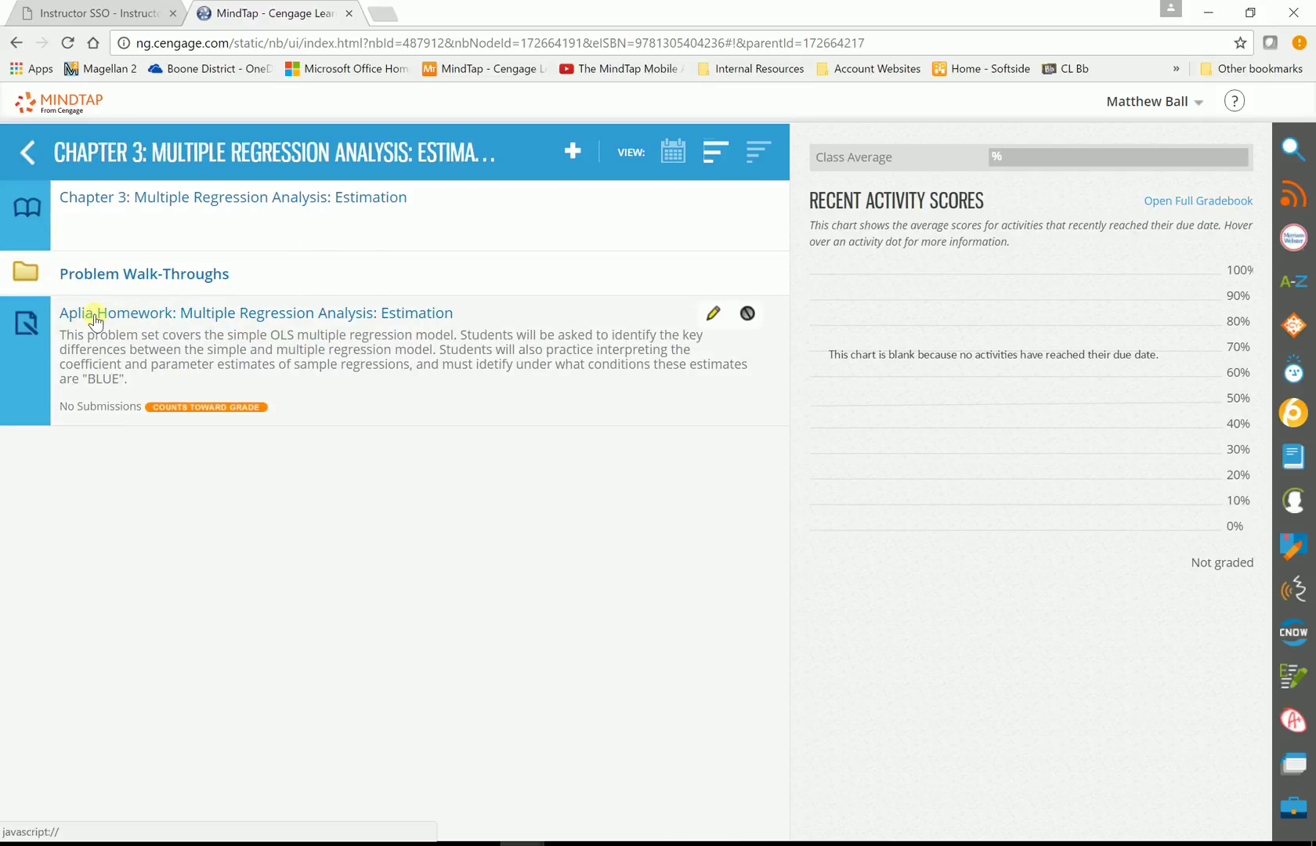
pyautogui.click(94, 316)
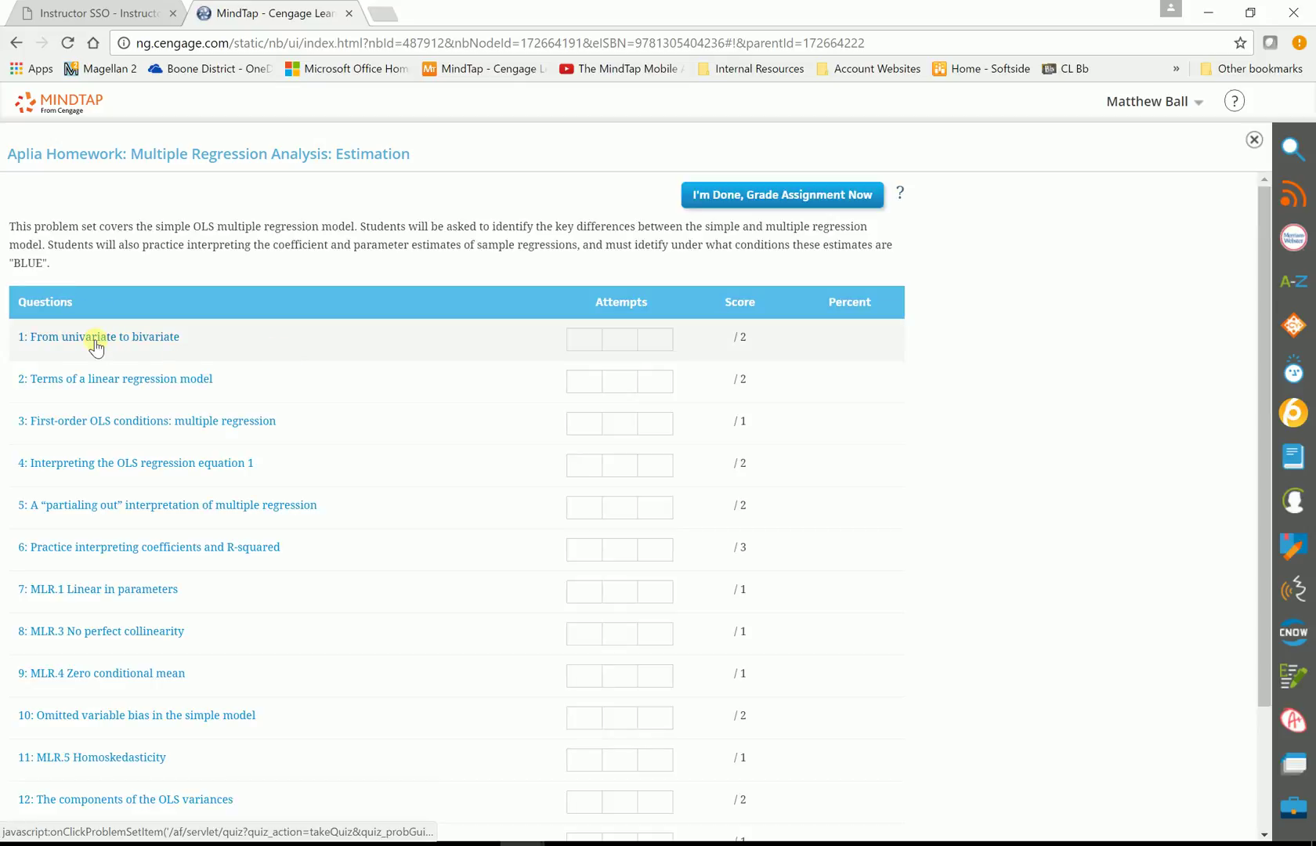
# Step: Answer question 1 with the error term u, the intercept parameter, and the first computer-proficiency statement
pyautogui.click(94, 338)
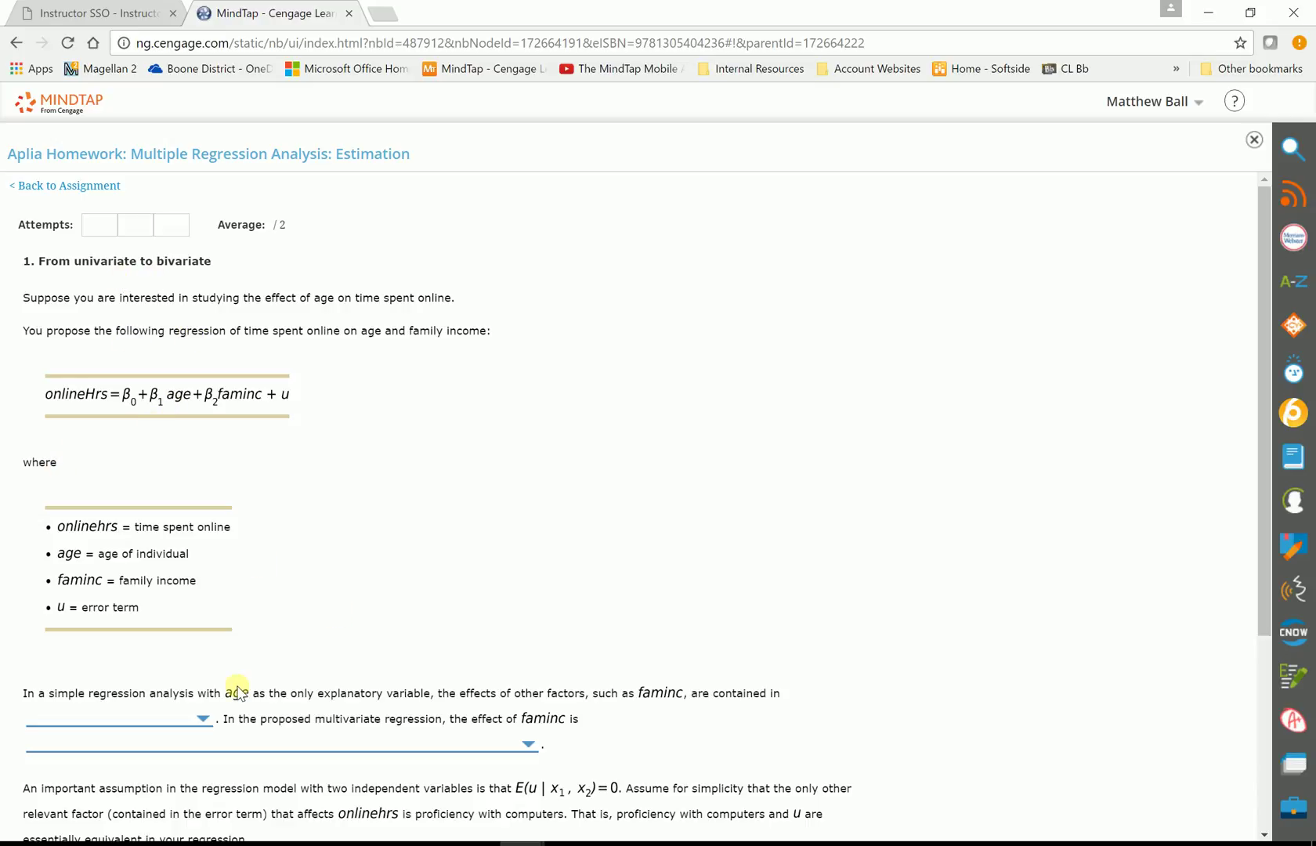
pyautogui.click(179, 719)
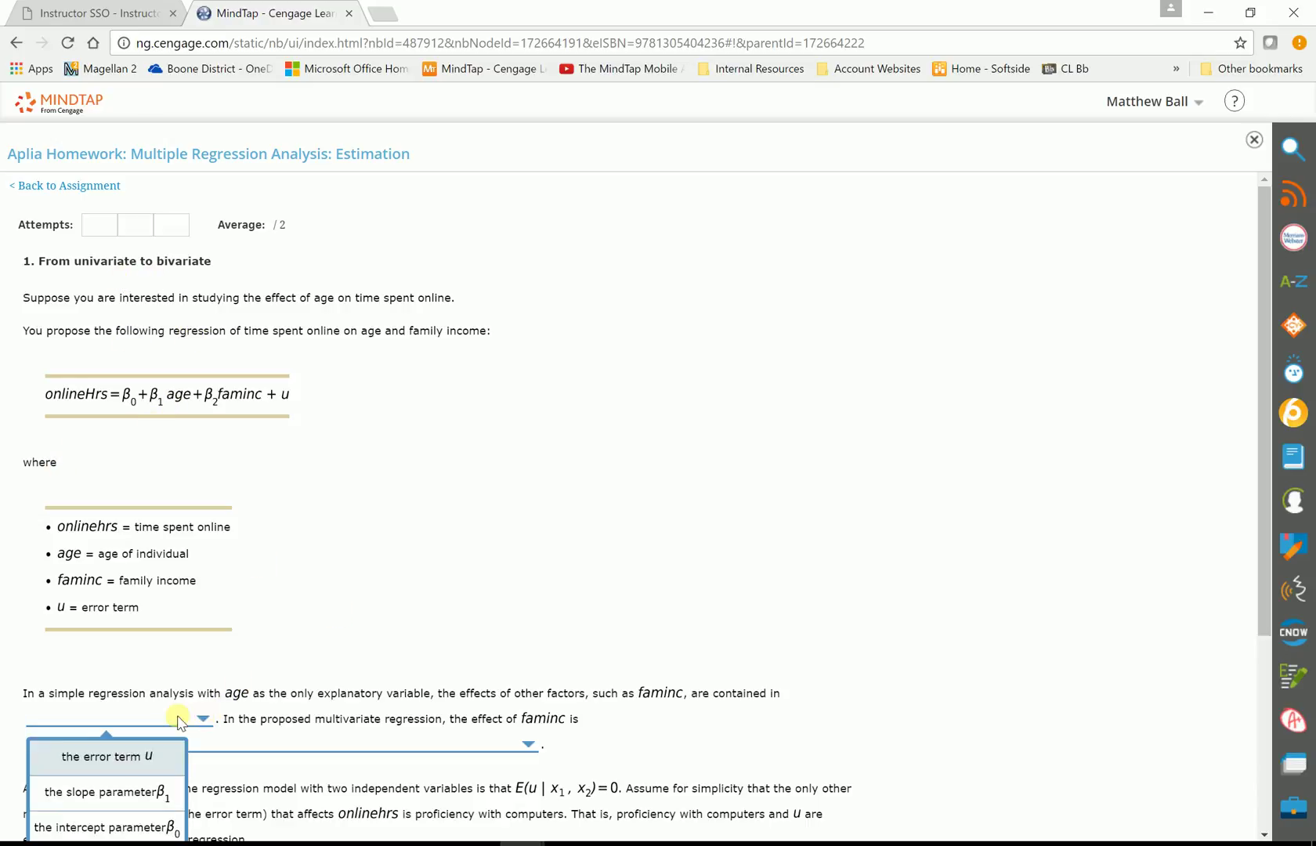
pyautogui.click(149, 756)
pyautogui.click(525, 749)
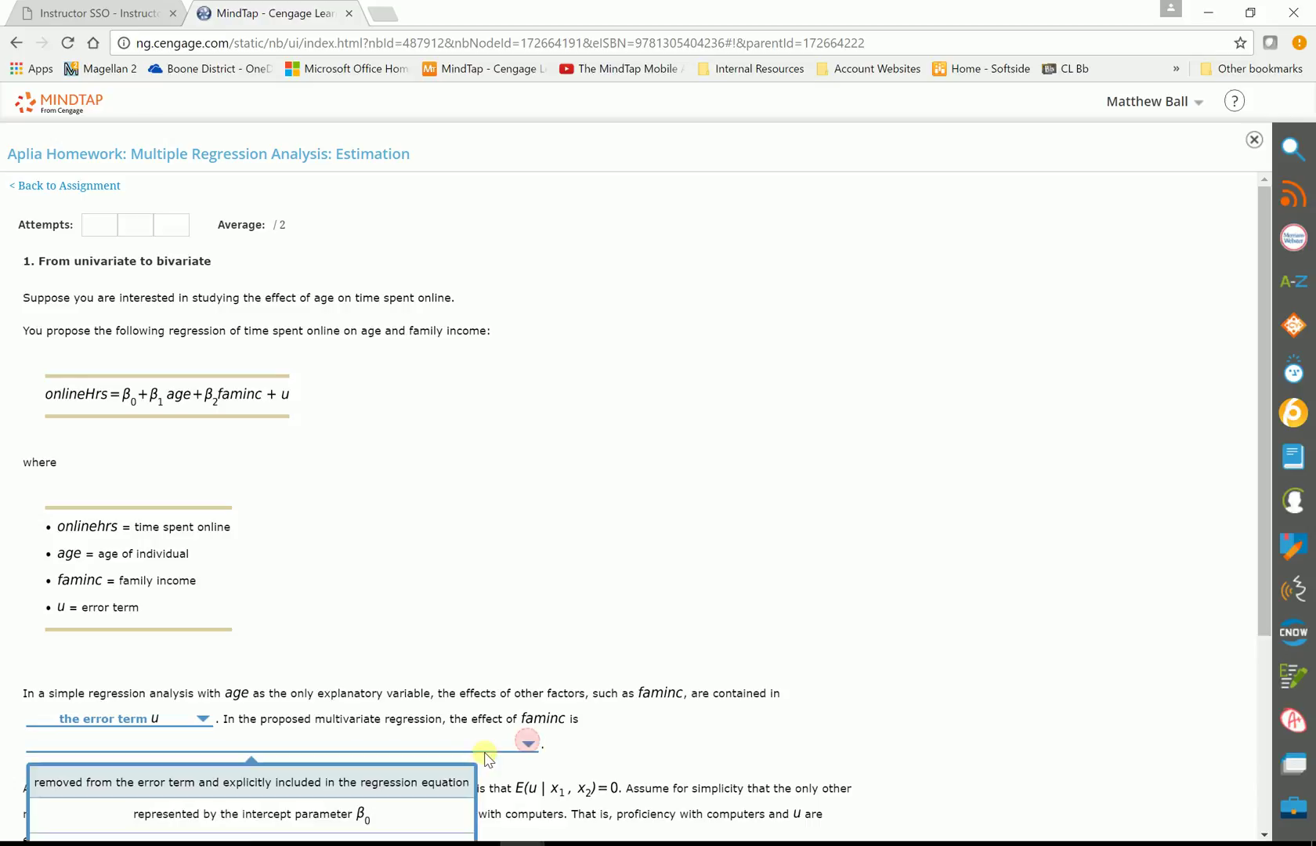
pyautogui.click(381, 811)
pyautogui.scroll(-3, 888, 640)
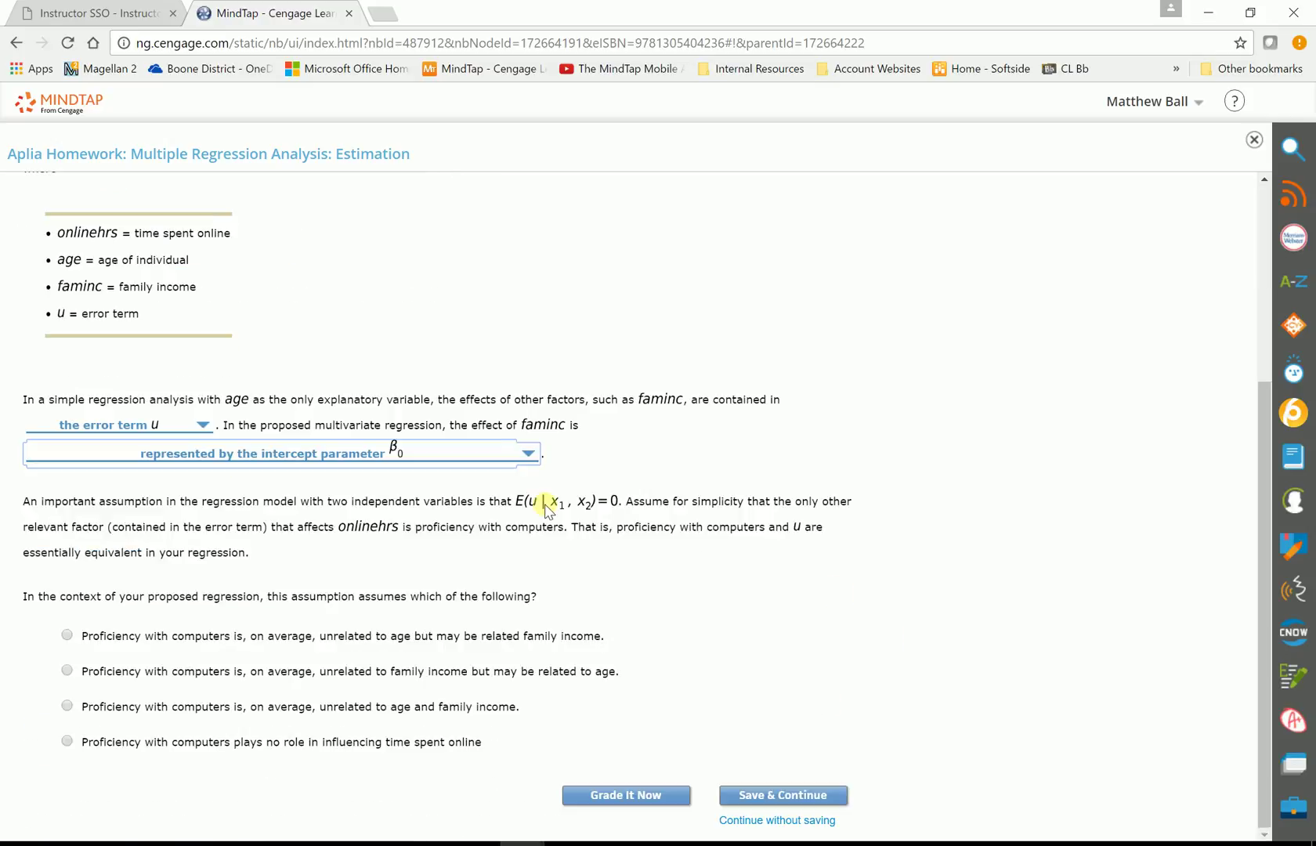
pyautogui.click(67, 634)
# Step: Grade question 1, which scores 0.5, and load another version of it
pyautogui.click(626, 795)
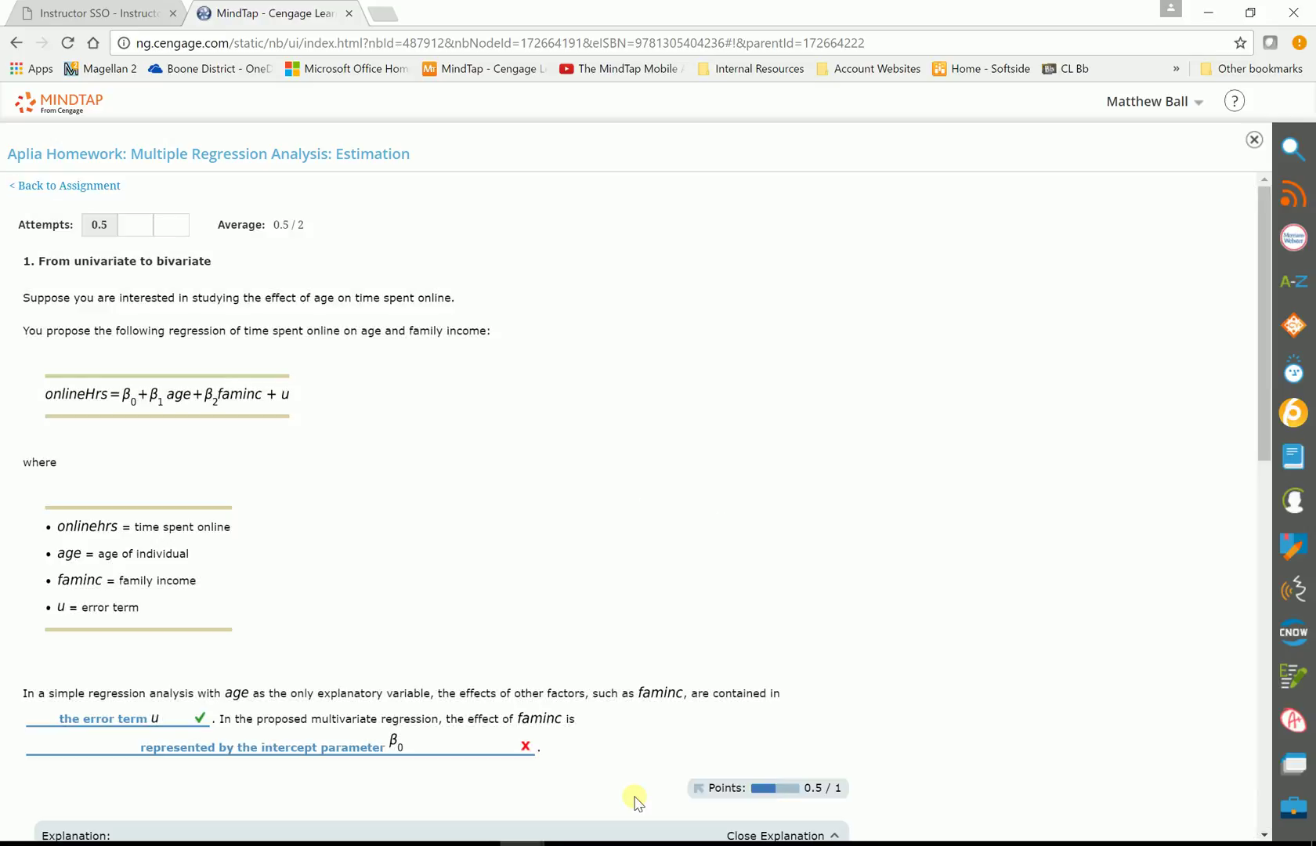
pyautogui.scroll(-4, 1131, 532)
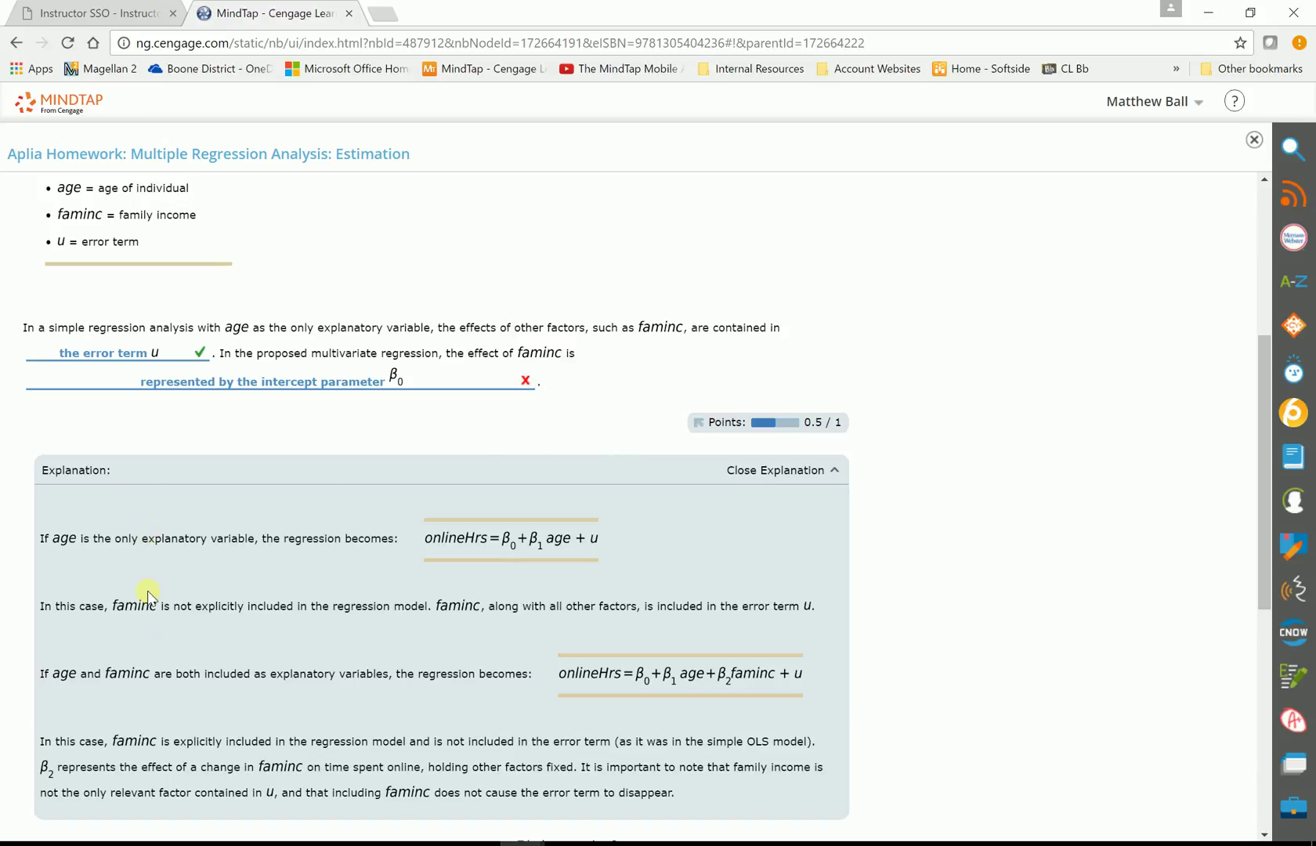
pyautogui.scroll(-6, 929, 593)
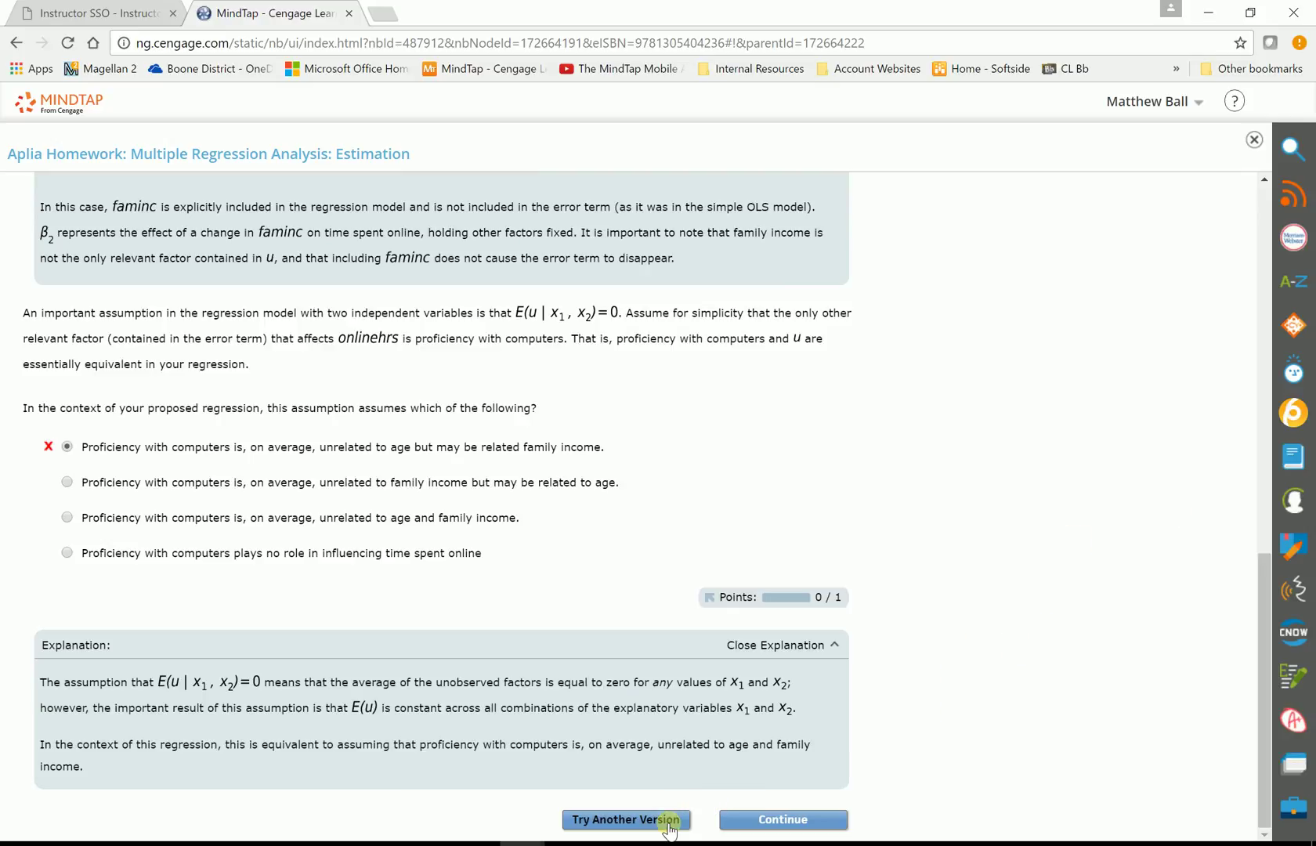
pyautogui.click(627, 820)
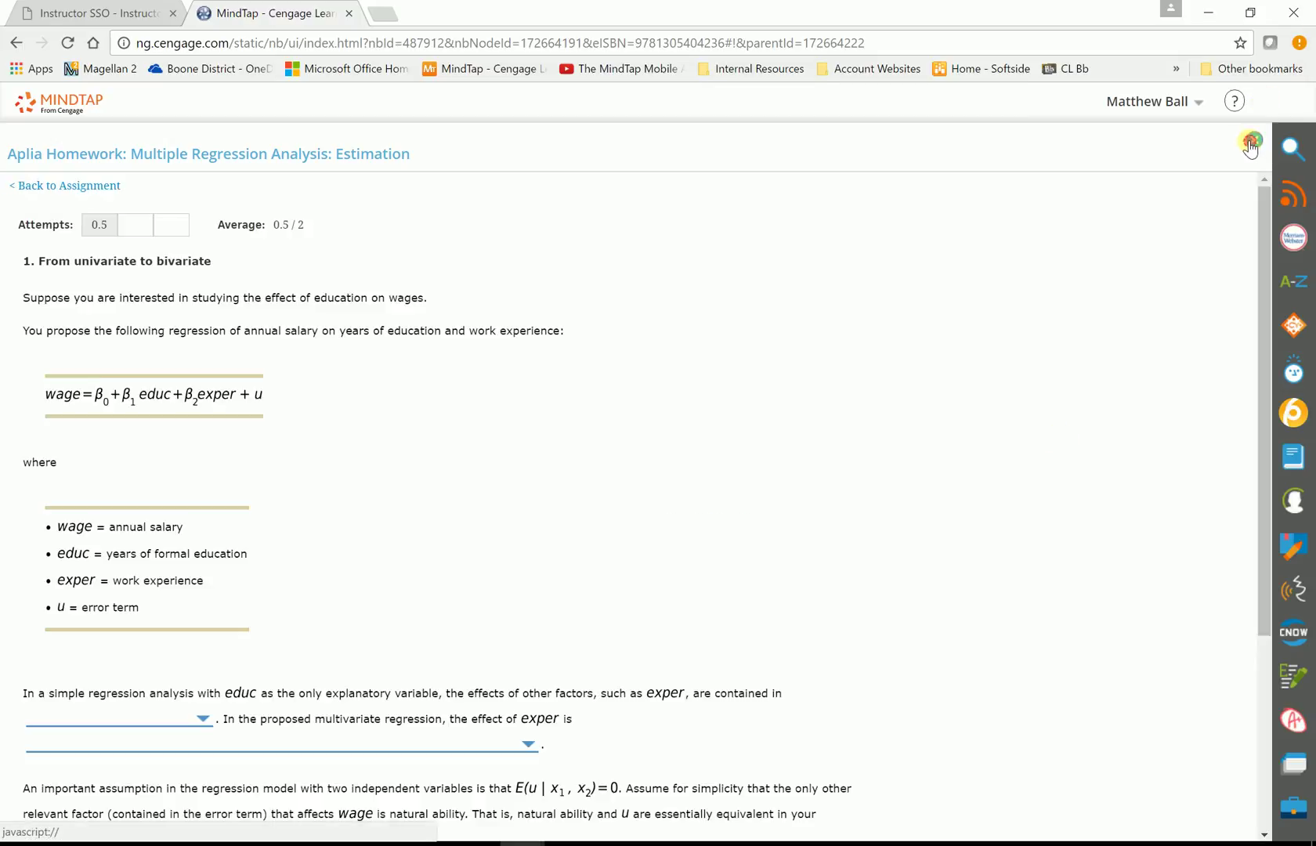
# Step: Close the Aplia homework, expand and collapse Problem Walk-Throughs, and return to the course contents
pyautogui.click(1253, 138)
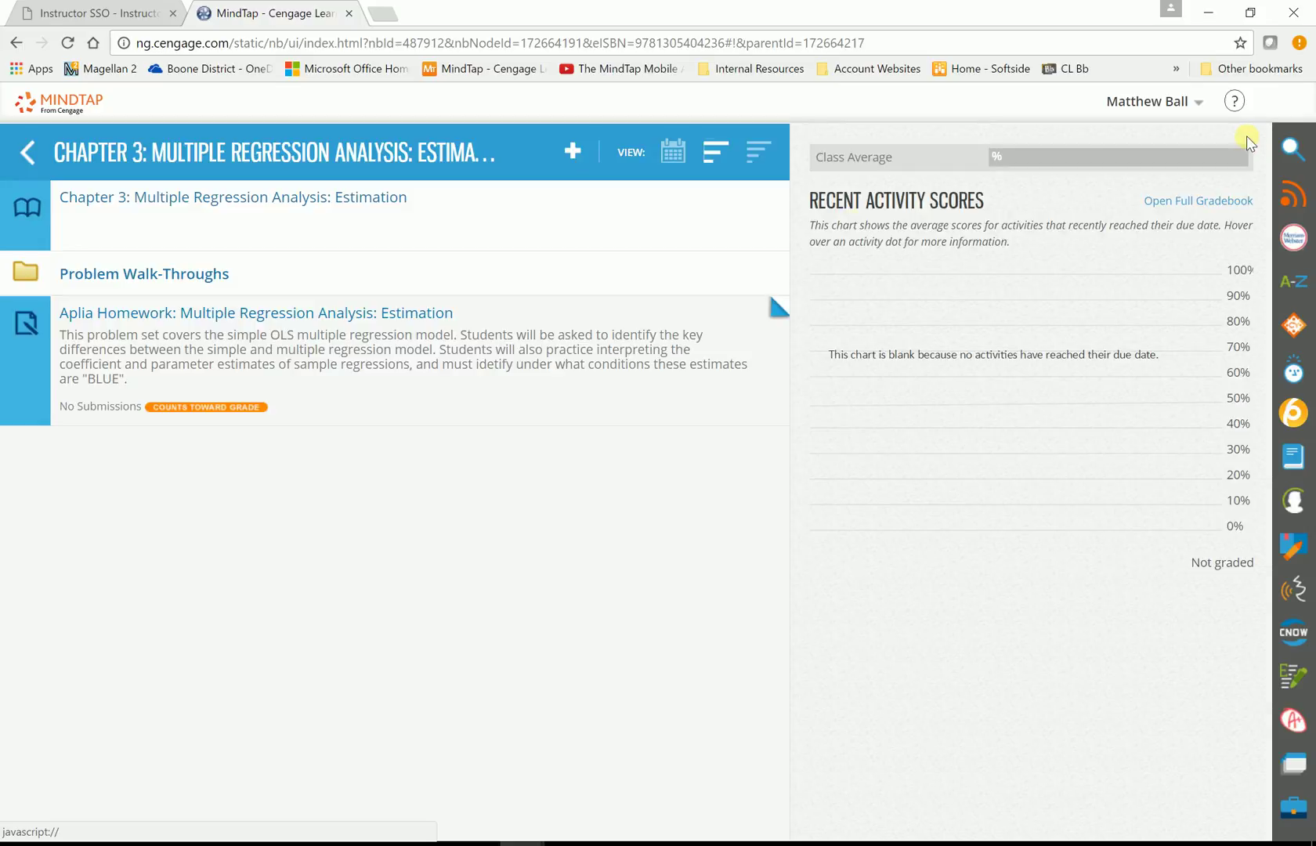
pyautogui.click(206, 276)
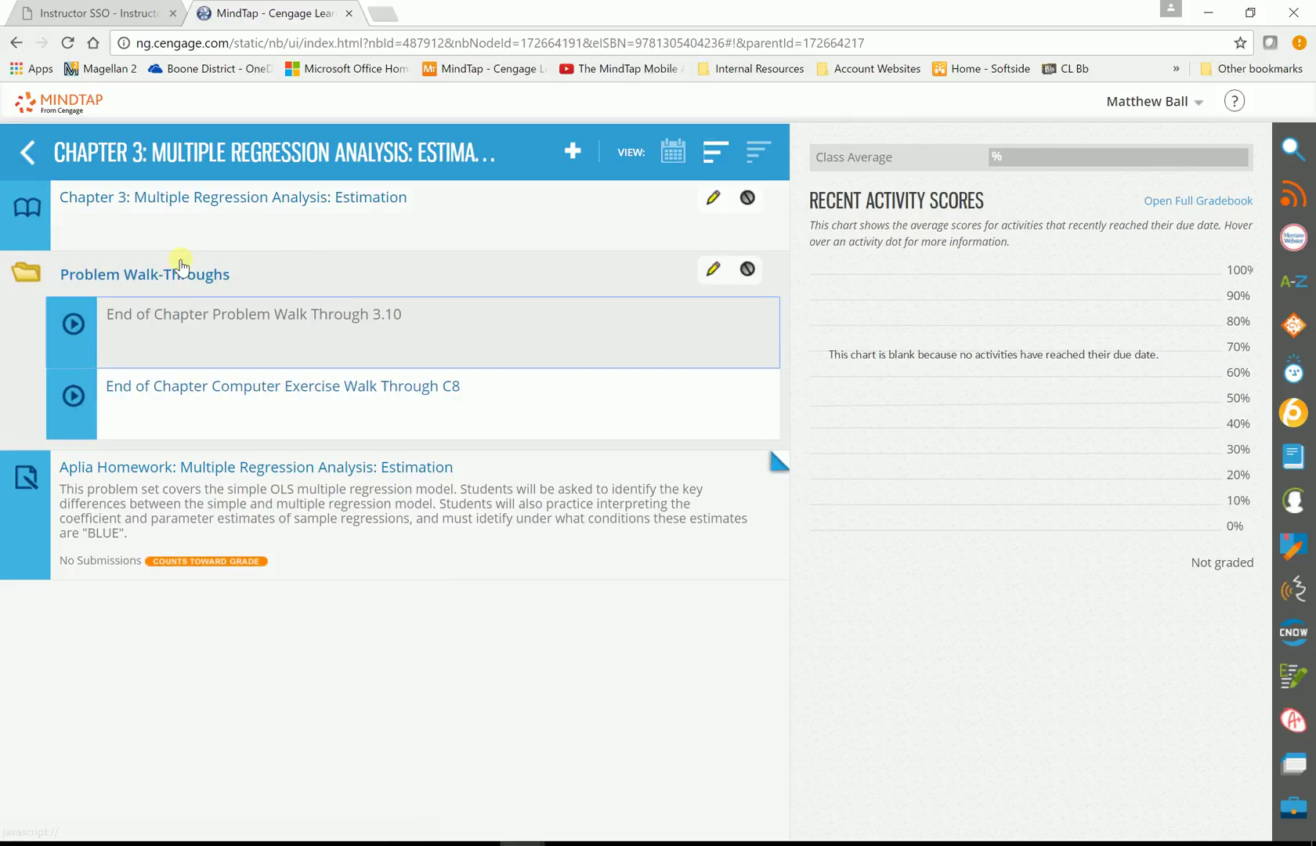
pyautogui.click(29, 275)
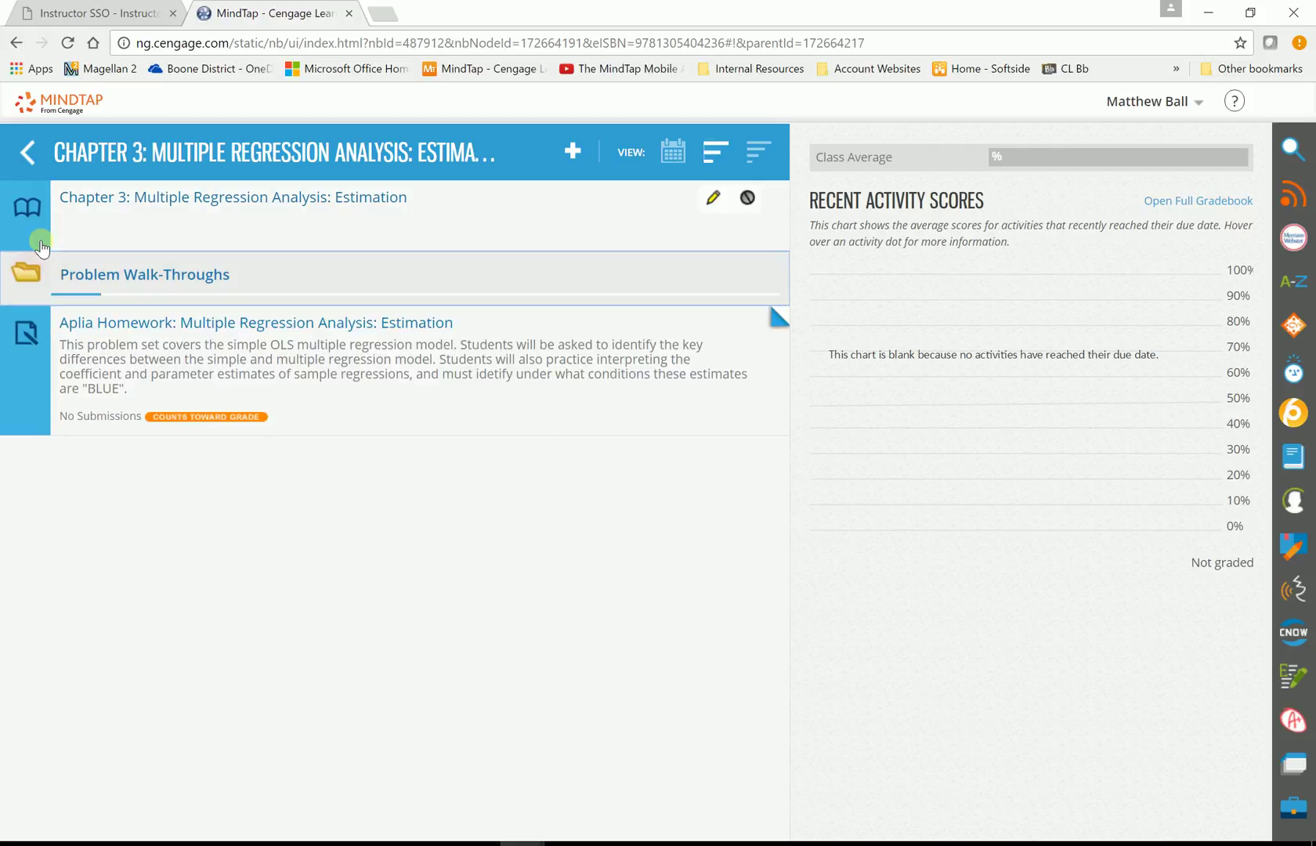
pyautogui.click(26, 148)
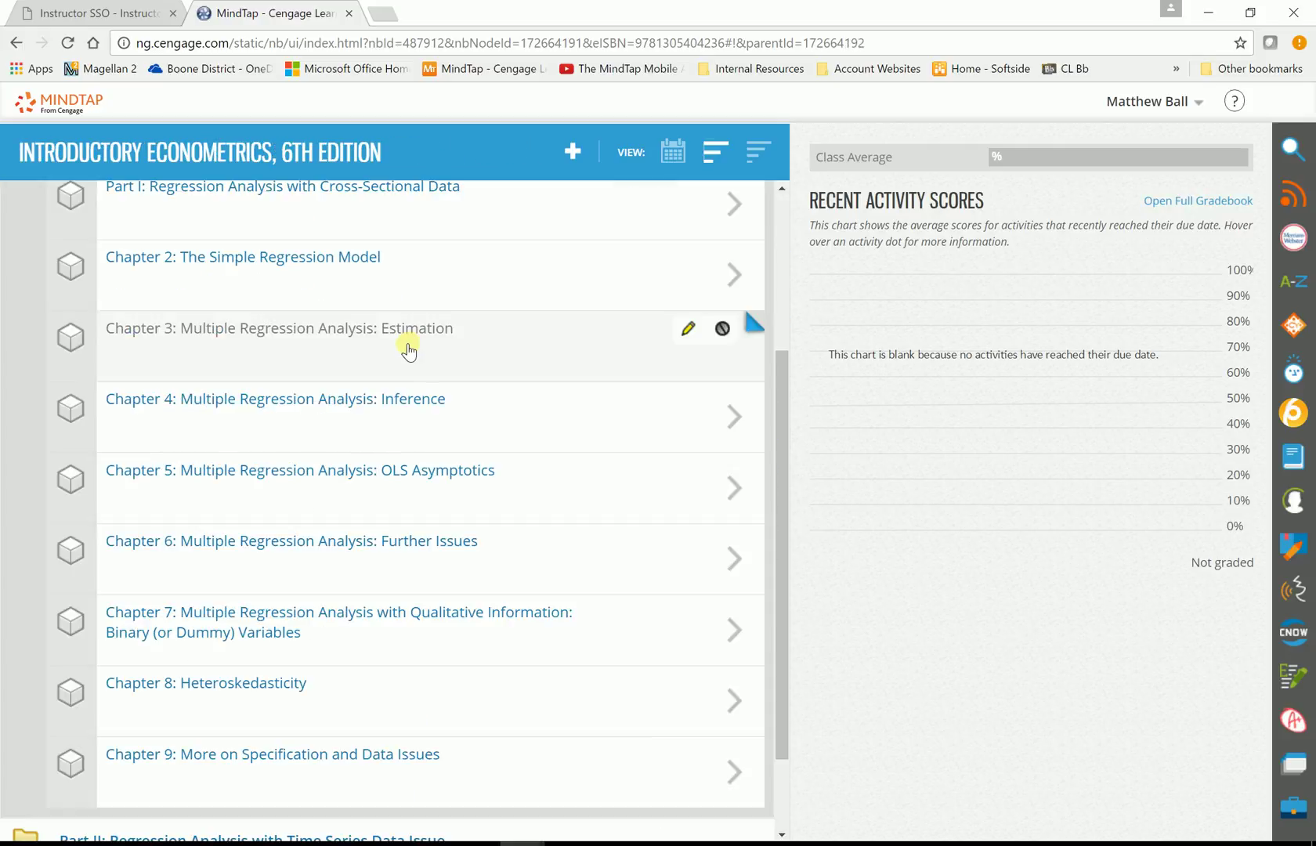
# Step: Expand and collapse the Appendices folder, then return to the top of the outline
pyautogui.scroll(3, 779, 353)
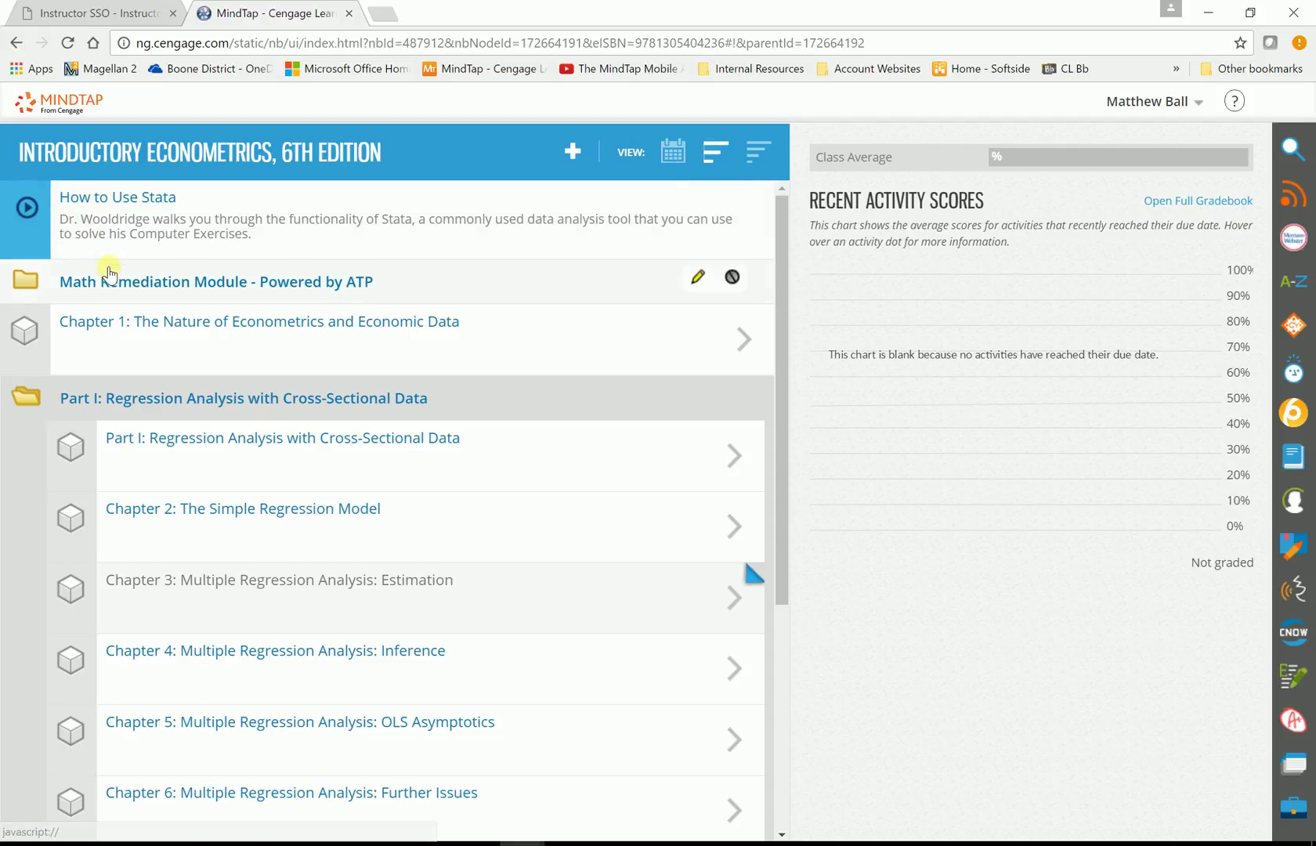
pyautogui.scroll(-5, 427, 377)
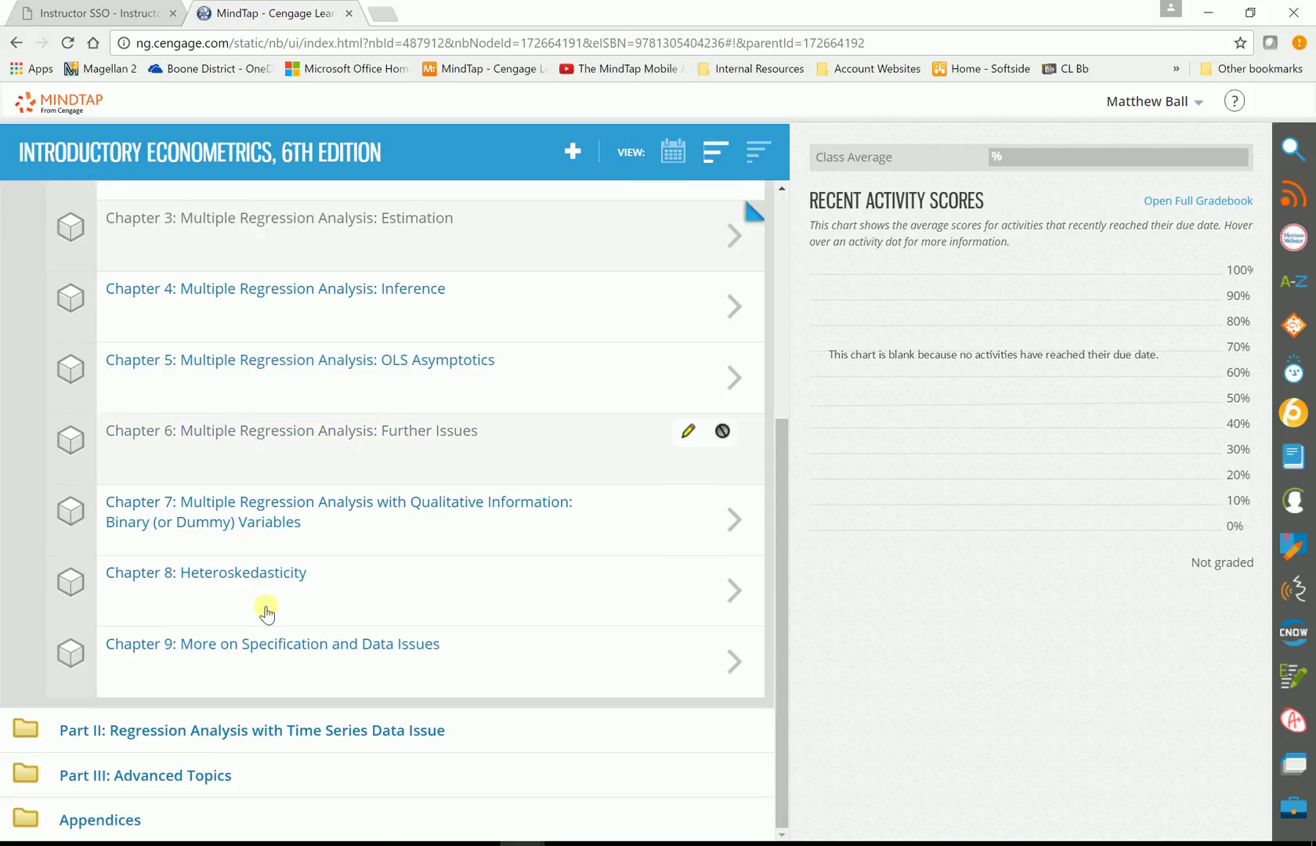
pyautogui.click(108, 819)
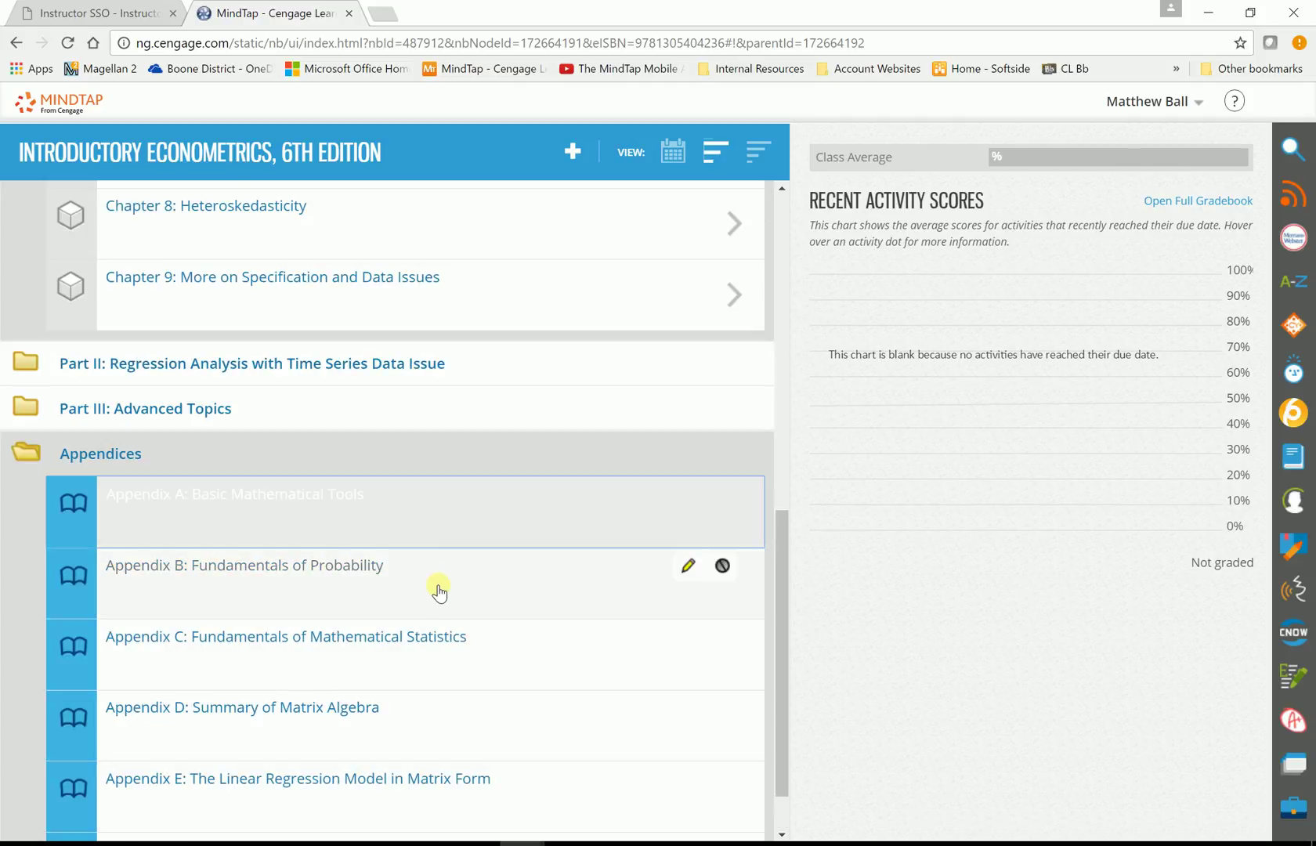
pyautogui.click(25, 454)
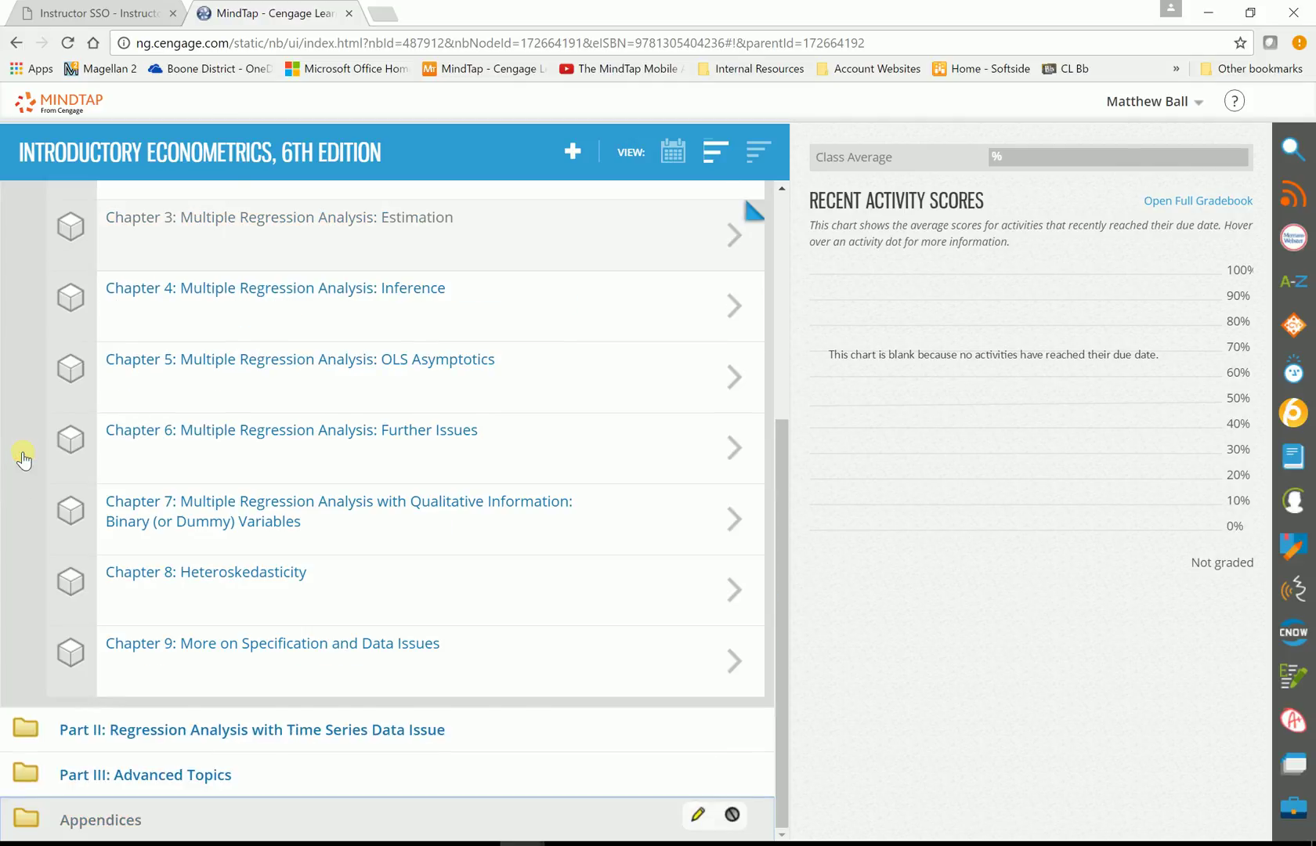
pyautogui.scroll(5, 40, 450)
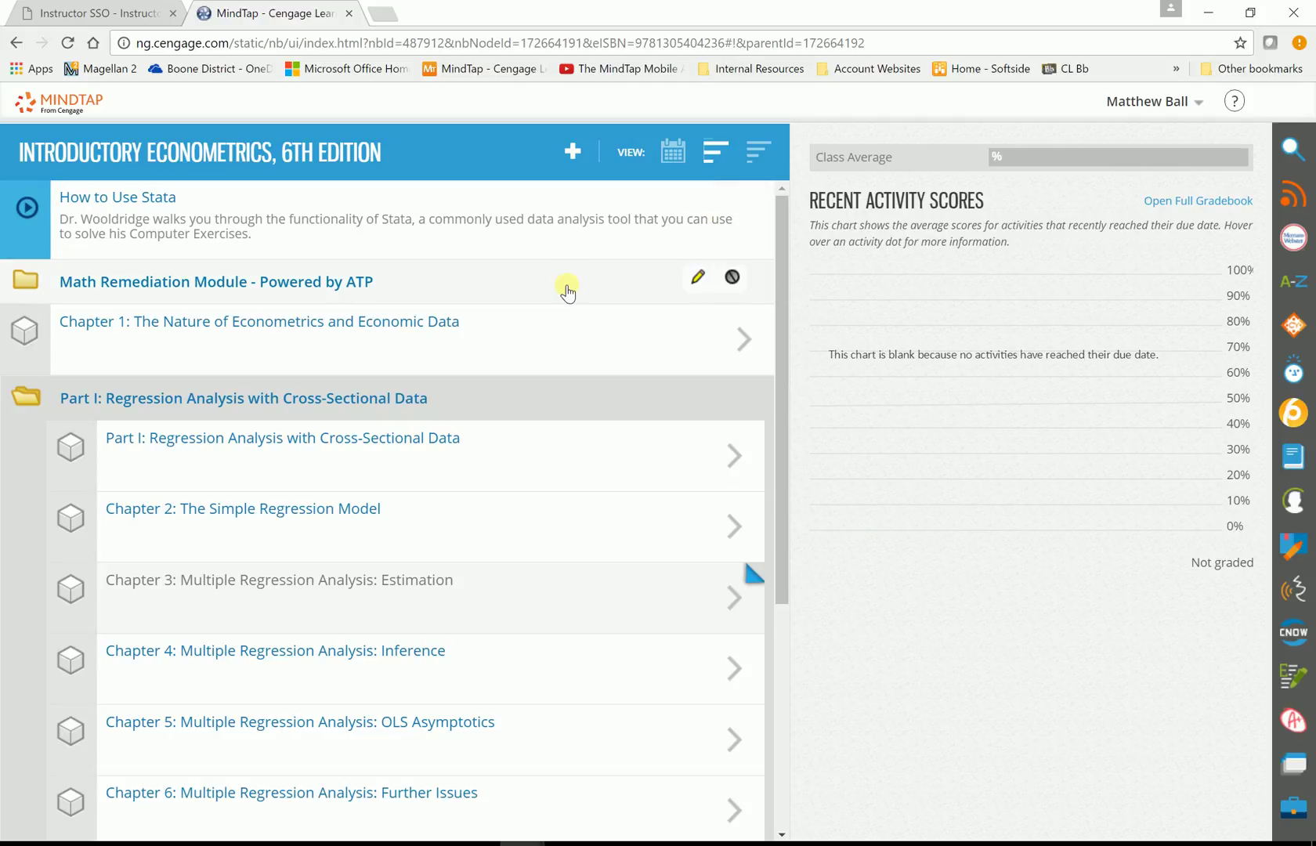
# Step: Add a WebVideo Search activity, search 'Khan academy electoral college', and choose The Electoral College
pyautogui.click(574, 153)
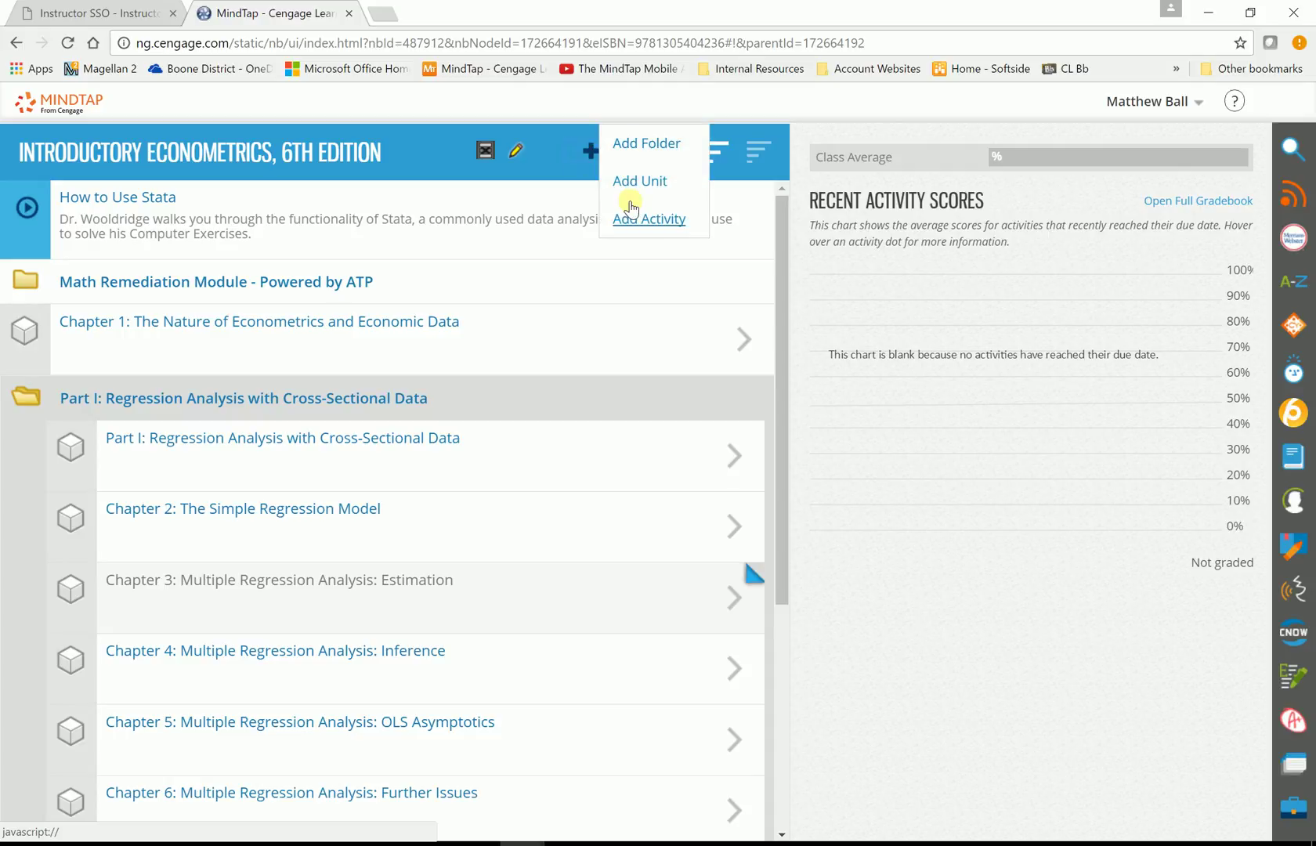
pyautogui.click(639, 227)
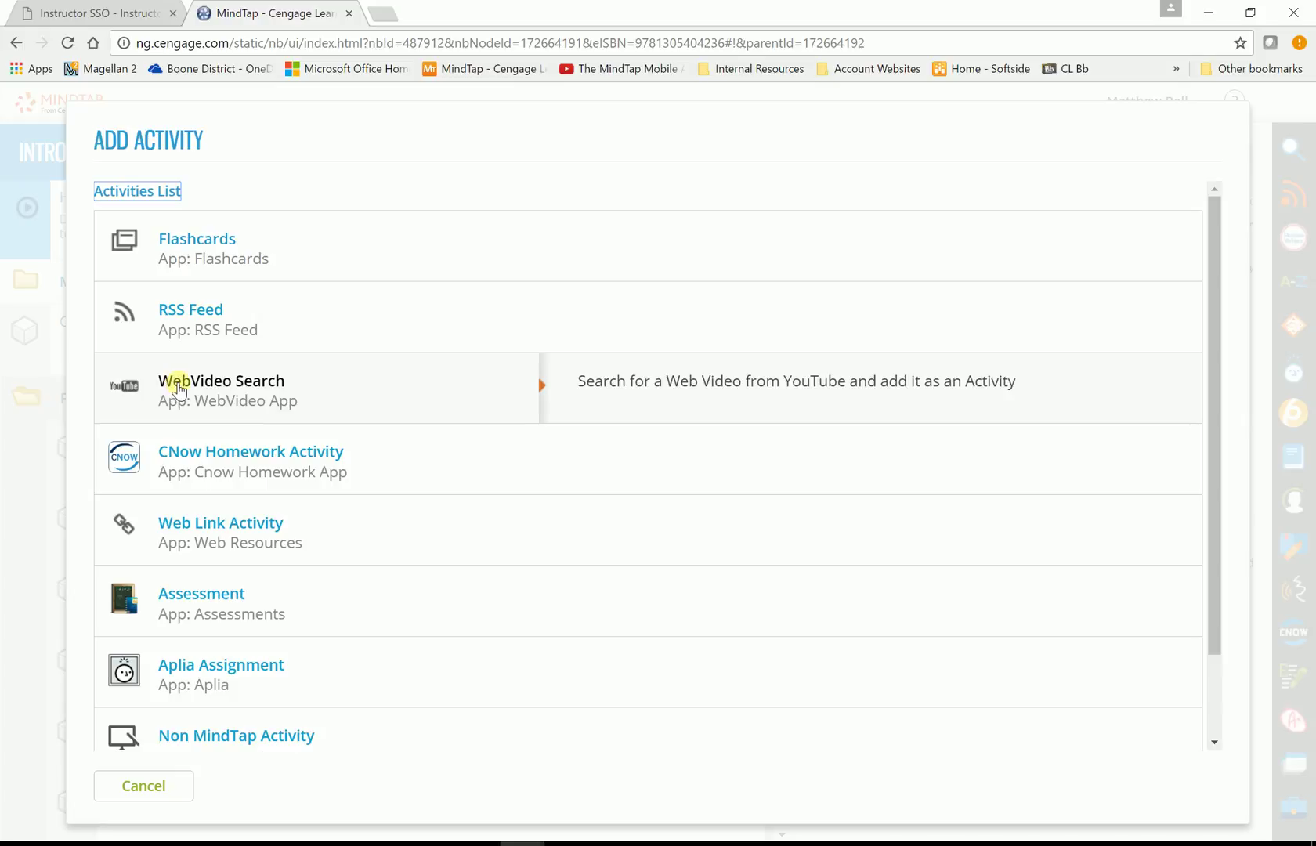
pyautogui.click(179, 390)
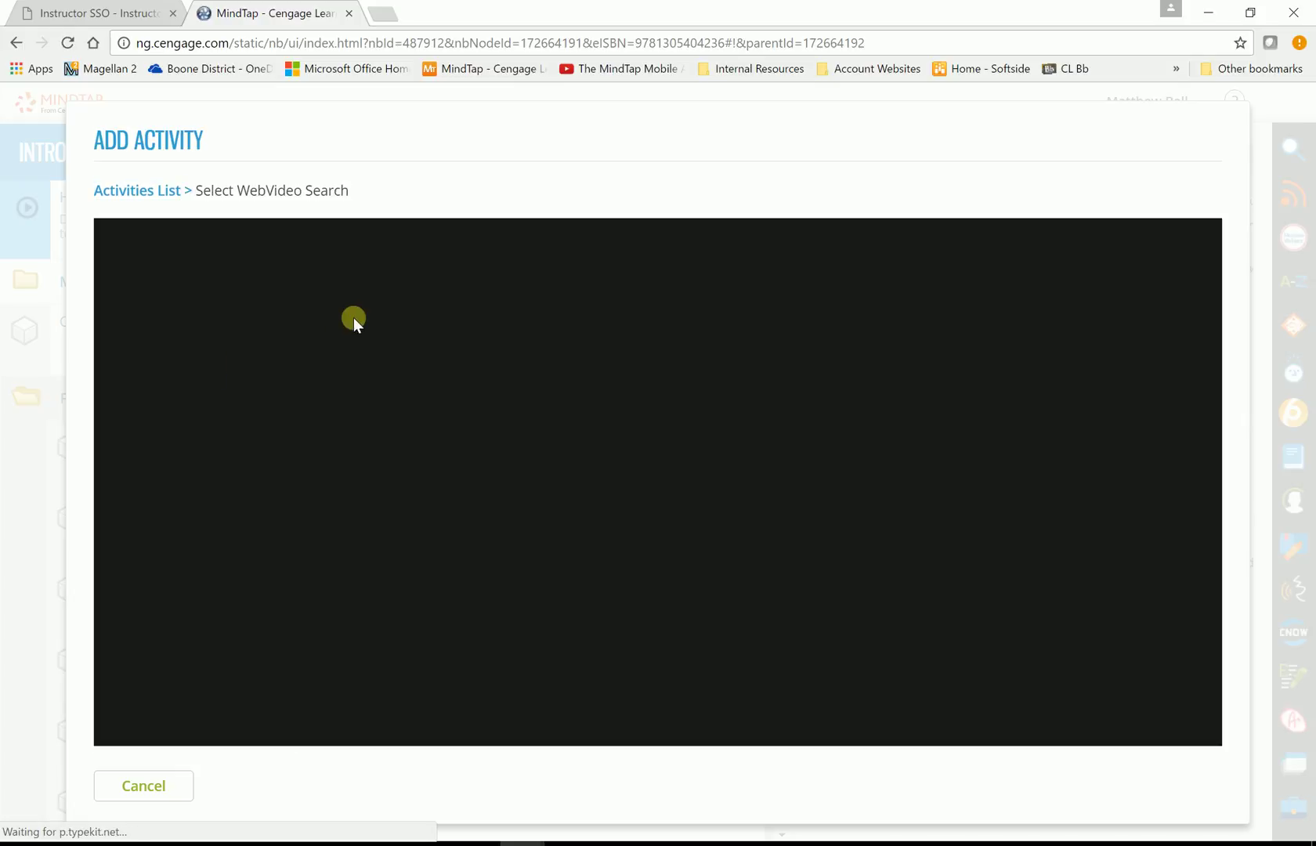
pyautogui.click(893, 247)
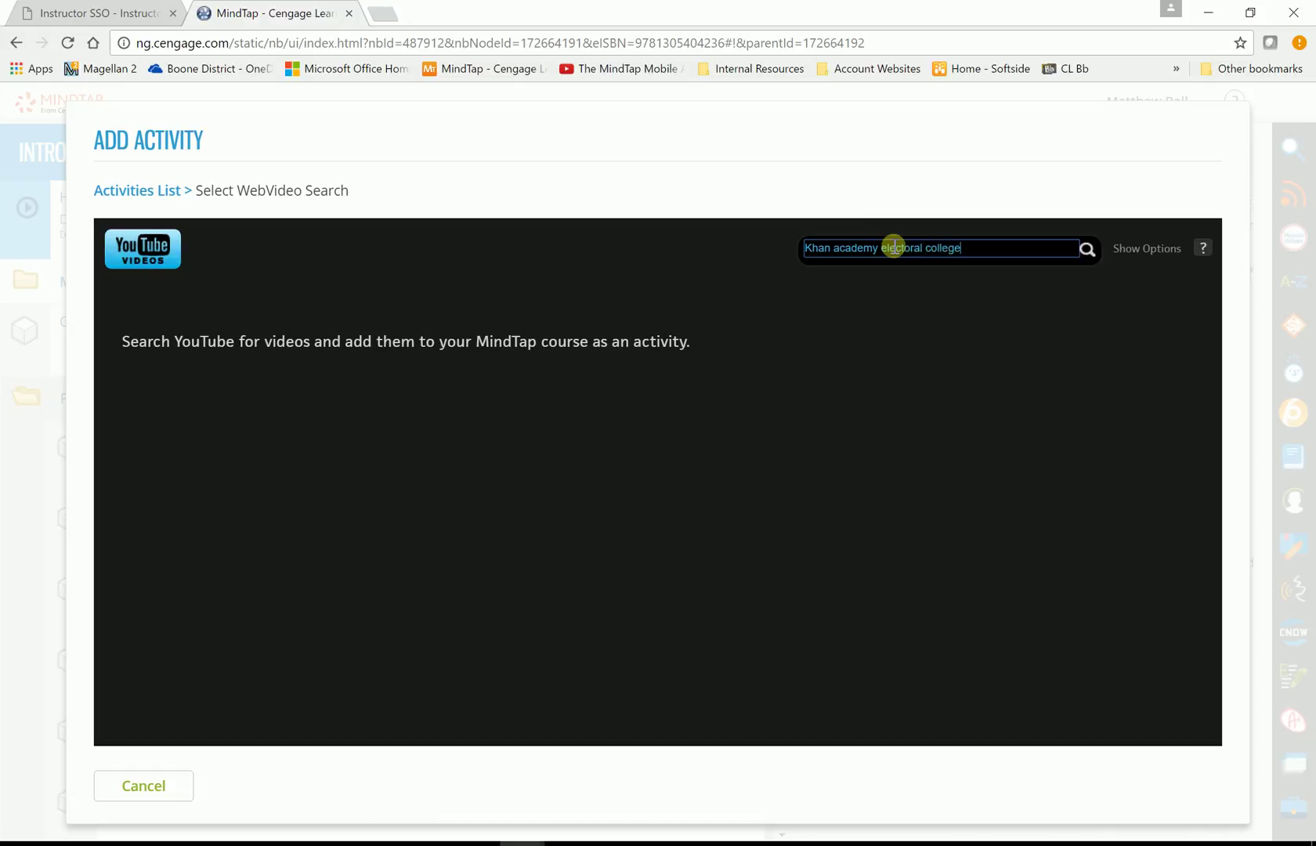
pyautogui.click(1087, 250)
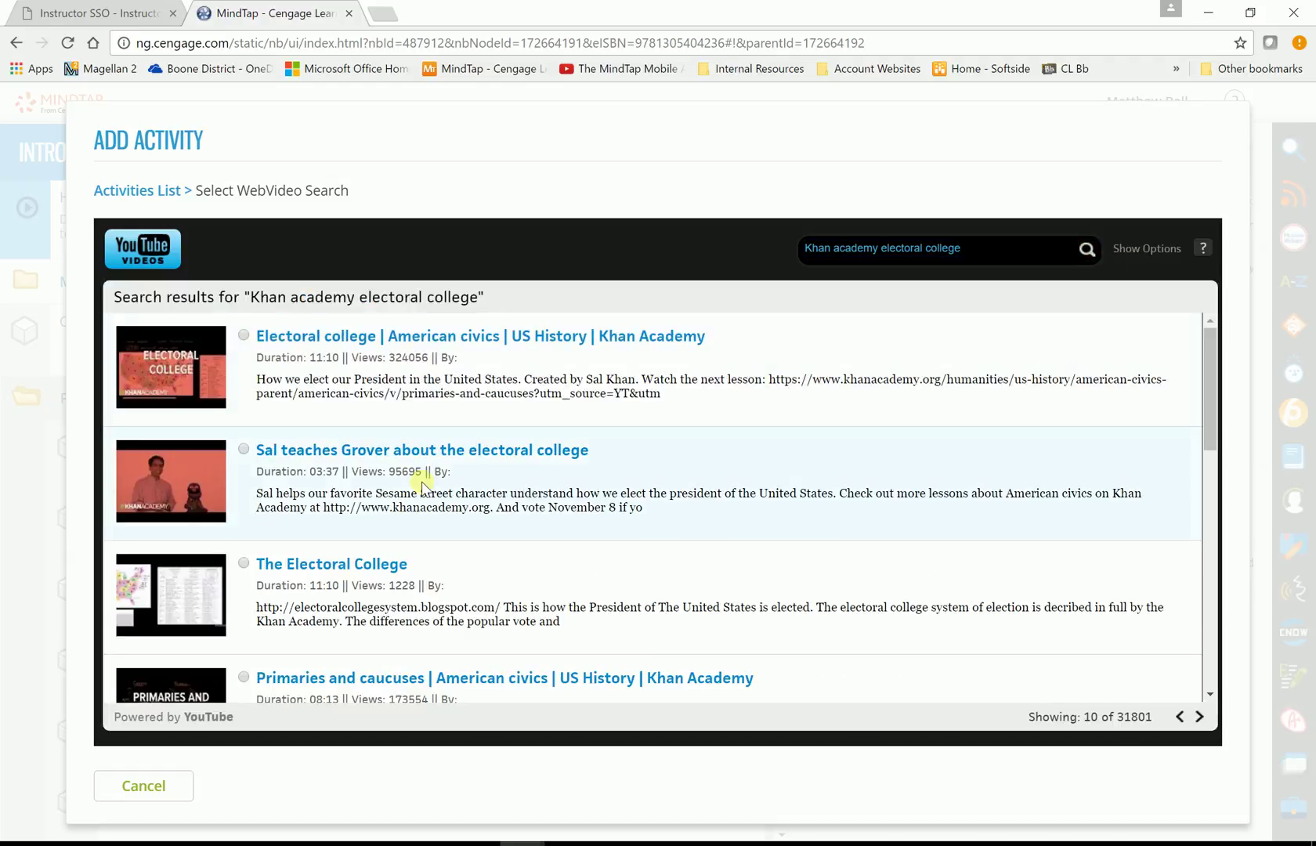
pyautogui.click(244, 563)
pyautogui.click(130, 719)
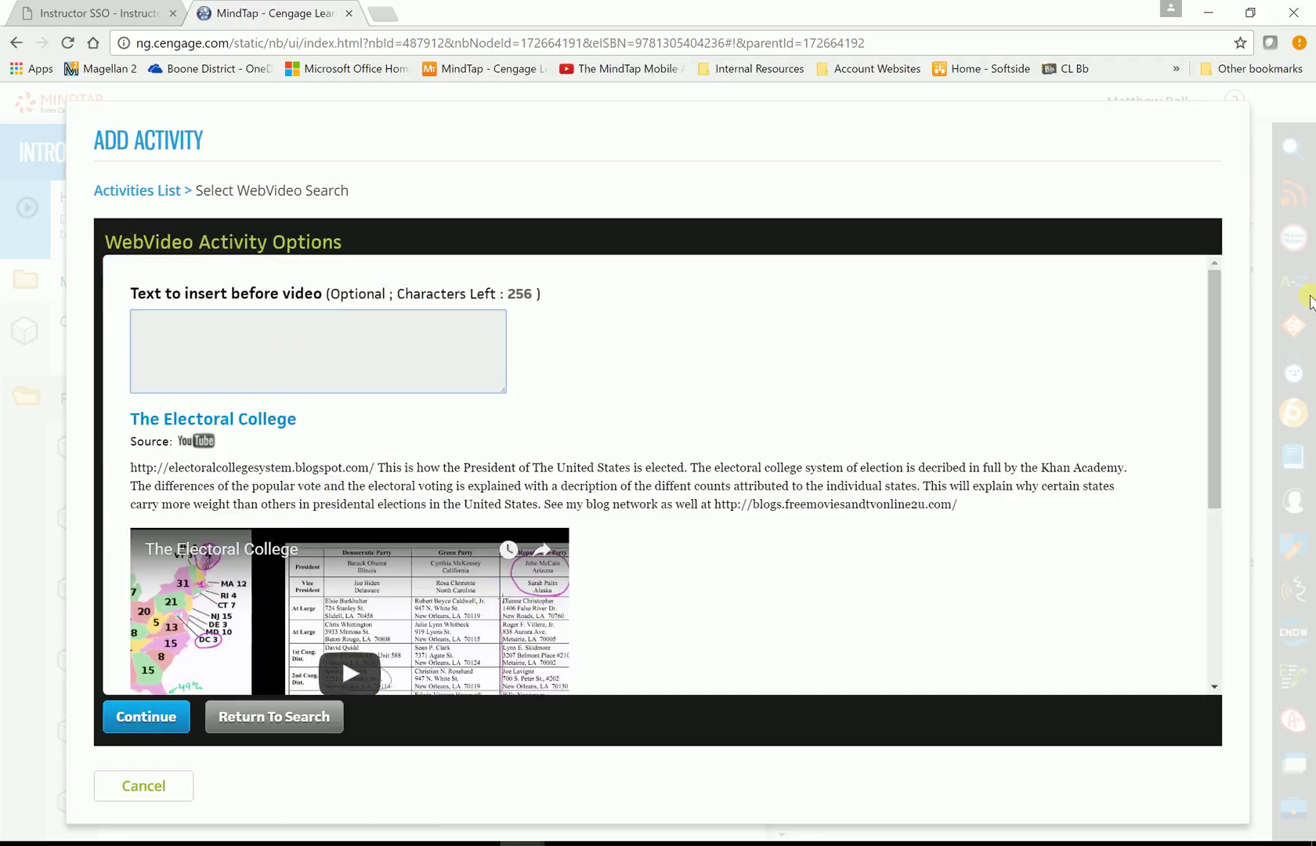
pyautogui.moveTo(1214, 333); pyautogui.dragTo(1210, 525)
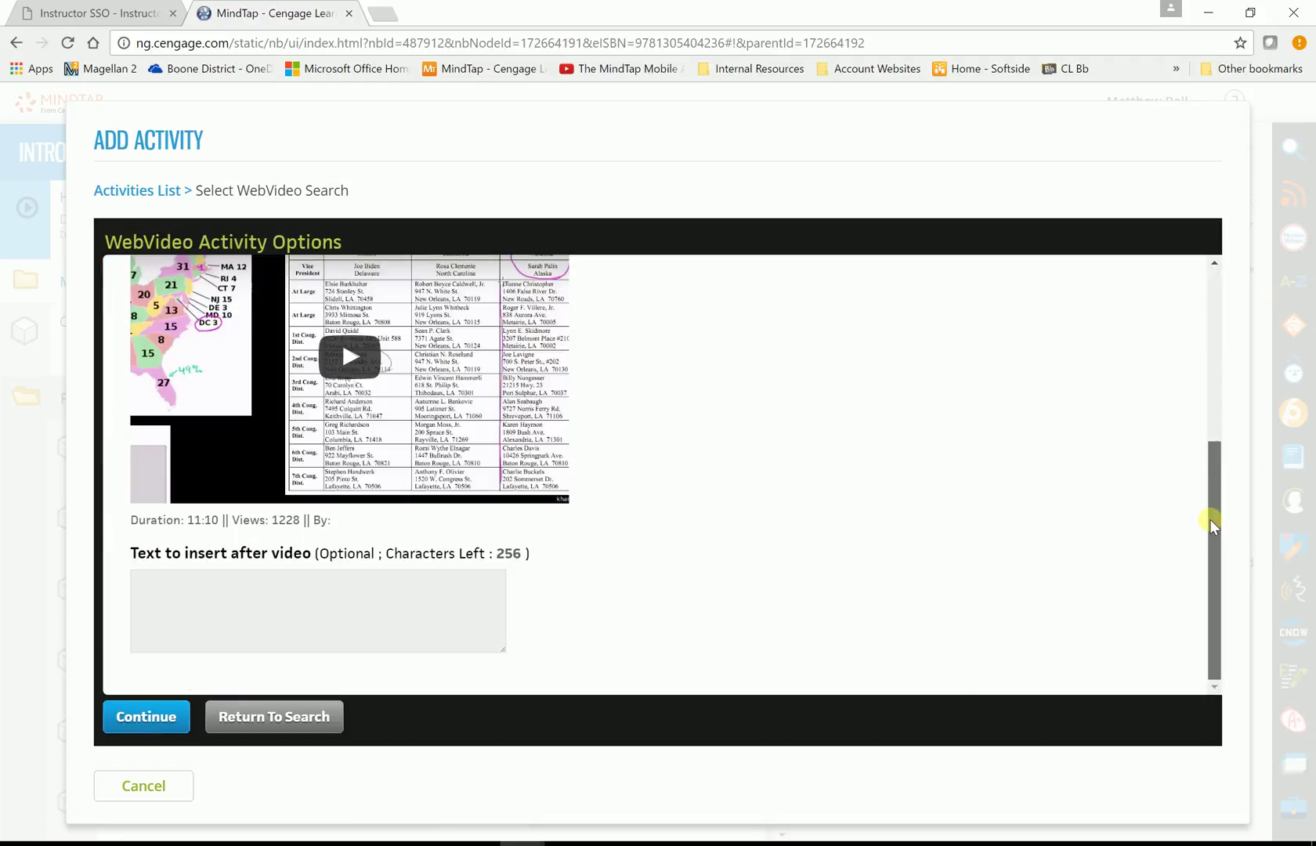
pyautogui.click(159, 724)
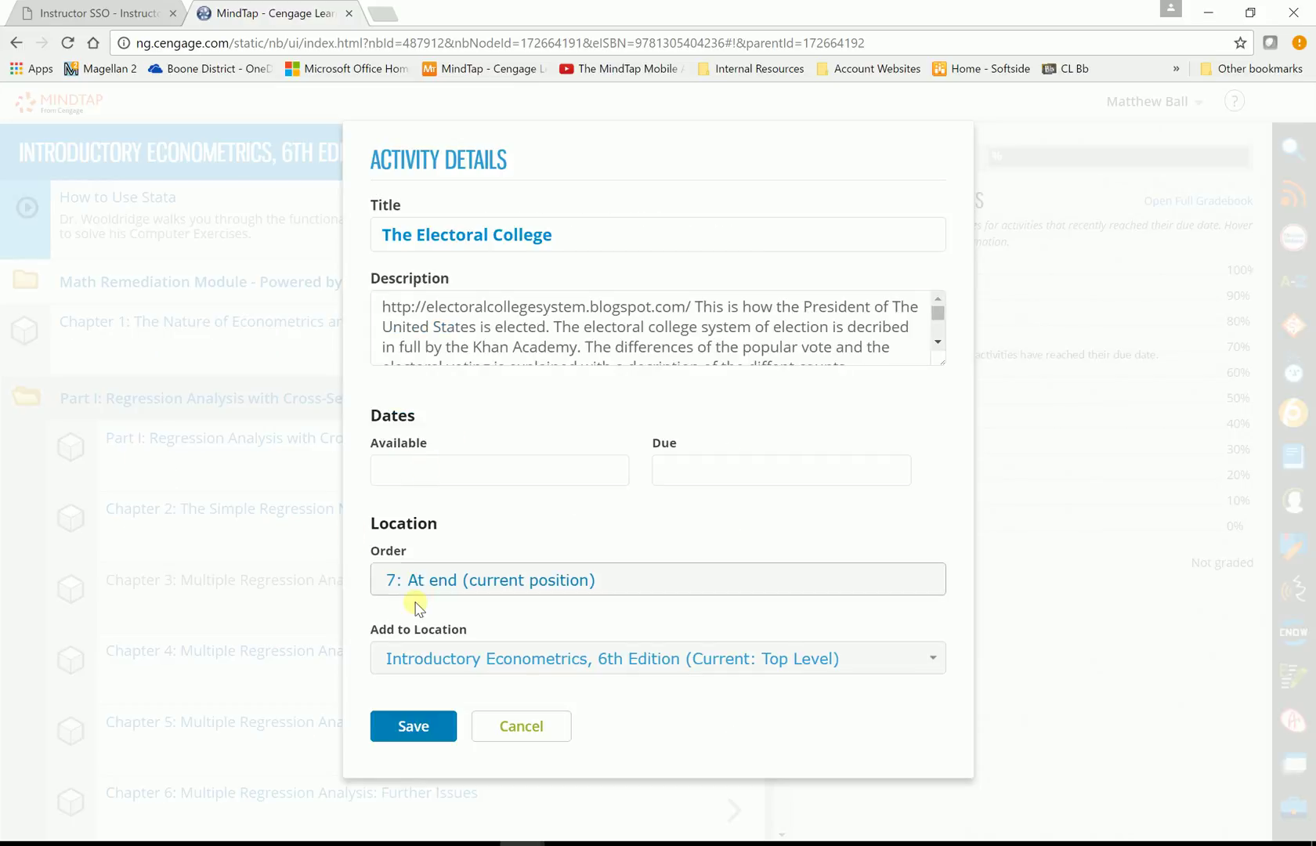
# Step: Set the video's order to 0, before How to Use Stata, at top level, and save
pyautogui.click(920, 593)
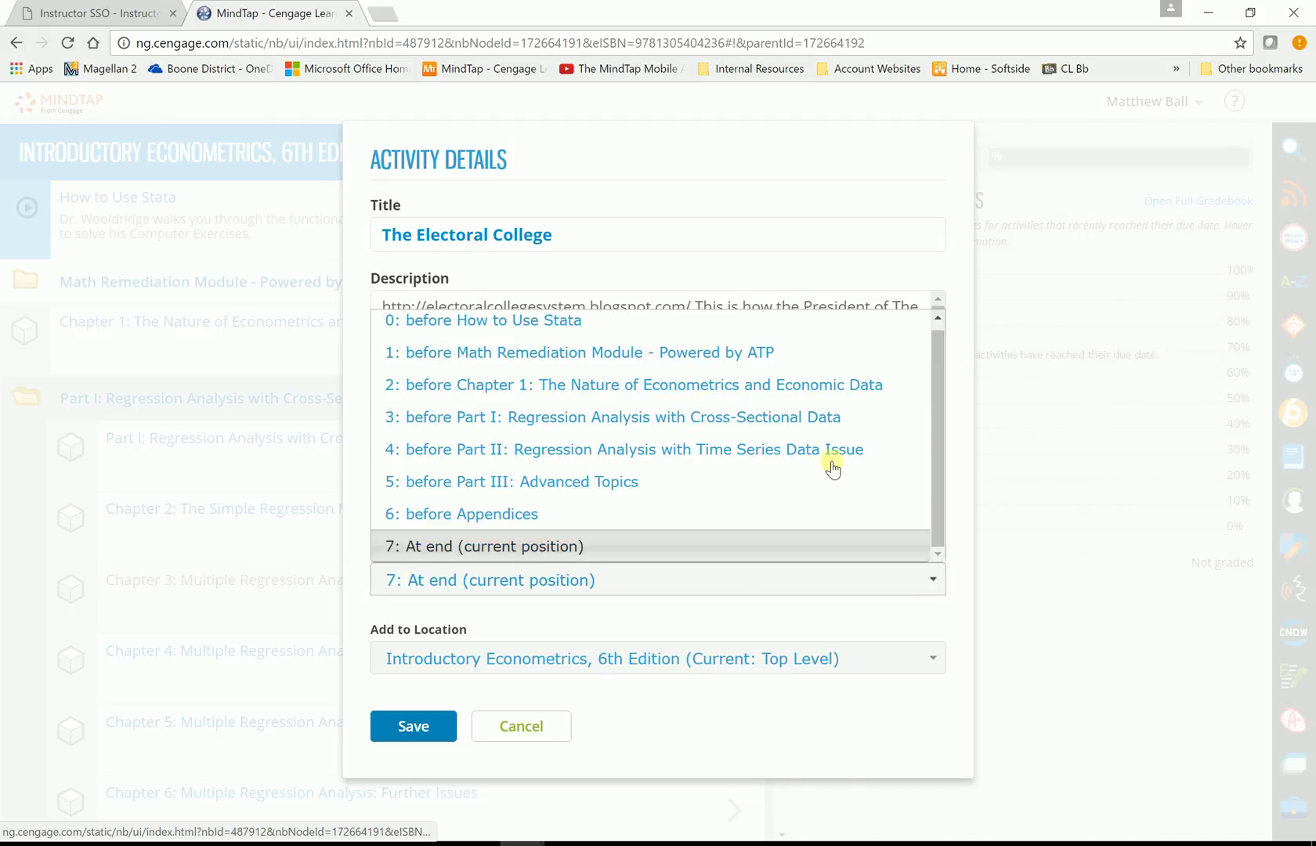
pyautogui.click(588, 327)
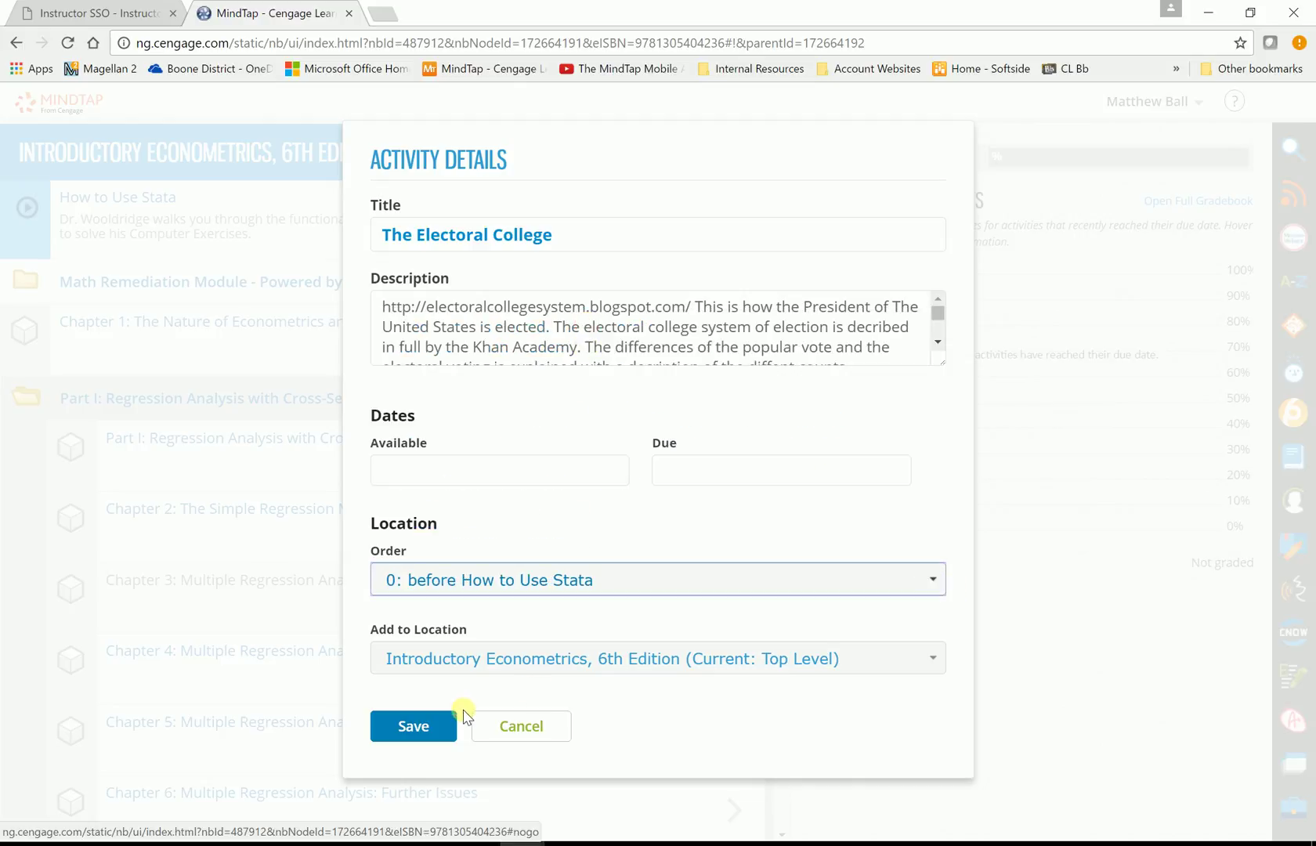
pyautogui.click(915, 662)
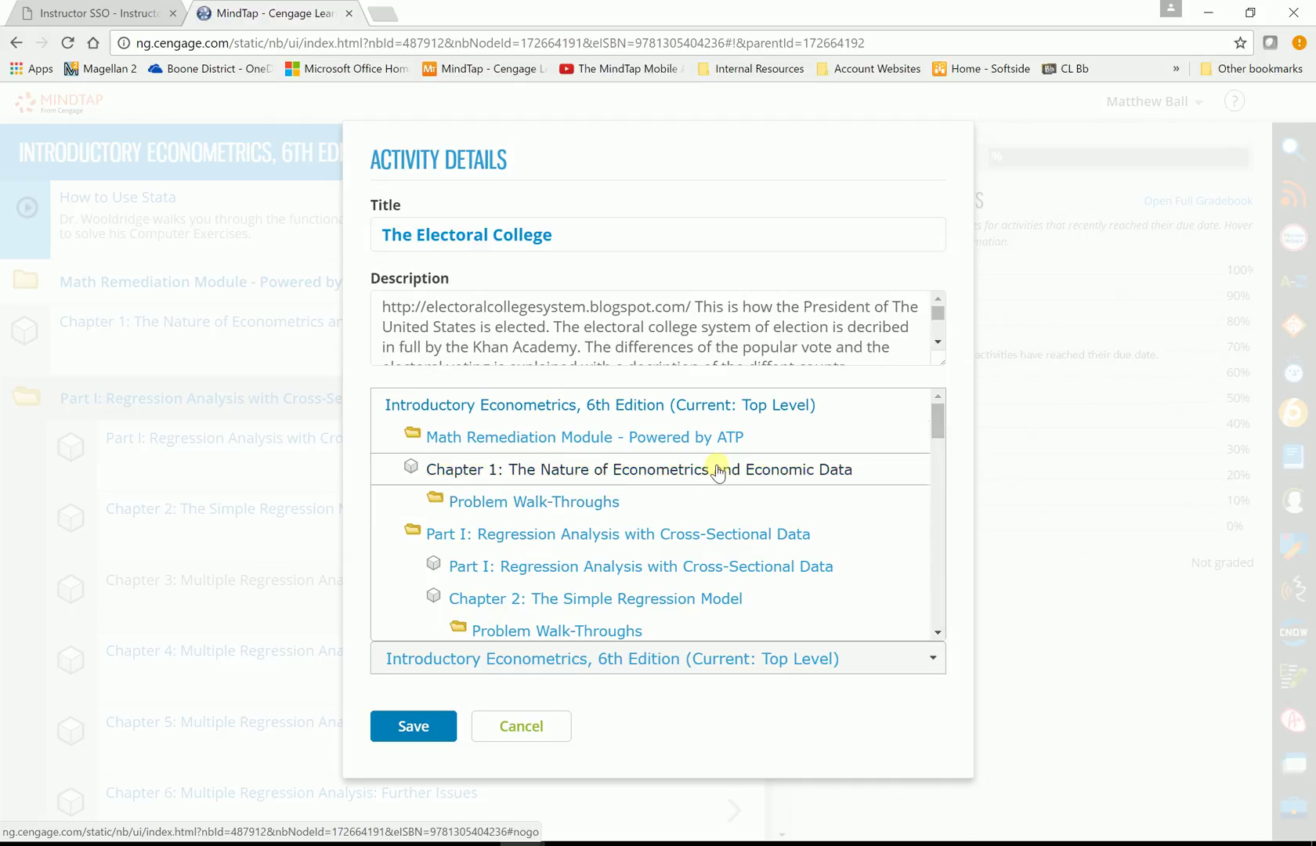
pyautogui.click(449, 406)
pyautogui.click(407, 727)
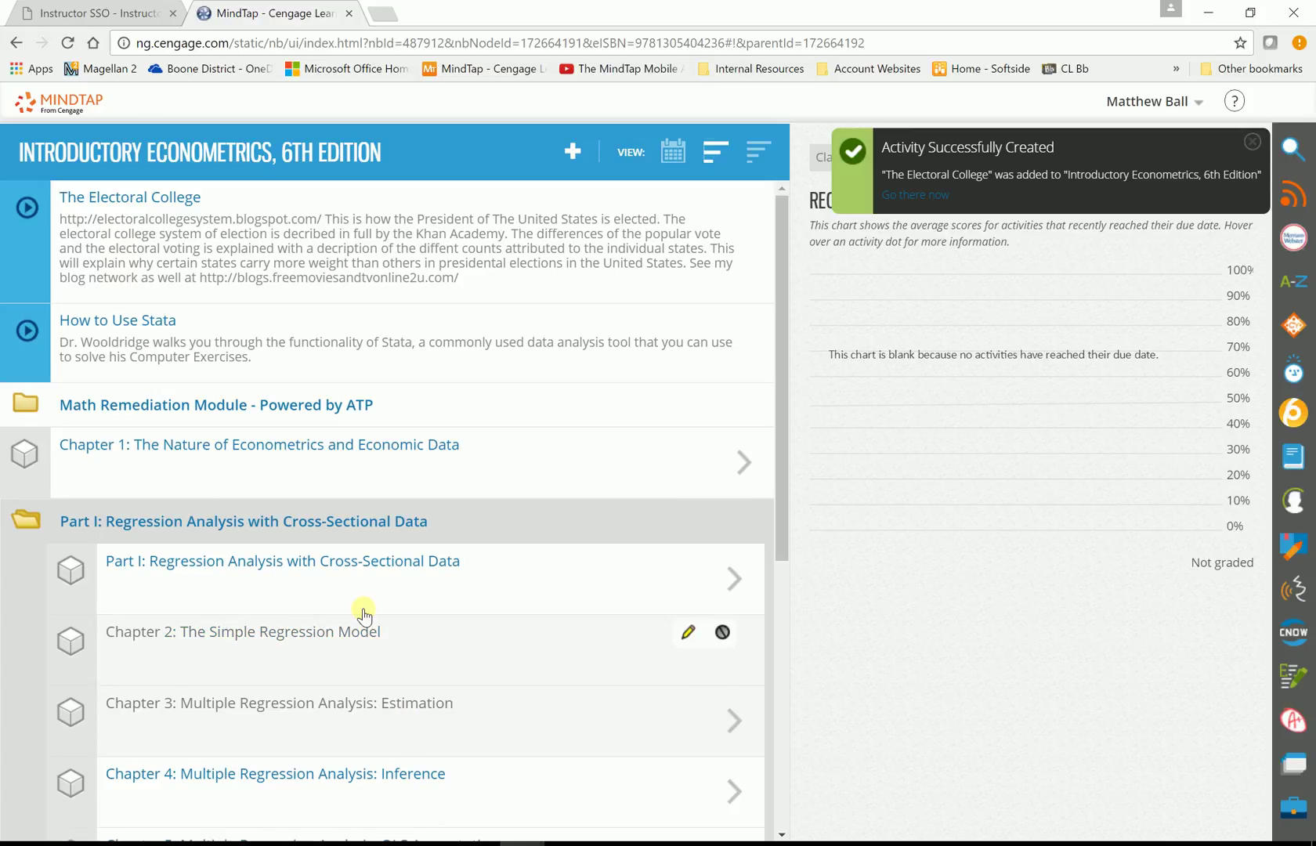
# Step: Preview The Electoral College full screen, skipping ahead to about 0:37, then close it
pyautogui.click(105, 206)
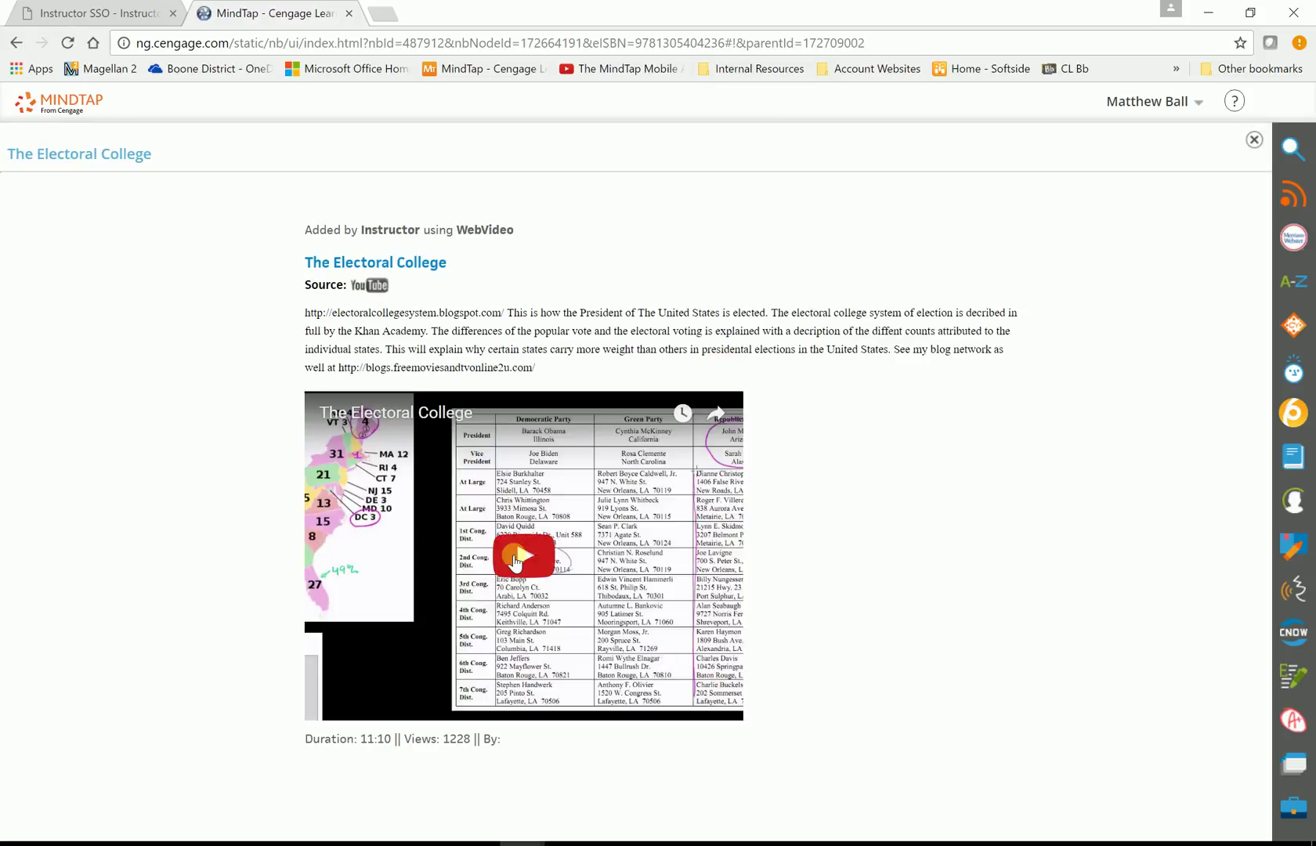
pyautogui.click(520, 553)
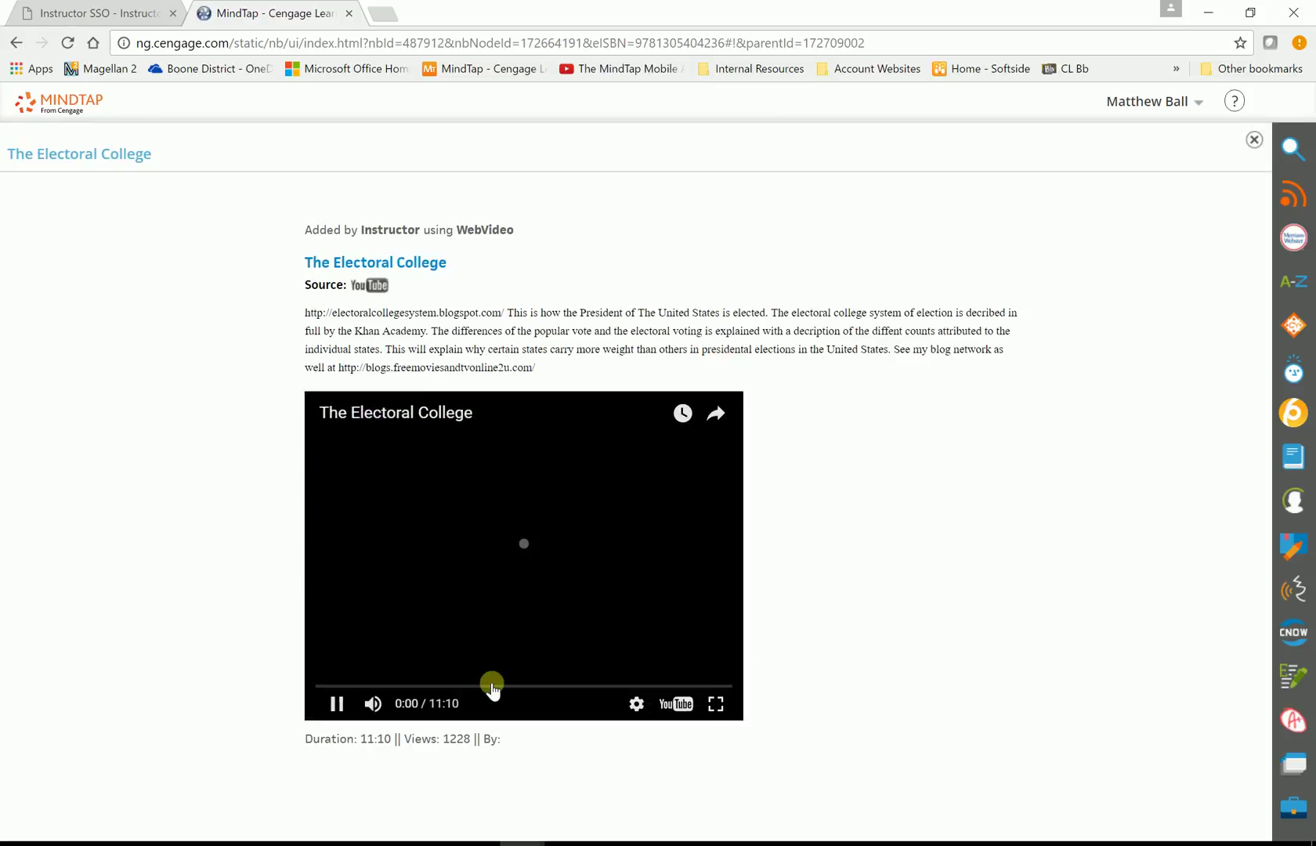
pyautogui.click(715, 703)
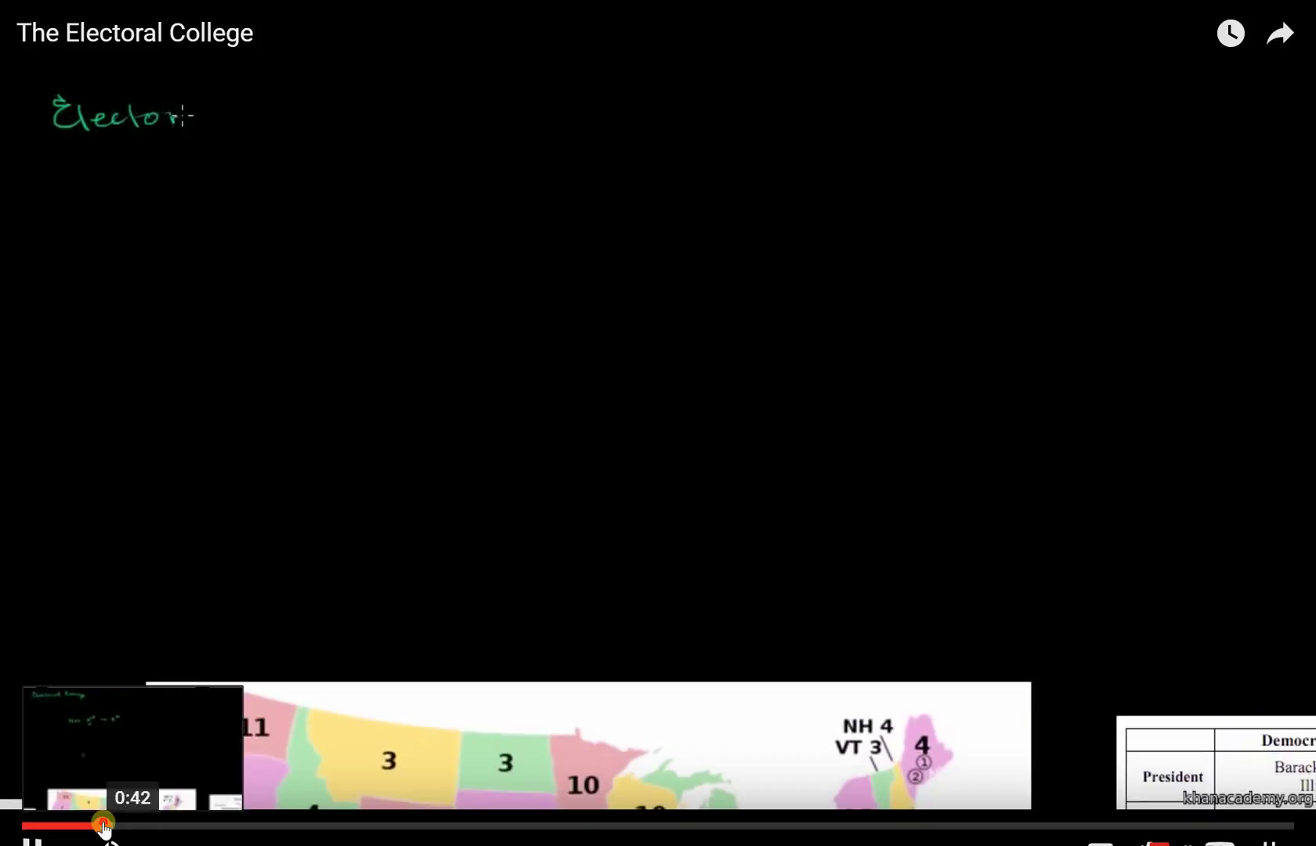
pyautogui.click(103, 826)
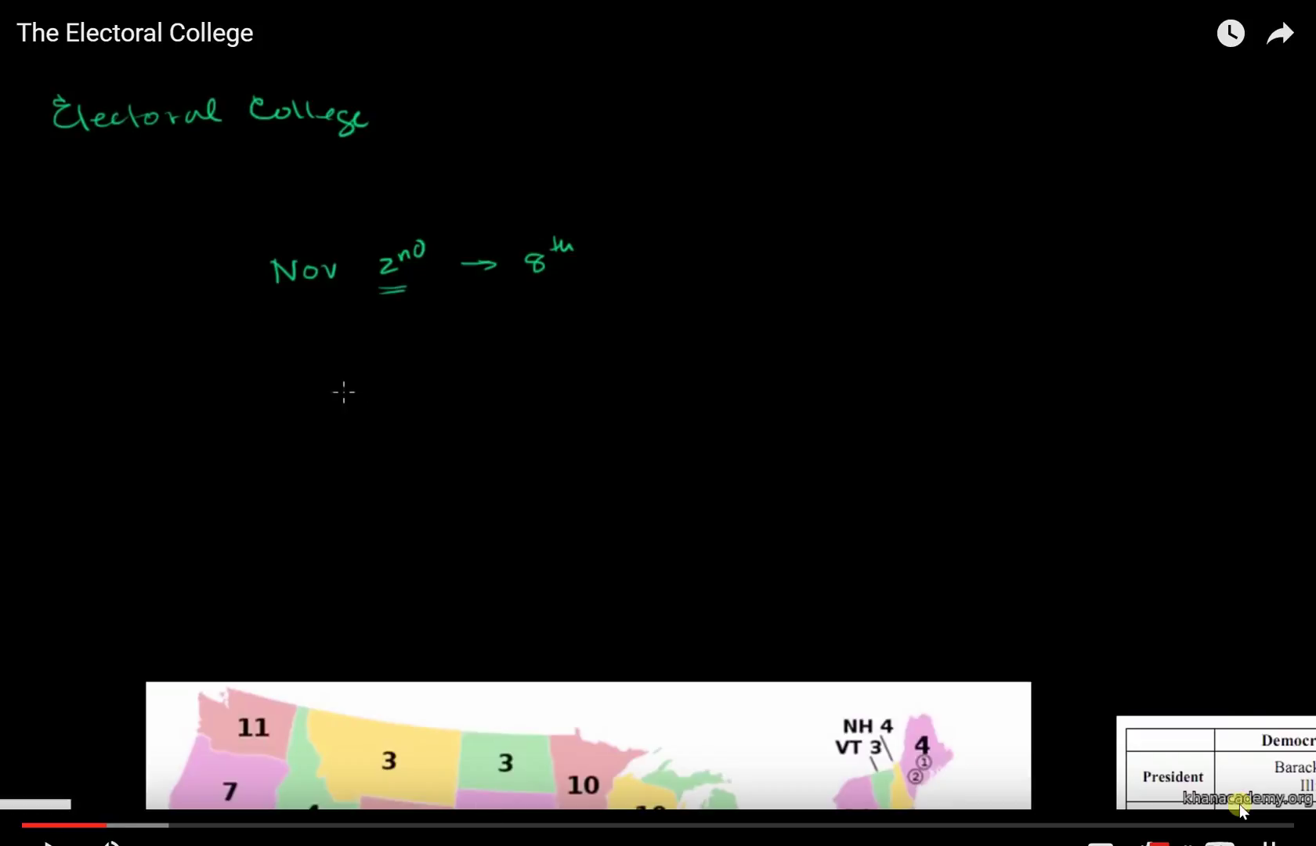
pyautogui.click(1289, 837)
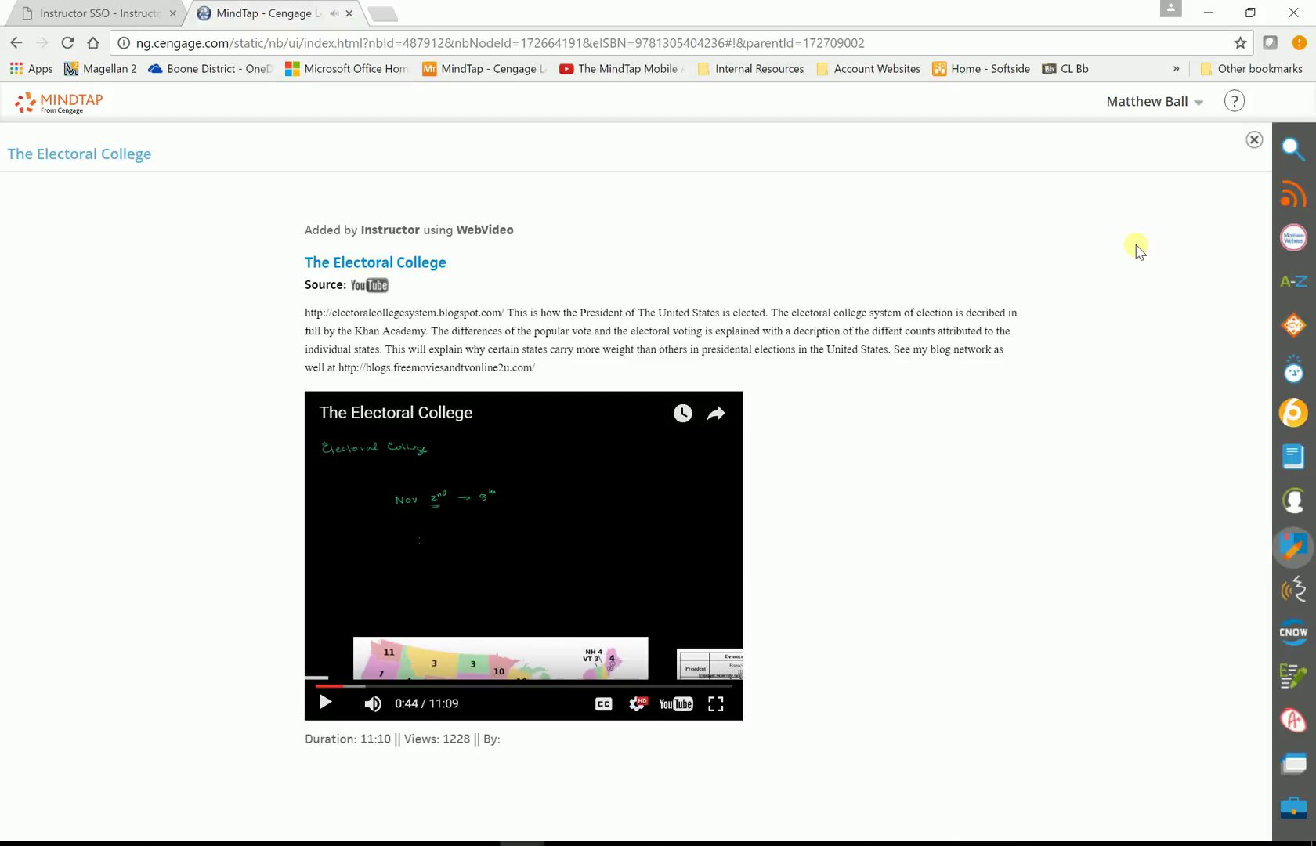
pyautogui.click(1252, 141)
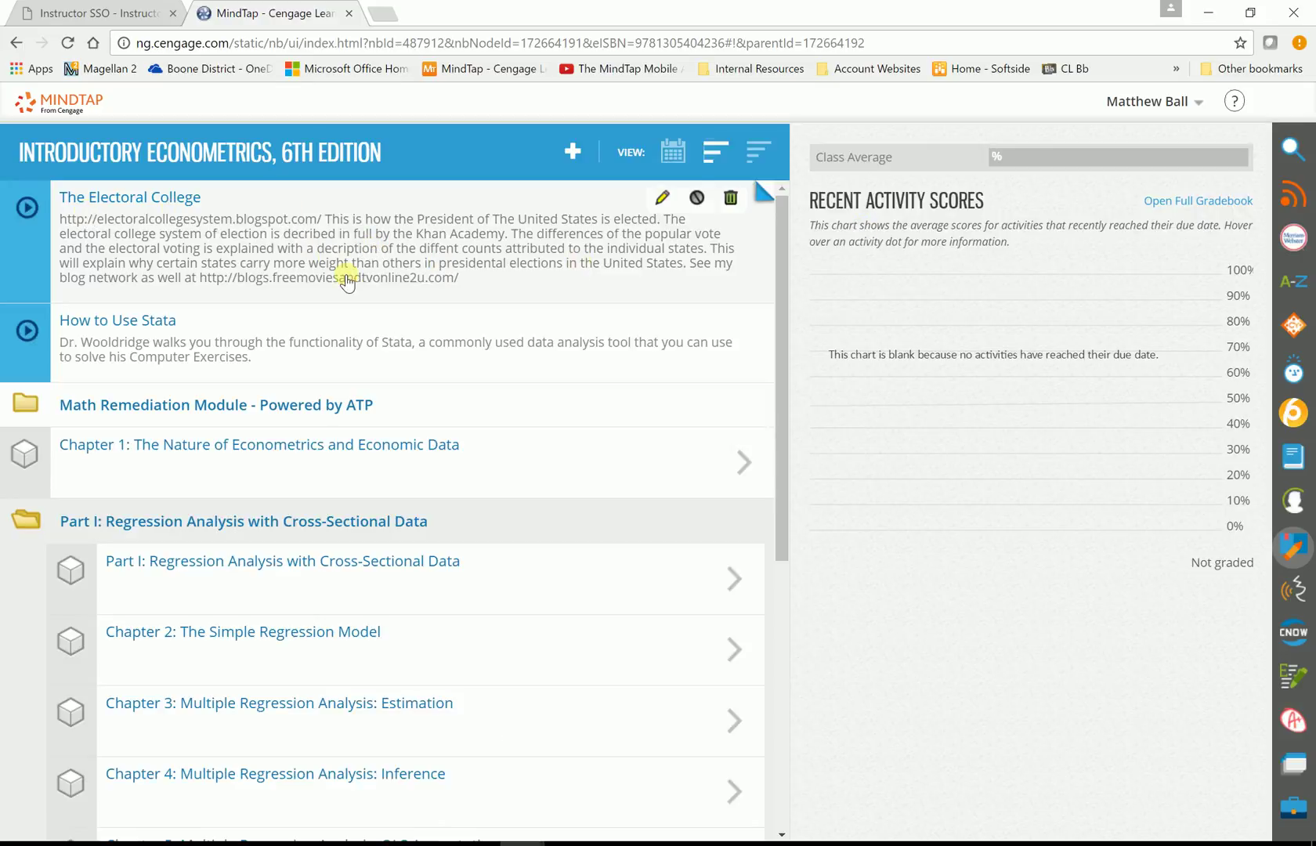
# Step: Delete The Electoral College activity from the outline and confirm
pyautogui.click(725, 202)
pyautogui.click(733, 163)
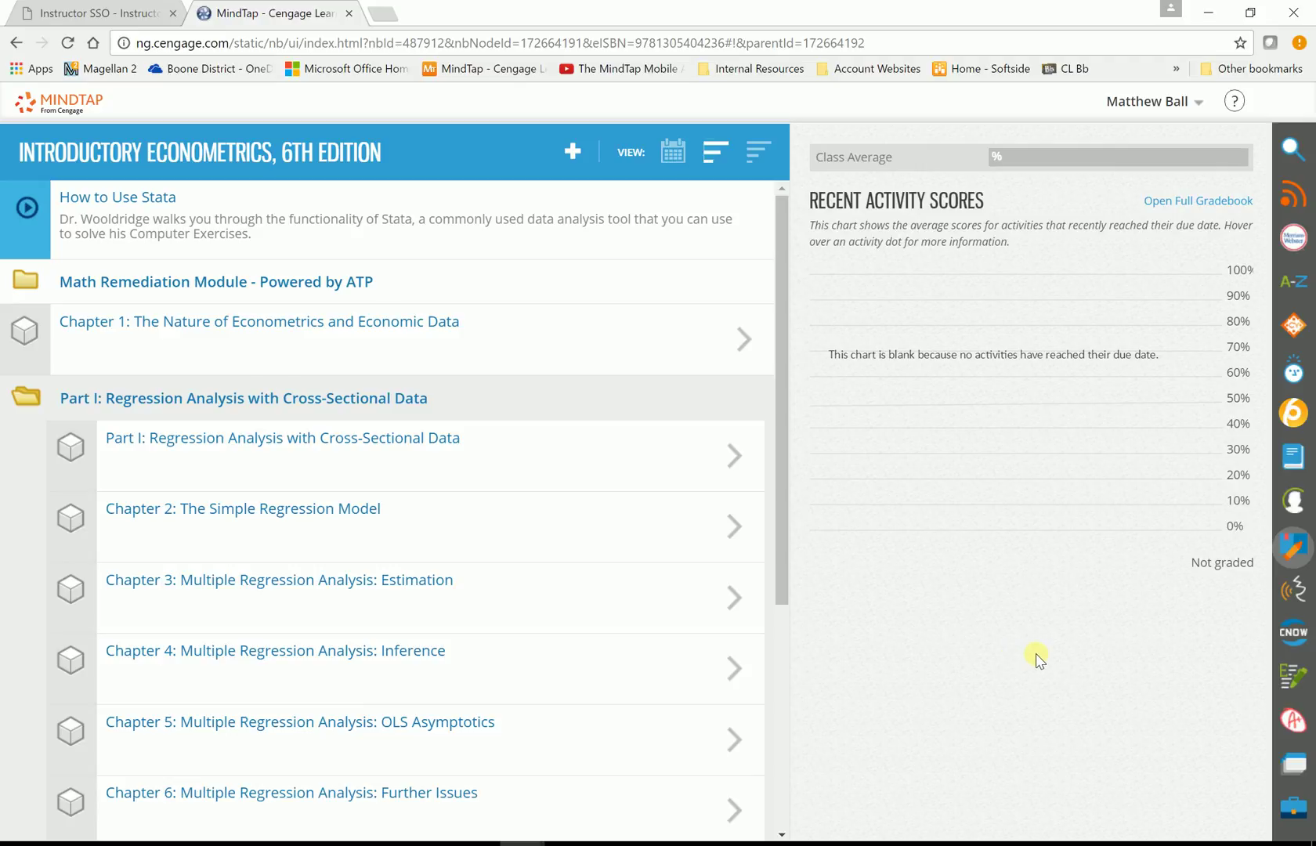
pyautogui.click(1294, 769)
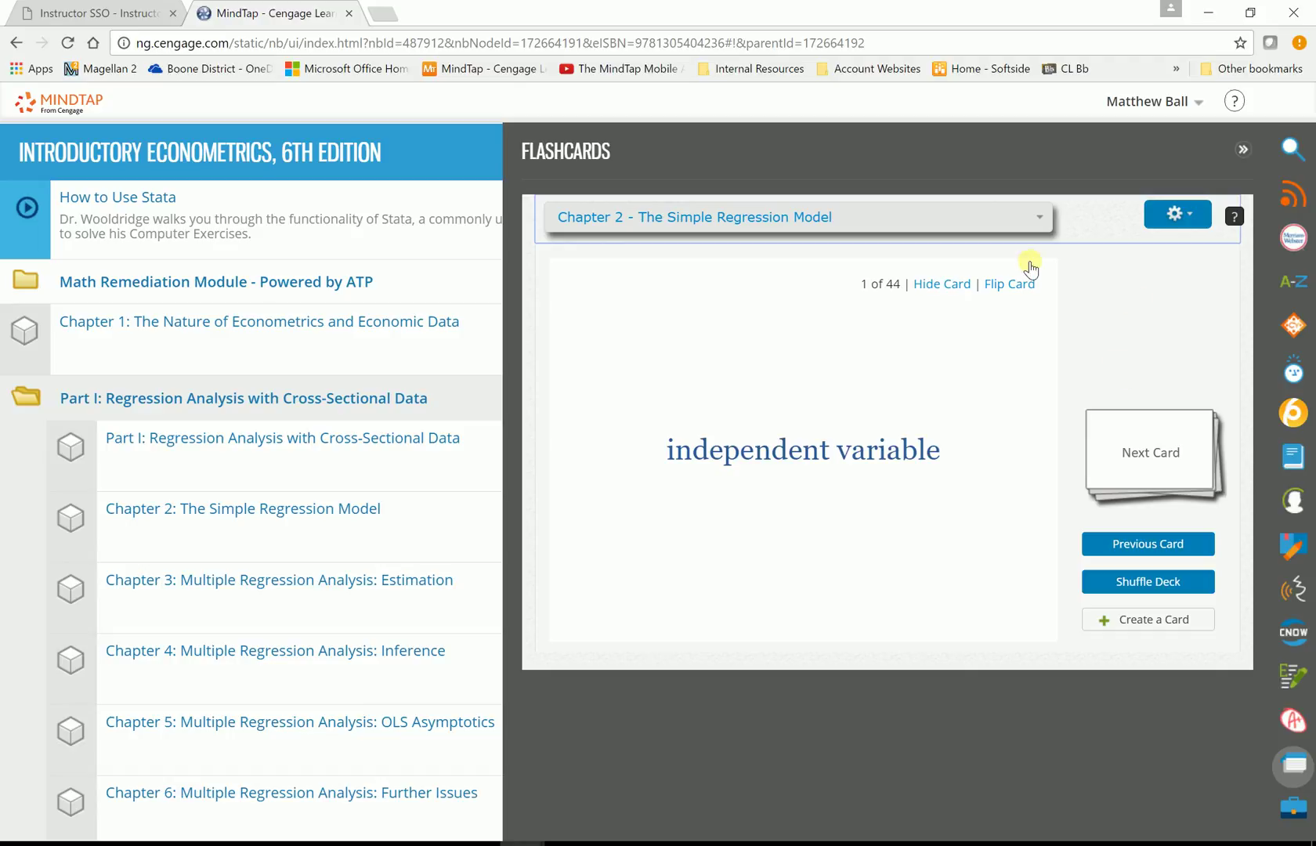
pyautogui.click(1002, 287)
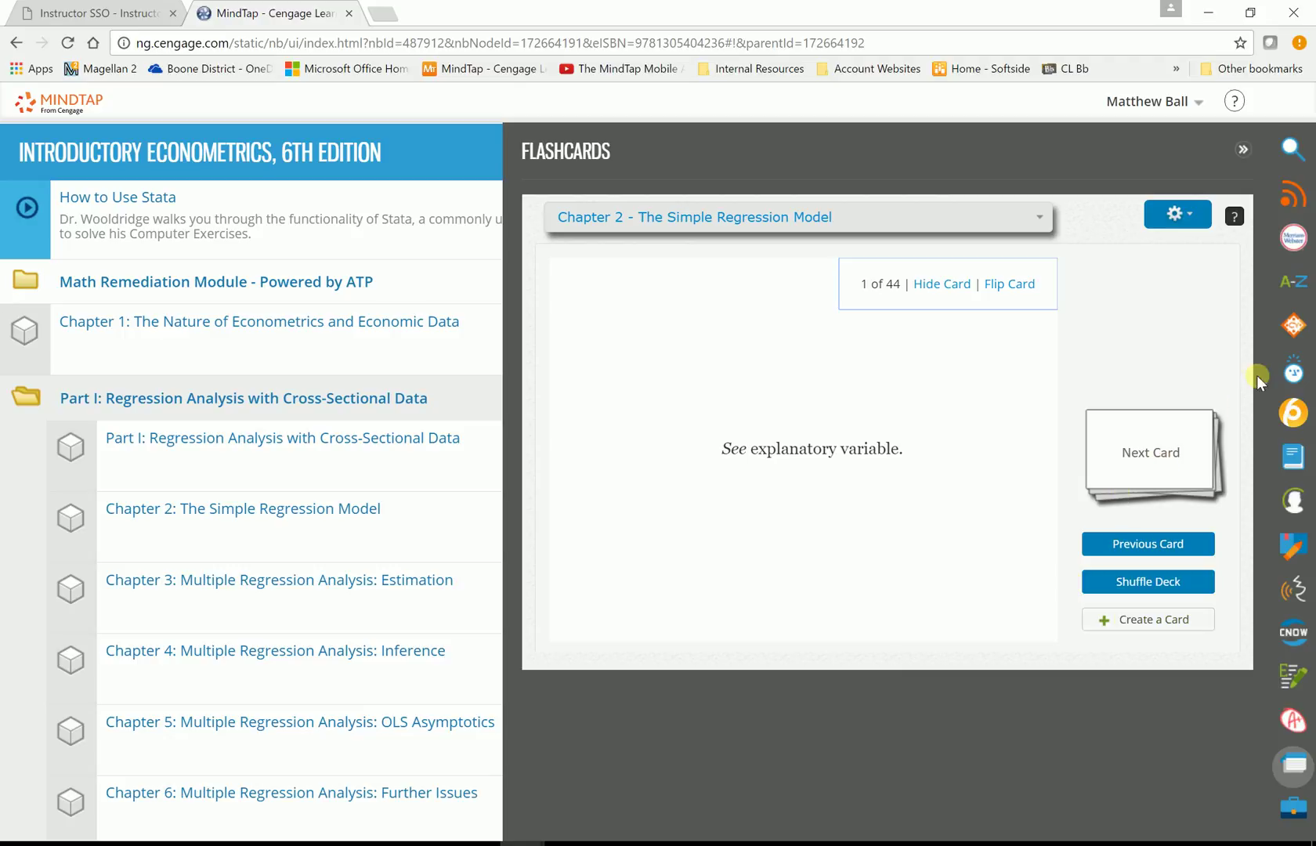
pyautogui.click(1244, 151)
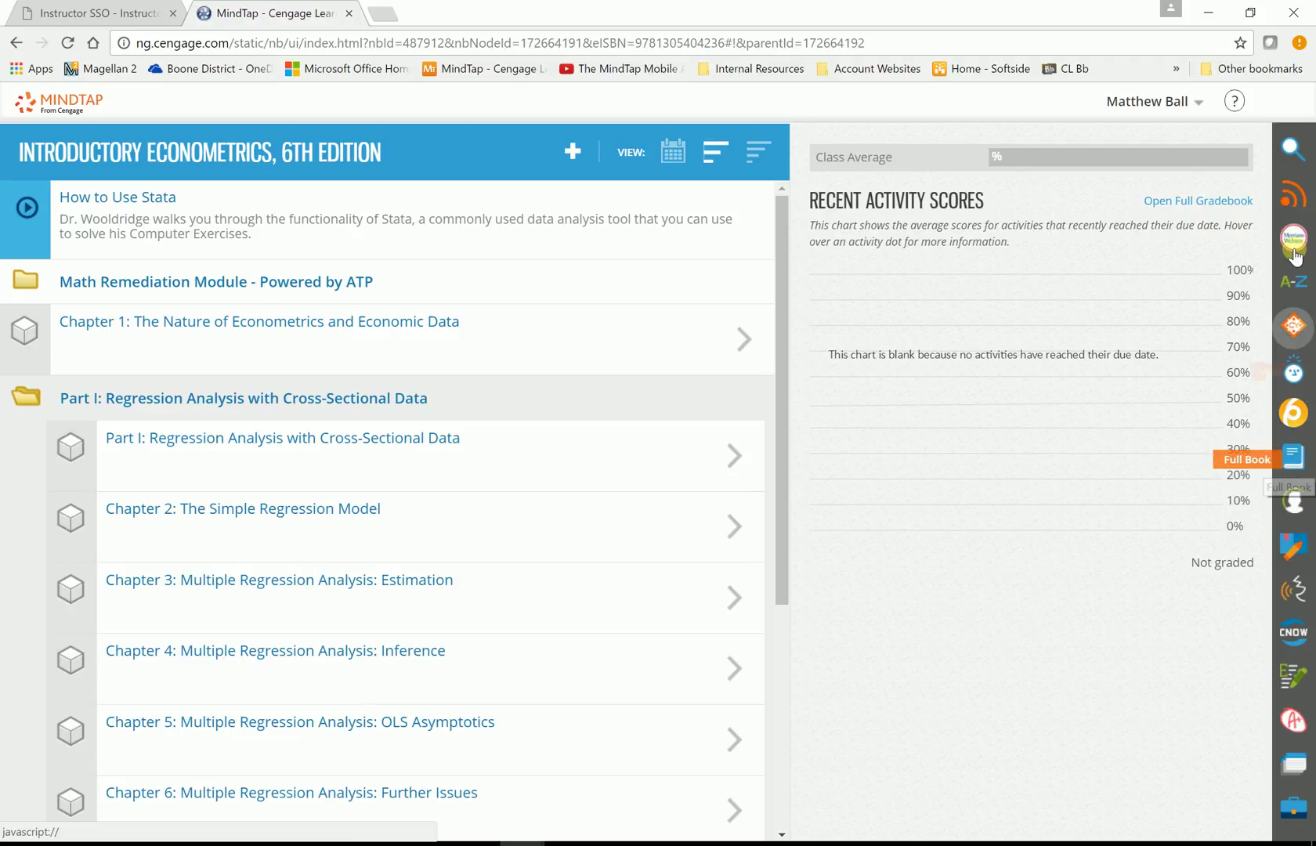
# Step: Search the course for 'asymptotics' and open the Section Appendix 5A result
pyautogui.click(1295, 150)
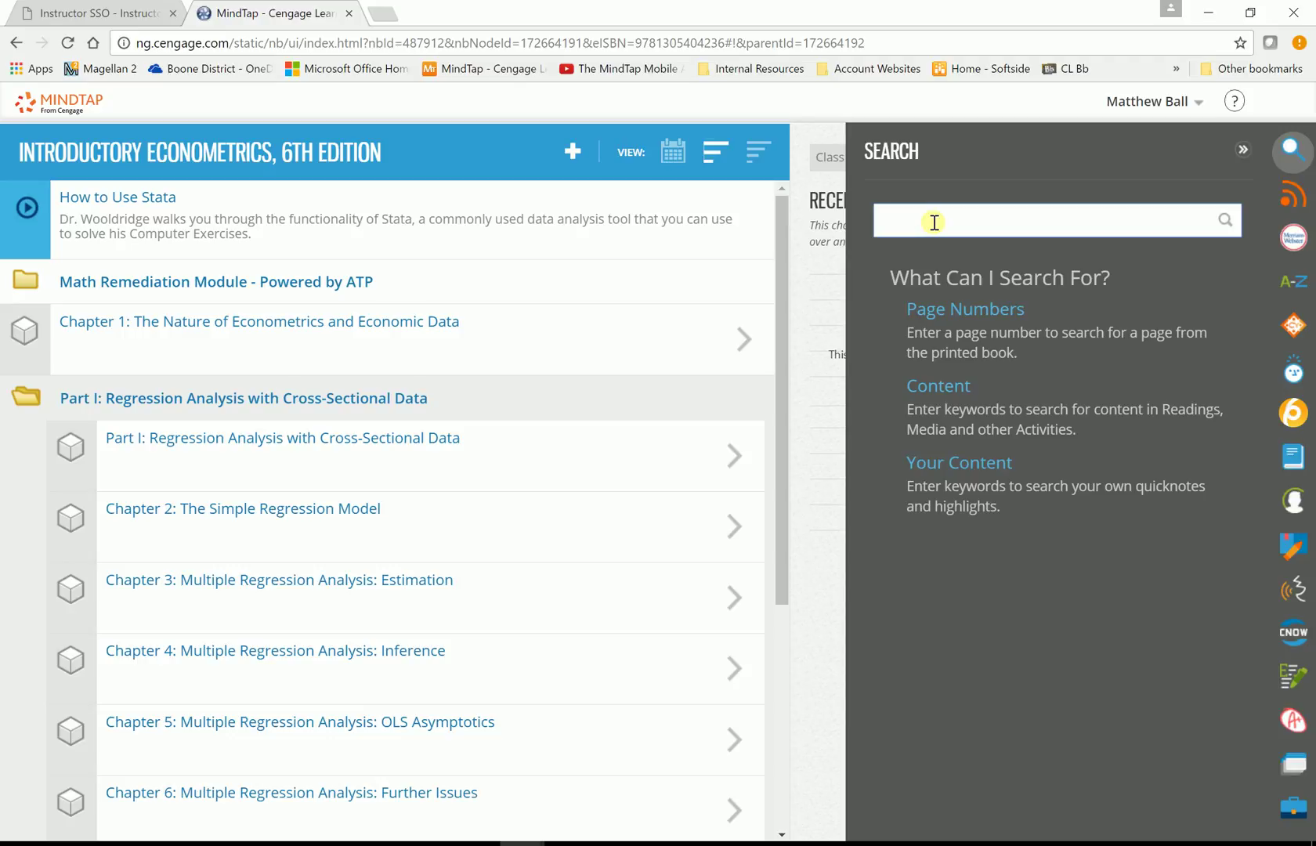
pyautogui.write('asymptotiss')
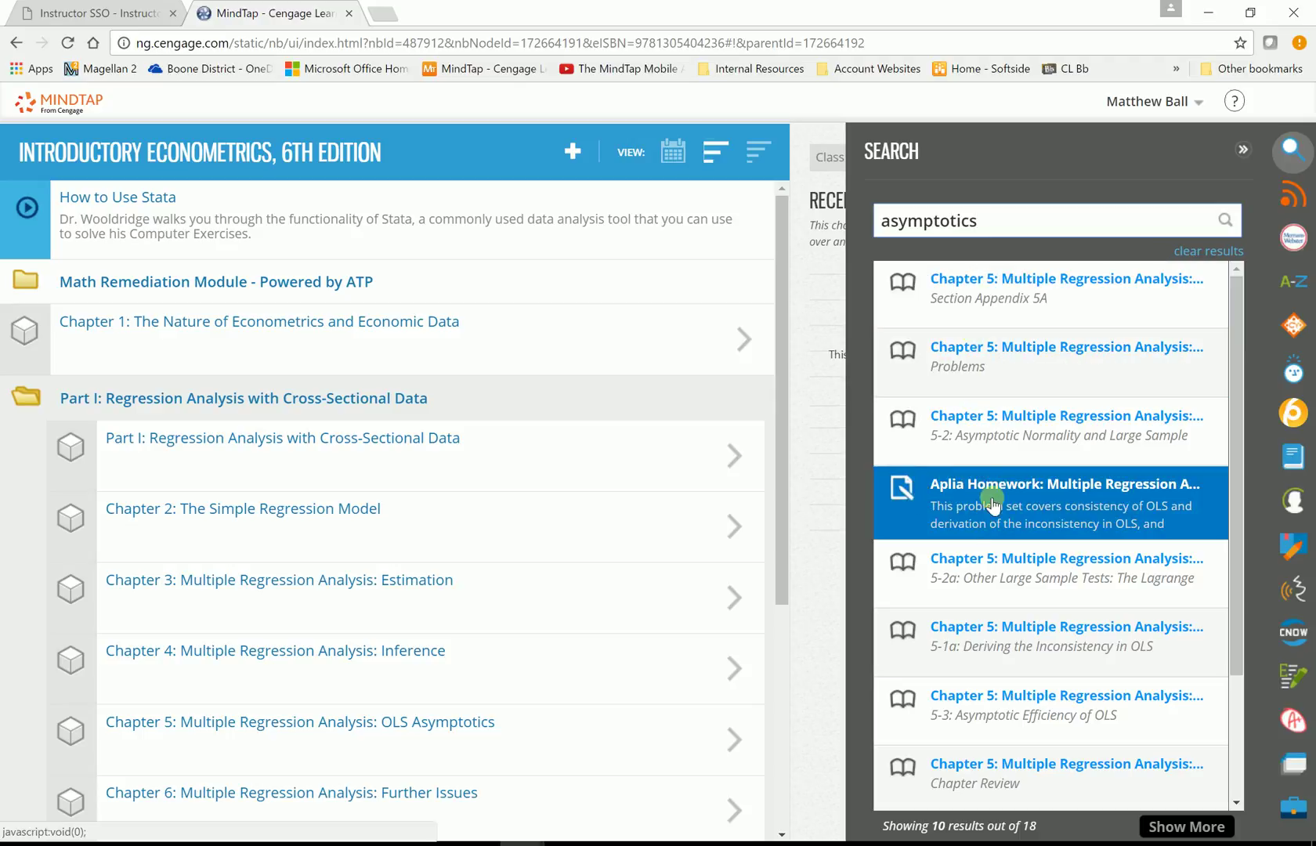
pyautogui.moveTo(1231, 487); pyautogui.dragTo(1211, 433)
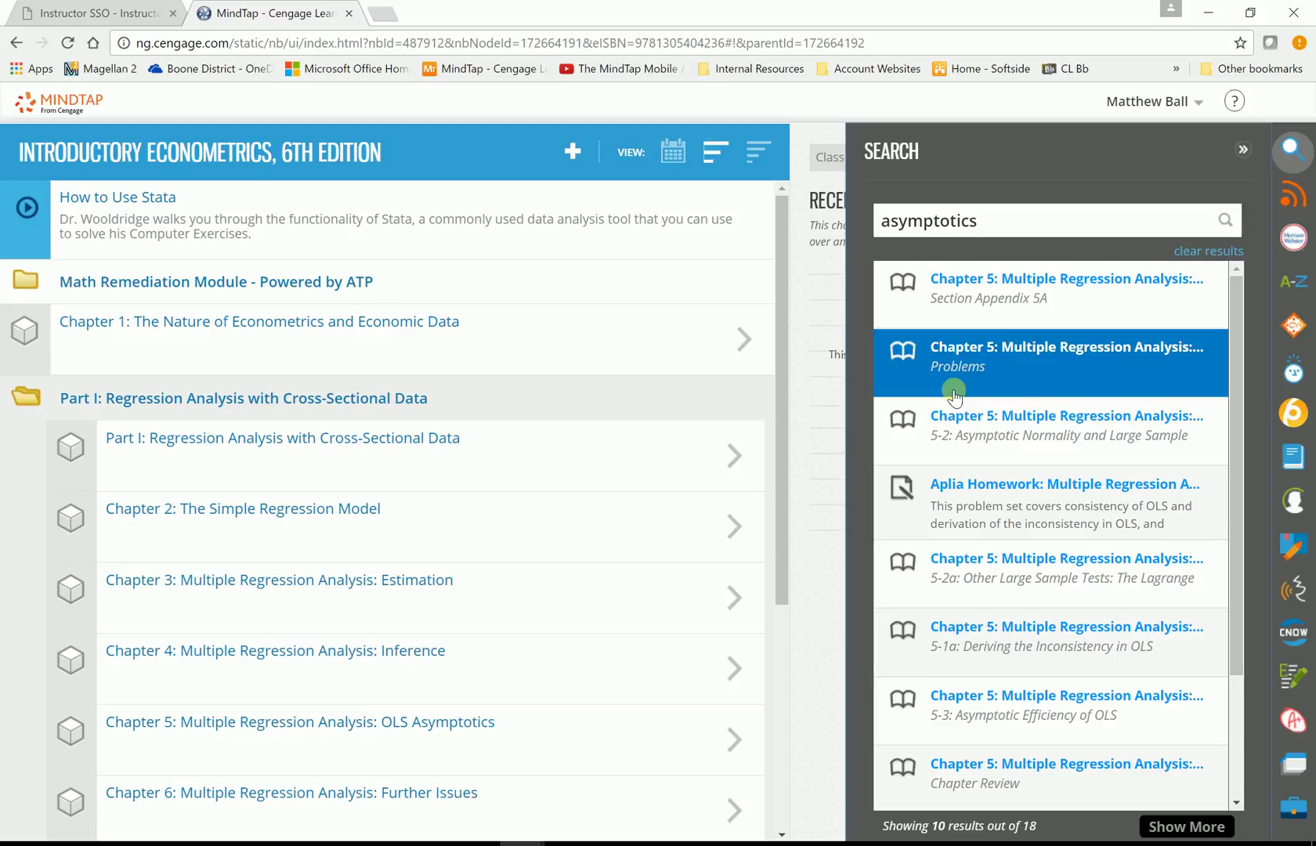
pyautogui.click(954, 291)
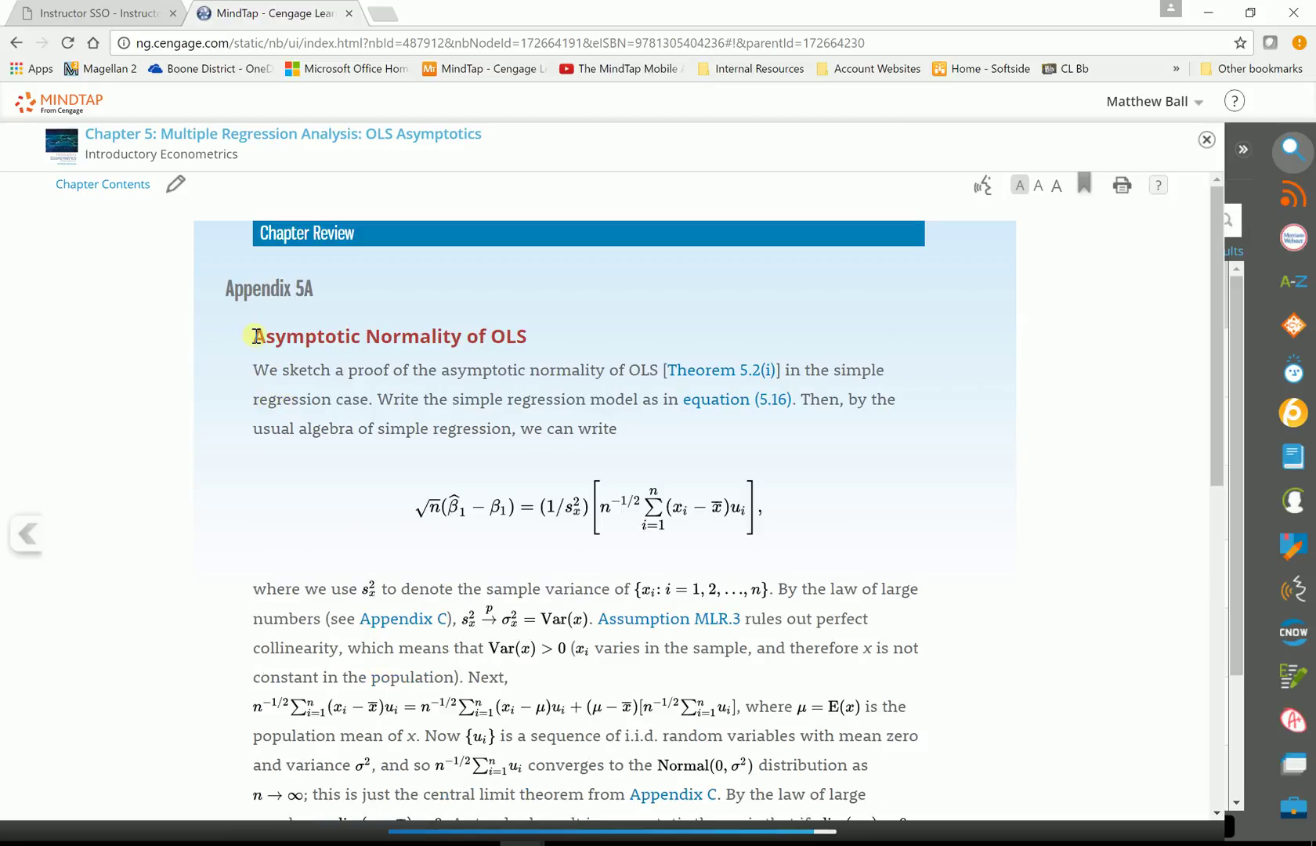
# Step: Select the Asymptotic Normality of OLS passage and start a new flashcard from it
pyautogui.moveTo(257, 336); pyautogui.dragTo(661, 431)
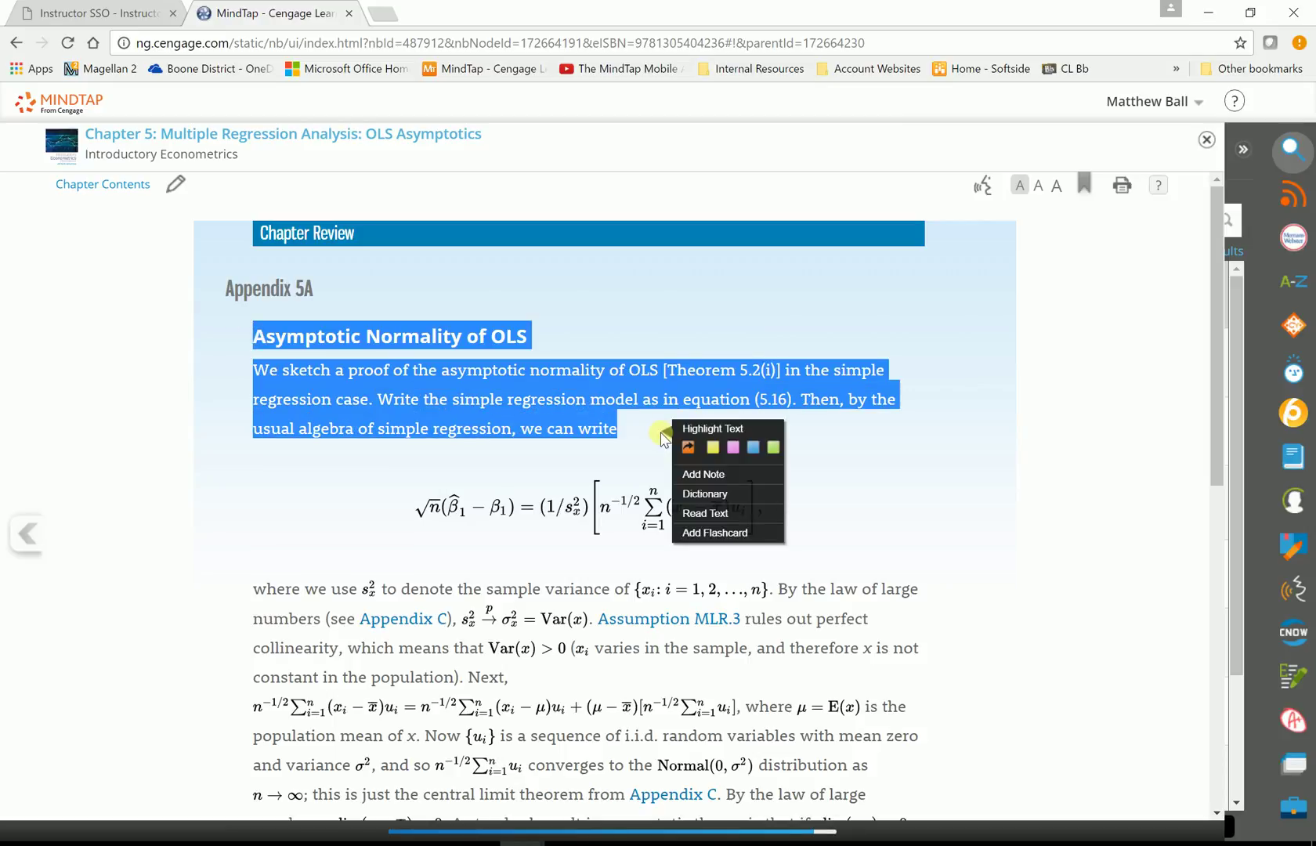
pyautogui.click(700, 538)
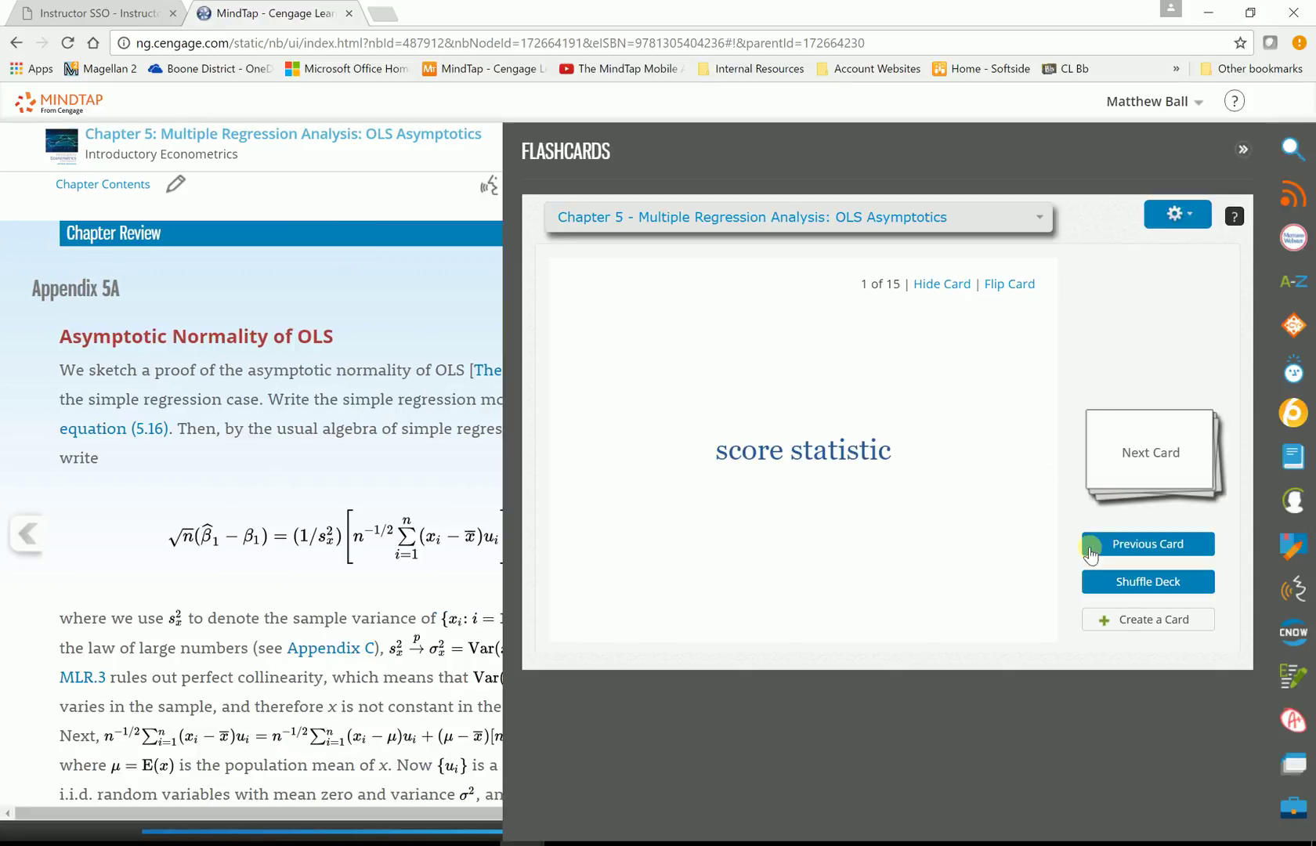
pyautogui.click(1131, 619)
pyautogui.click(720, 381)
pyautogui.hotkey('ctrl', 'v')
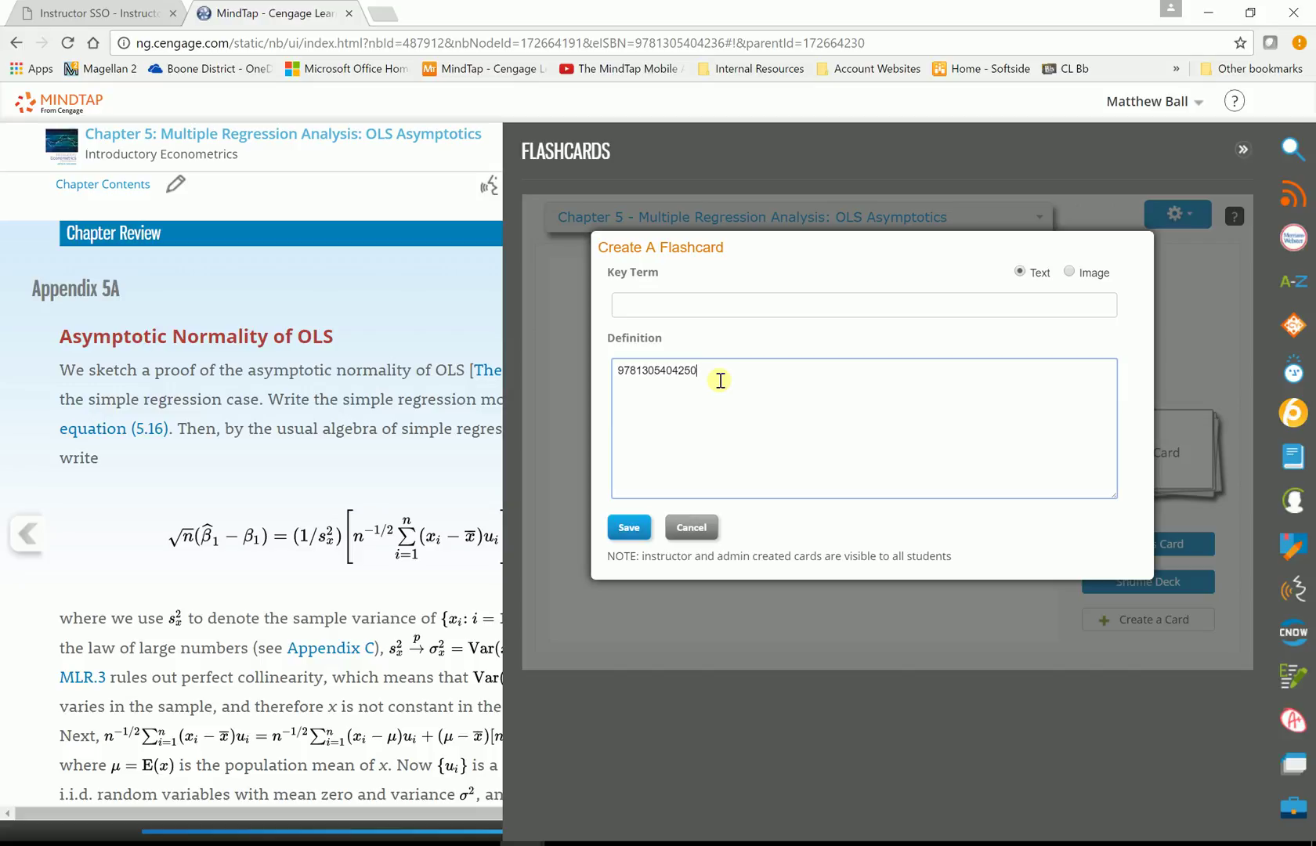
pyautogui.press('BackSpace')
pyautogui.press('BackSpace')
pyautogui.press('BackSpace')
pyautogui.press('BackSpace')
pyautogui.press('BackSpace')
pyautogui.press('BackSpace')
pyautogui.press('BackSpace')
pyautogui.press('BackSpace')
pyautogui.press('BackSpace')
pyautogui.press('BackSpace')
pyautogui.press('BackSpace')
pyautogui.press('BackSpace')
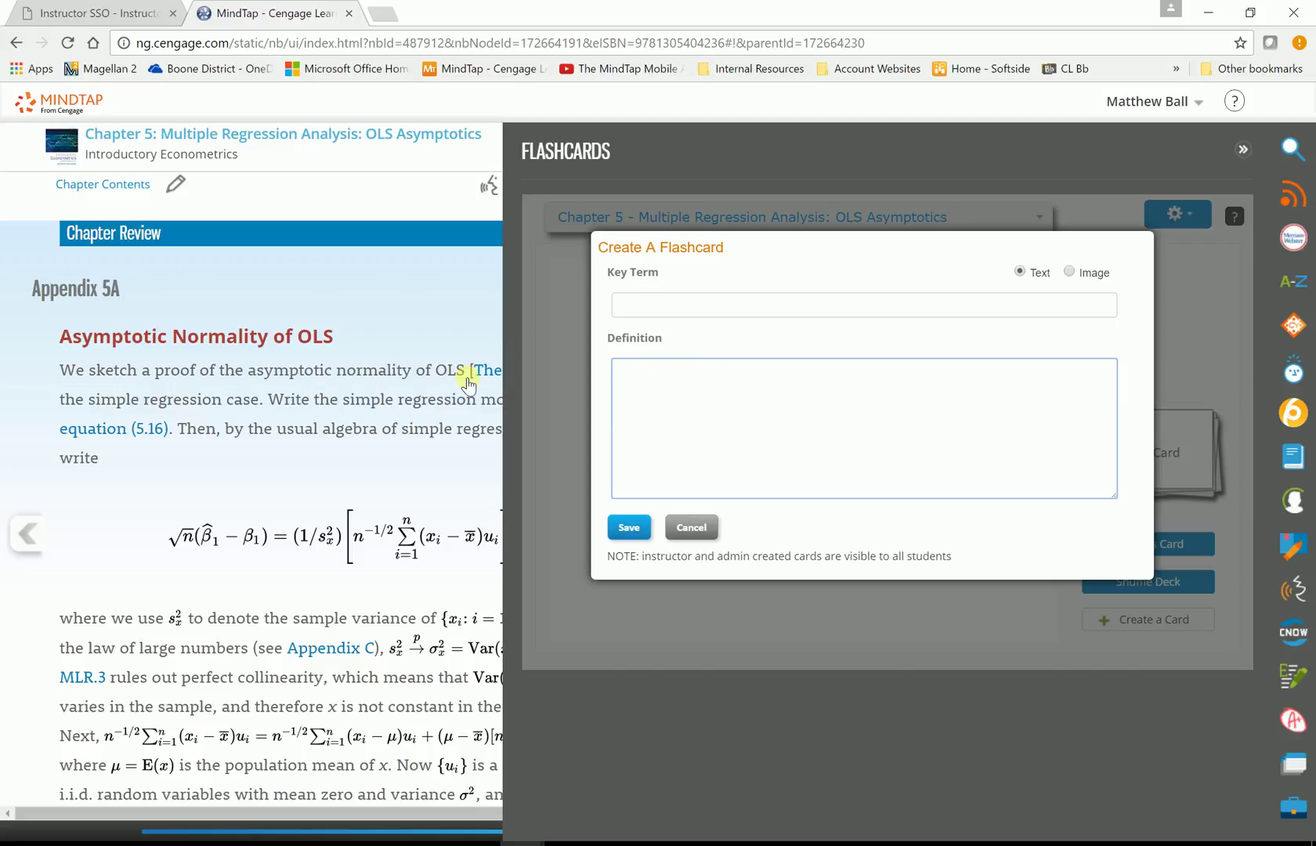
# Step: Paste the Appendix 5A passage as the card's definition and begin the key term 'Asym'
pyautogui.click(284, 362)
pyautogui.moveTo(57, 331); pyautogui.dragTo(176, 451)
pyautogui.hotkey('ctrl', 'c')
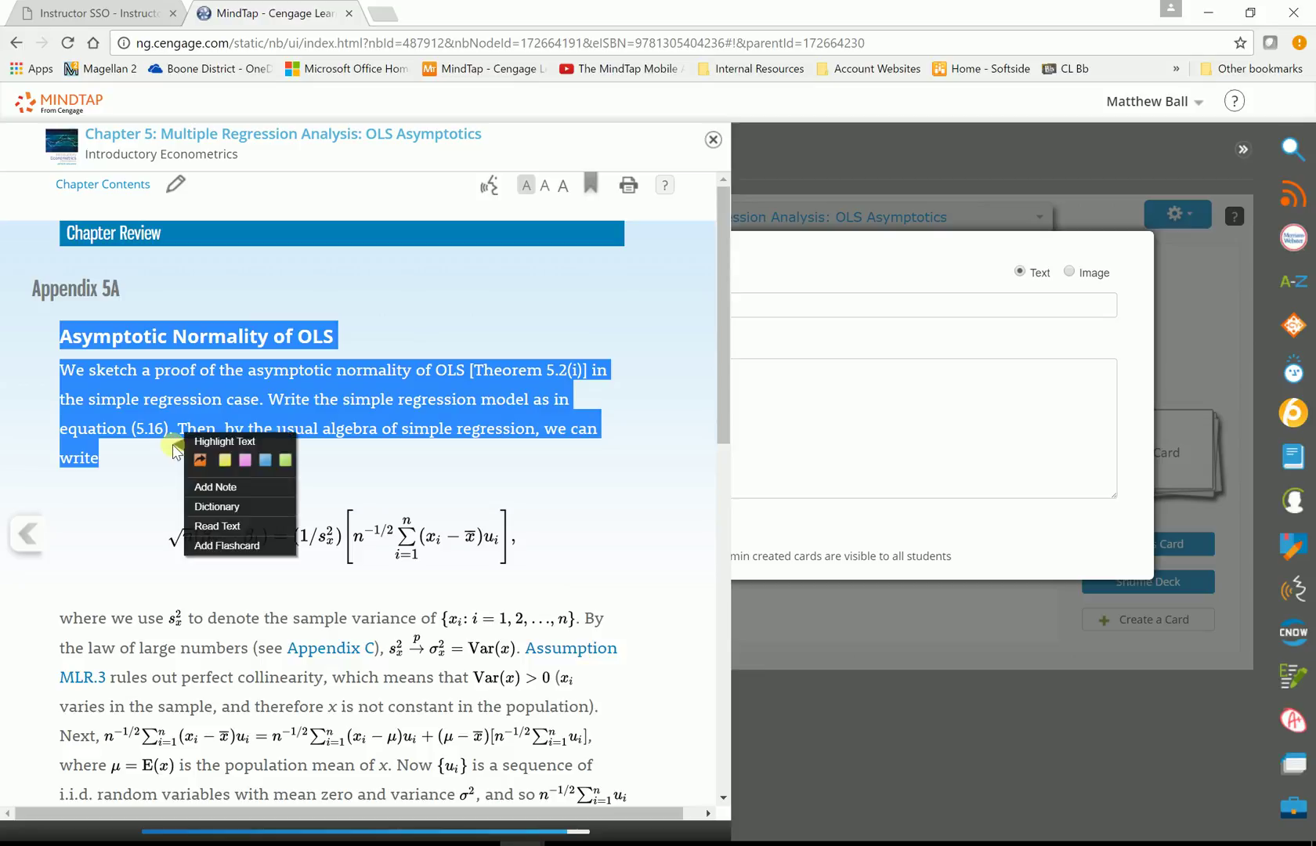
pyautogui.click(787, 402)
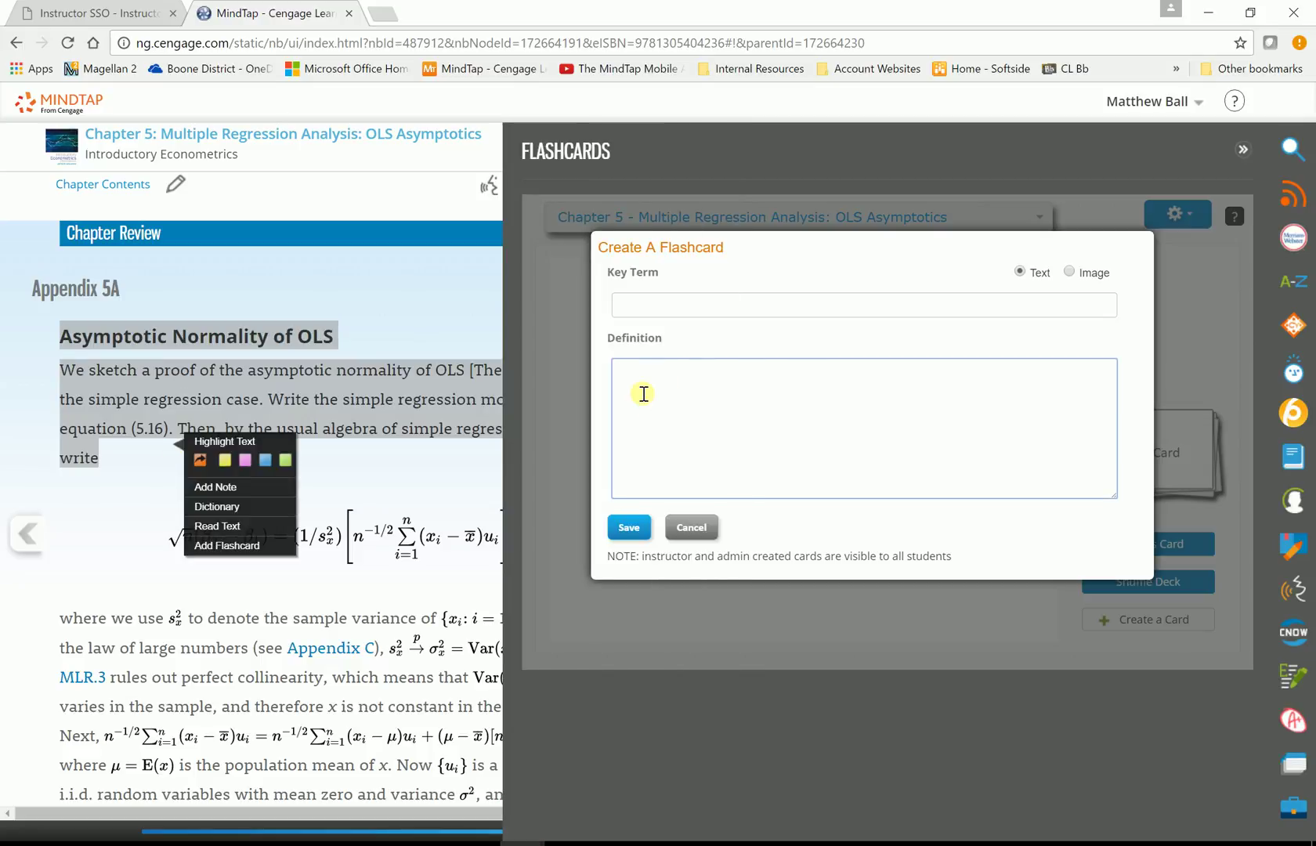
pyautogui.hotkey('ctrl', 'v')
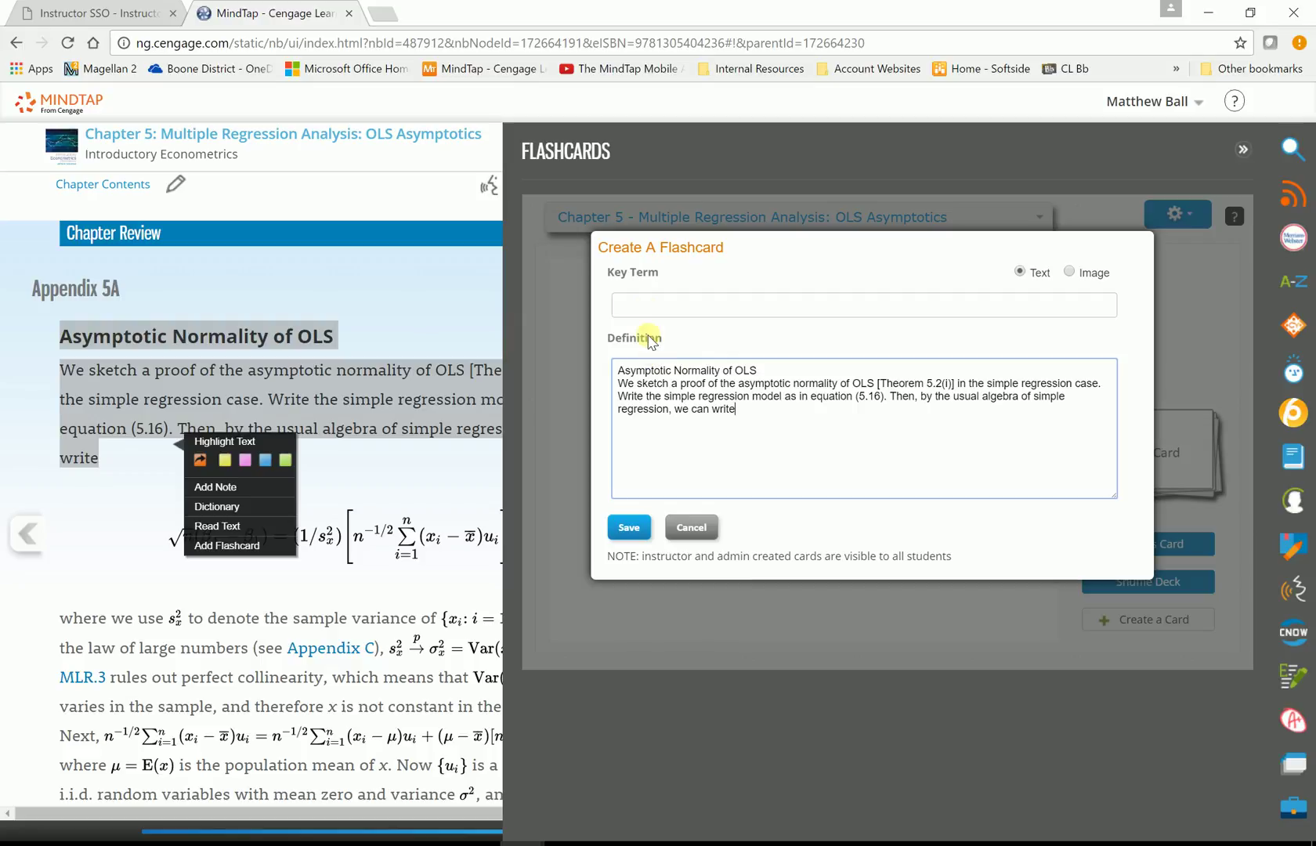
pyautogui.click(647, 306)
pyautogui.write('Asympot')
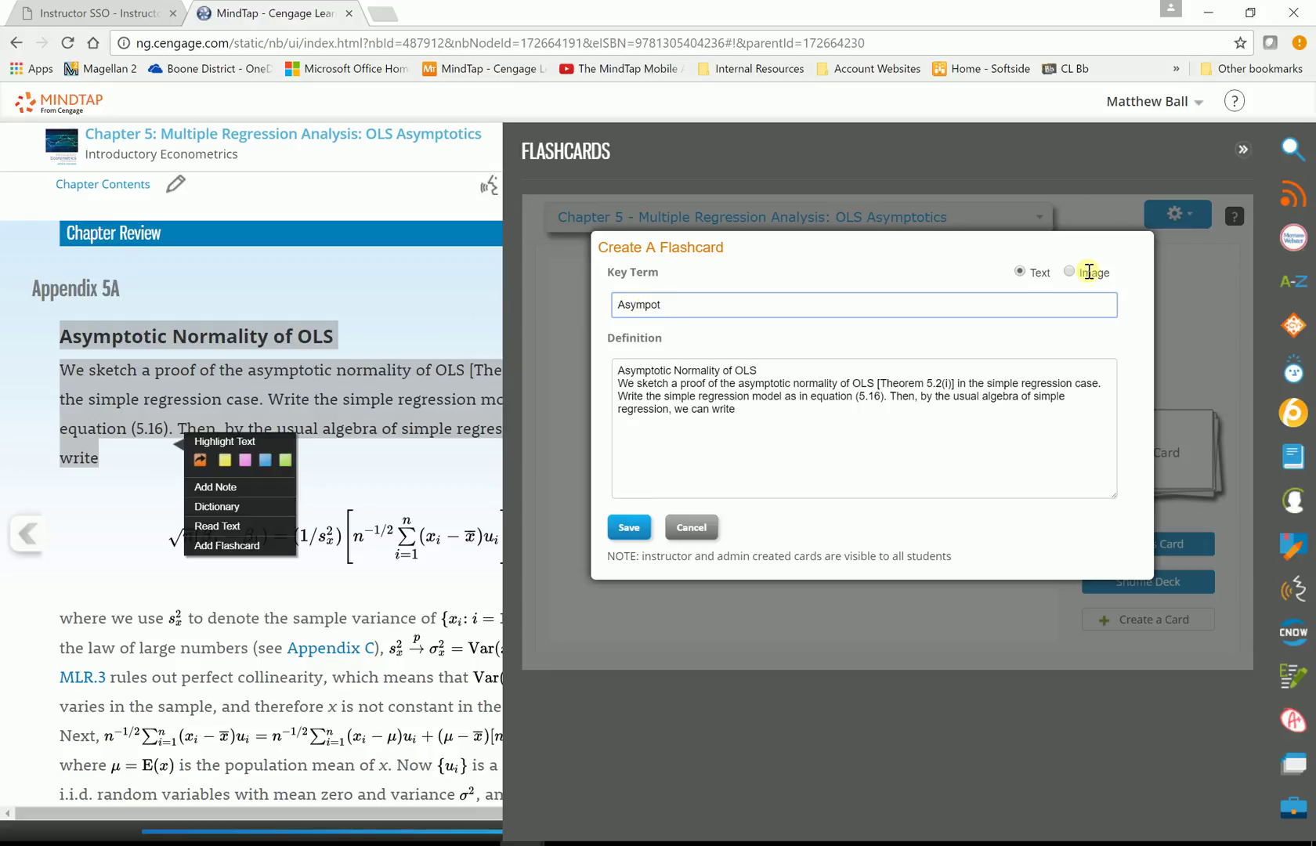
# Step: Discard the unfinished flashcard, browse the chapter decks, and close the Flashcards and Search panels
pyautogui.click(695, 528)
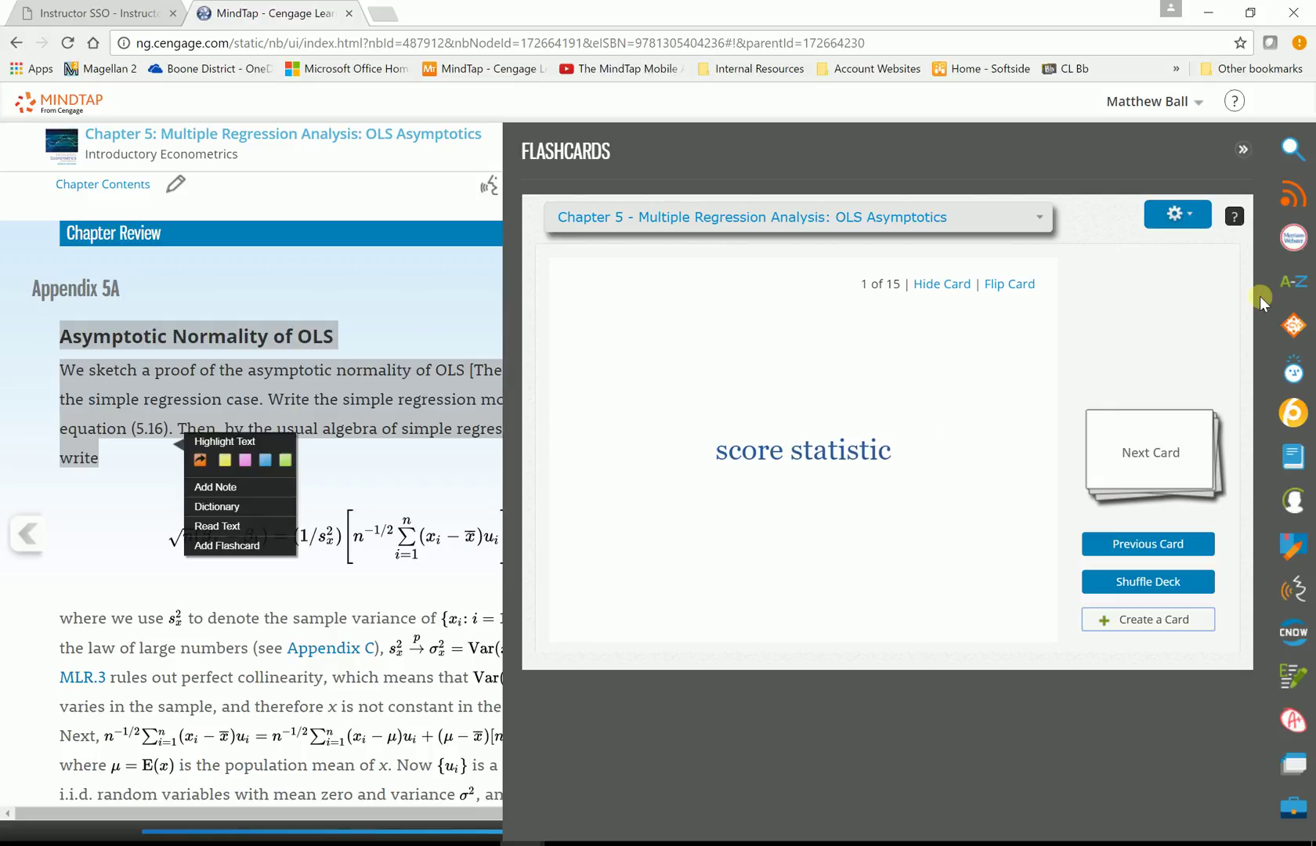
pyautogui.click(1009, 234)
pyautogui.moveTo(1046, 255); pyautogui.dragTo(1049, 336)
pyautogui.click(1242, 152)
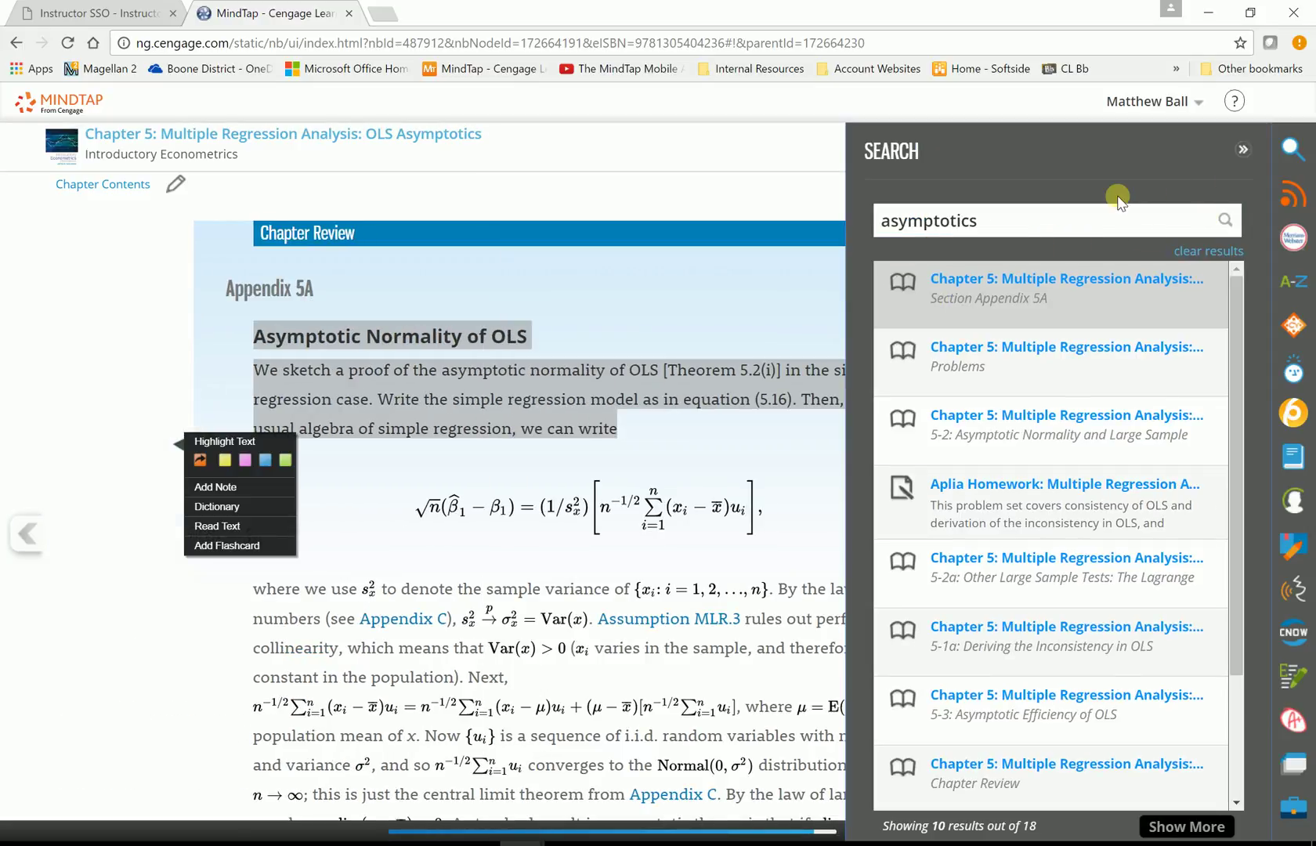
pyautogui.click(1243, 149)
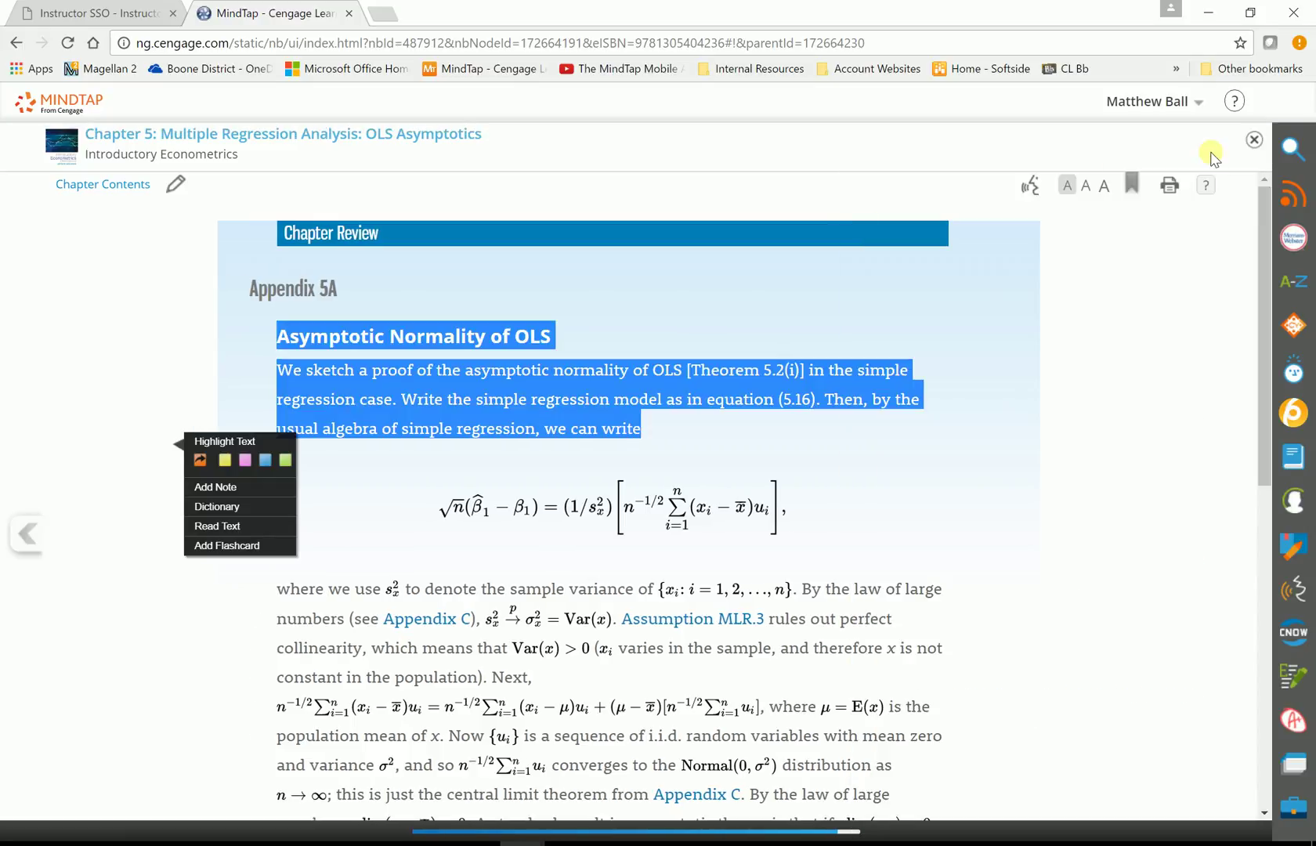
pyautogui.click(742, 530)
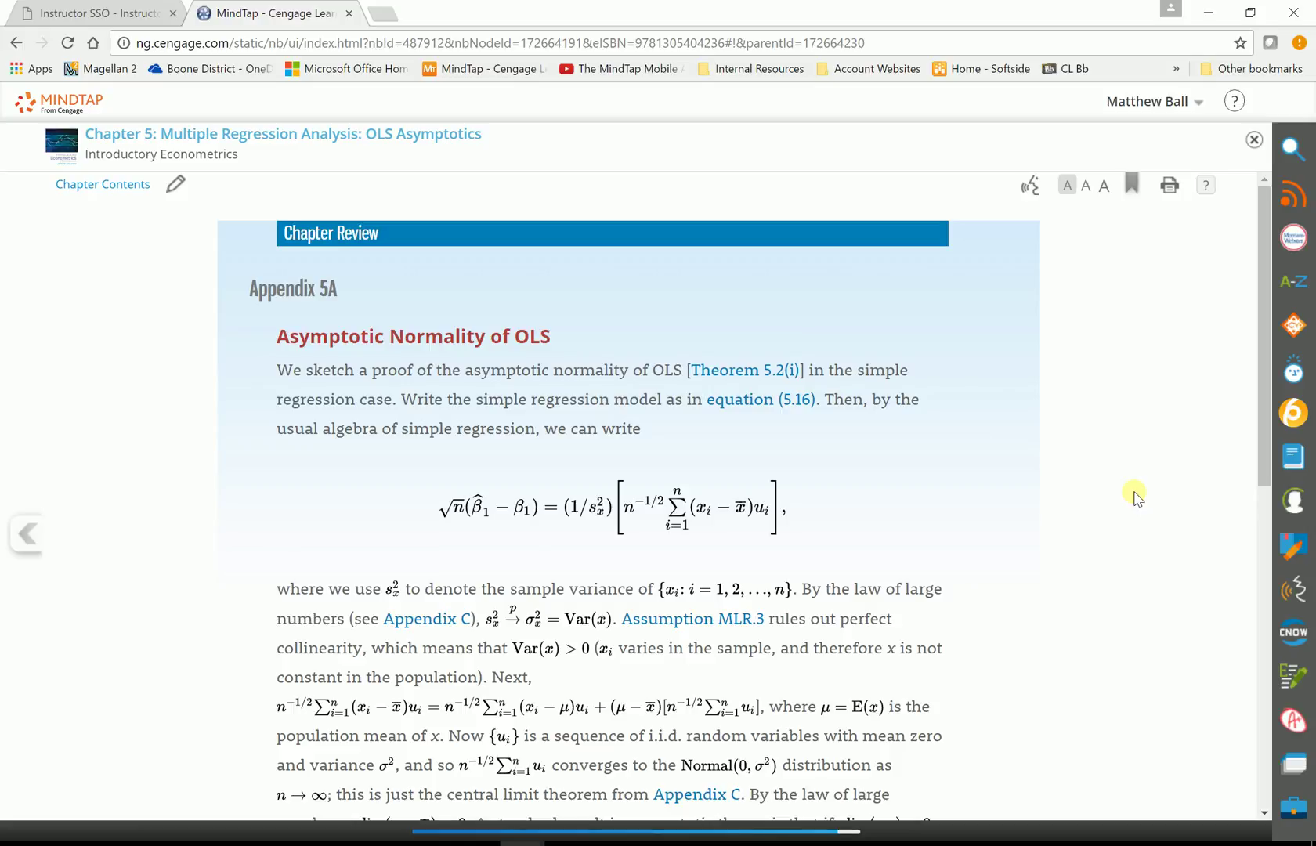
# Step: Try larger and smaller text sizes and 150%/110% zoom, then close the chapter reading
pyautogui.click(1104, 186)
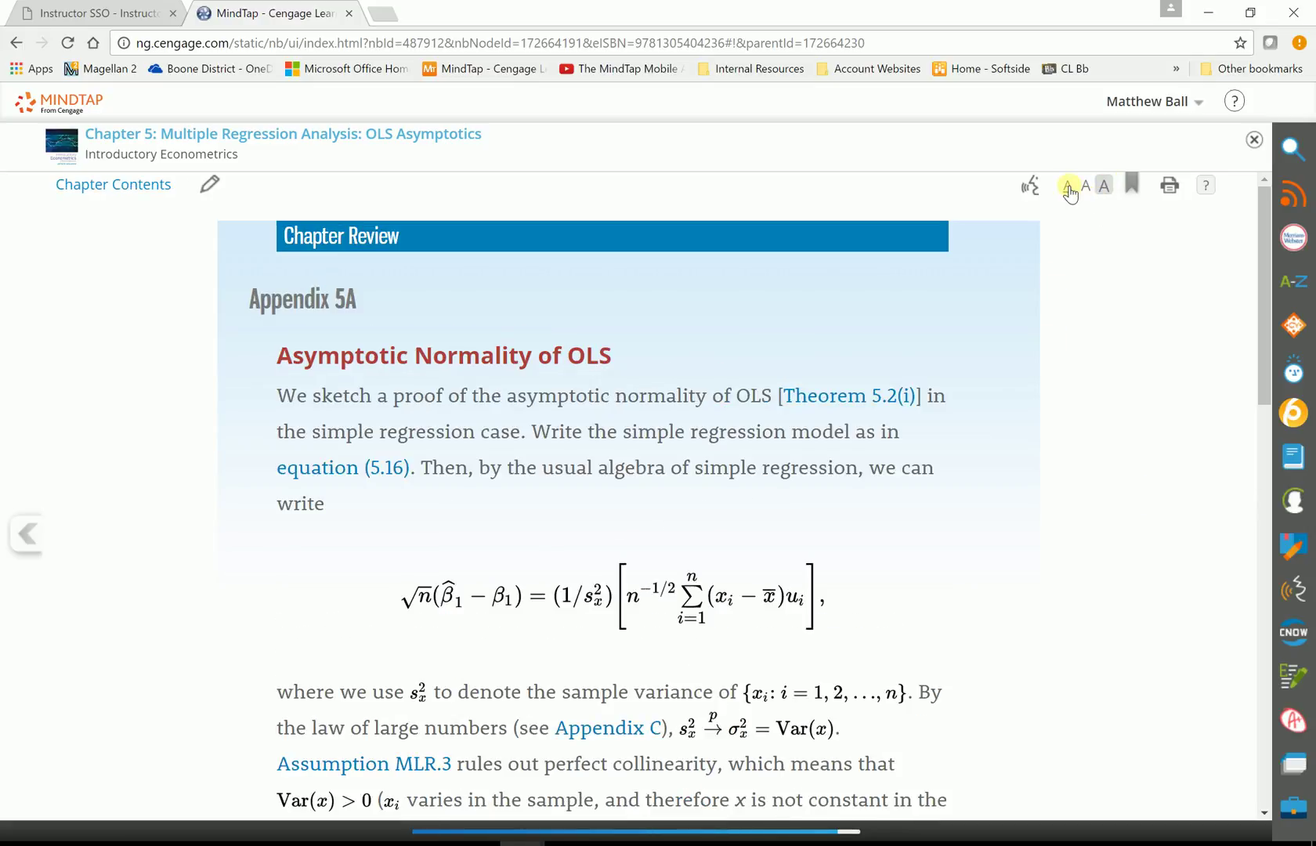
pyautogui.click(1069, 186)
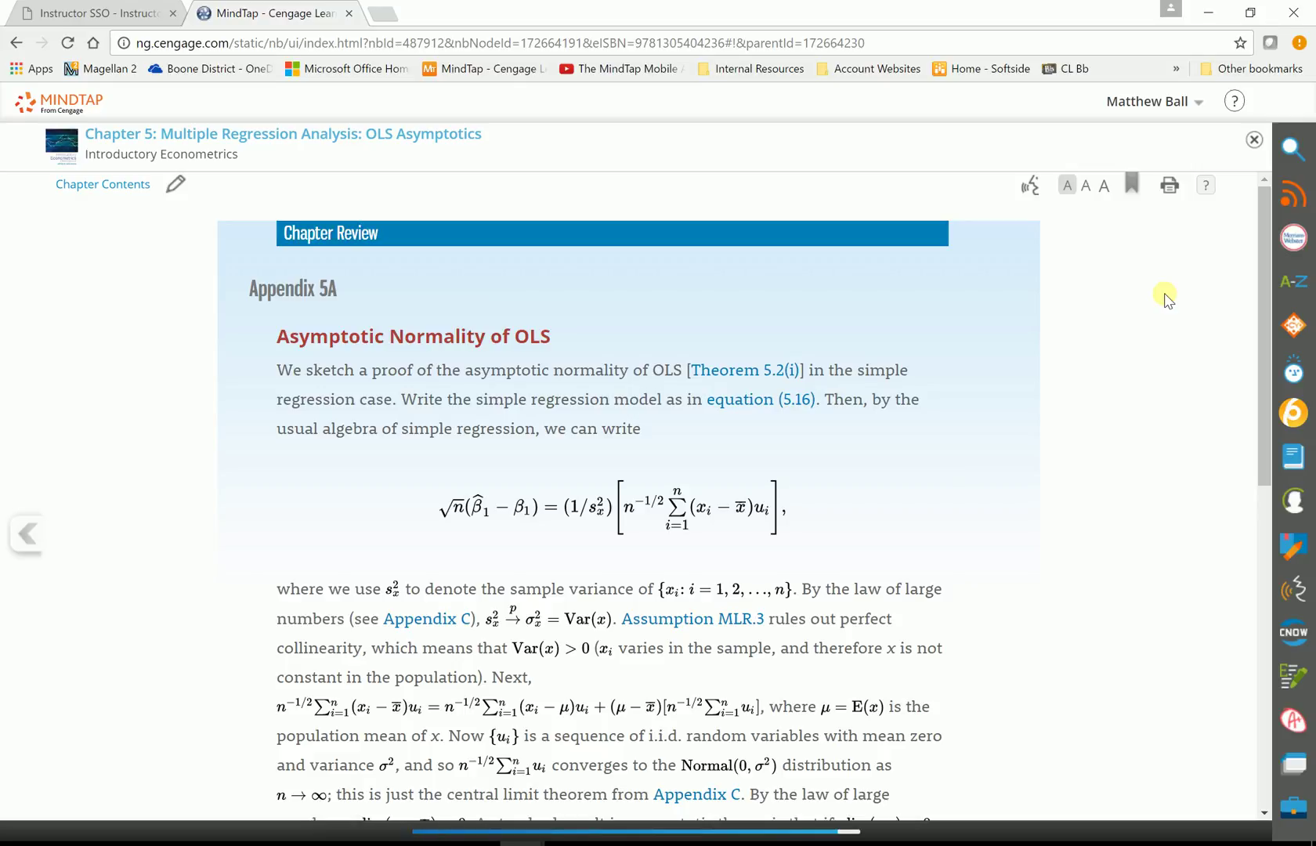
pyautogui.hotkey('ctrl', '+')
pyautogui.hotkey('ctrl', '+')
pyautogui.hotkey('ctrl', '+')
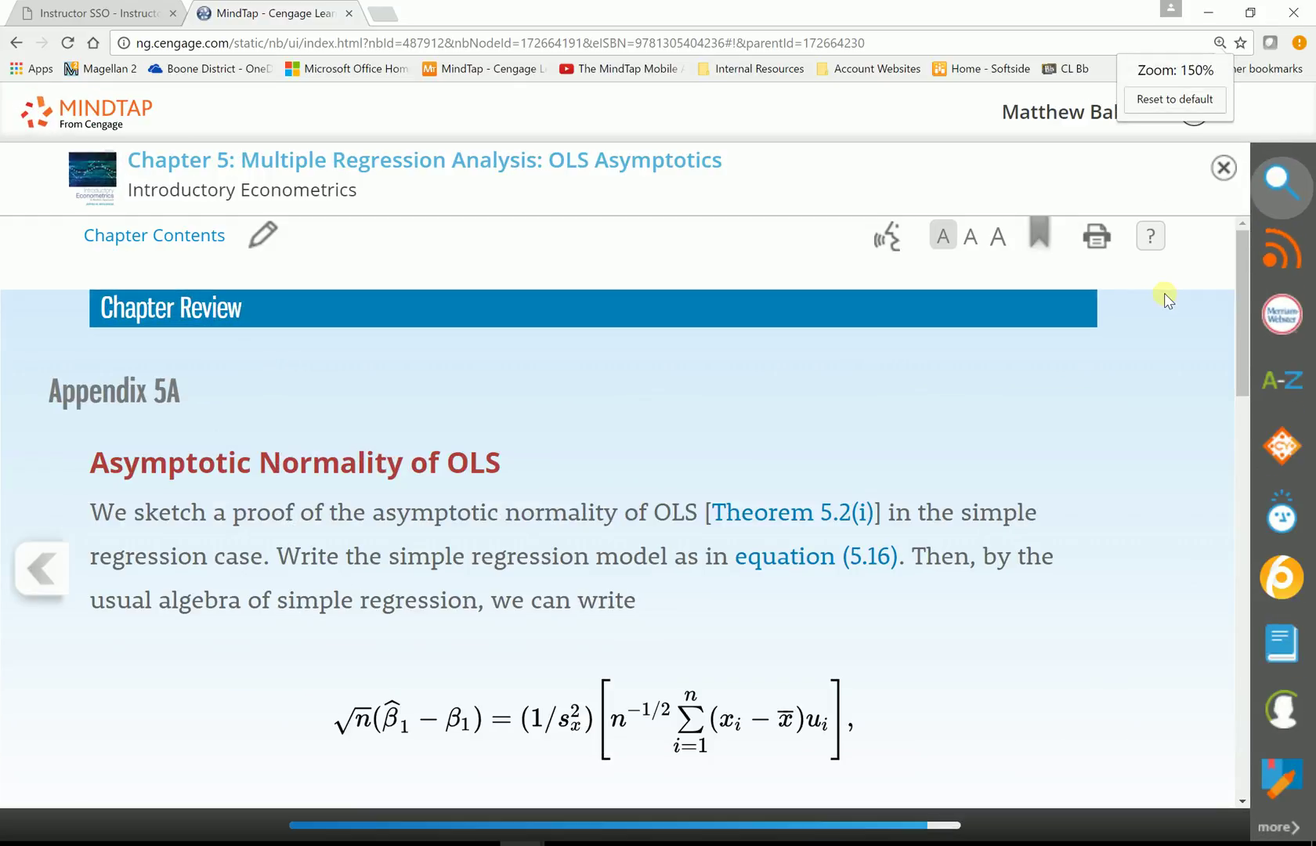
pyautogui.hotkey('ctrl', '-')
pyautogui.hotkey('ctrl', '-')
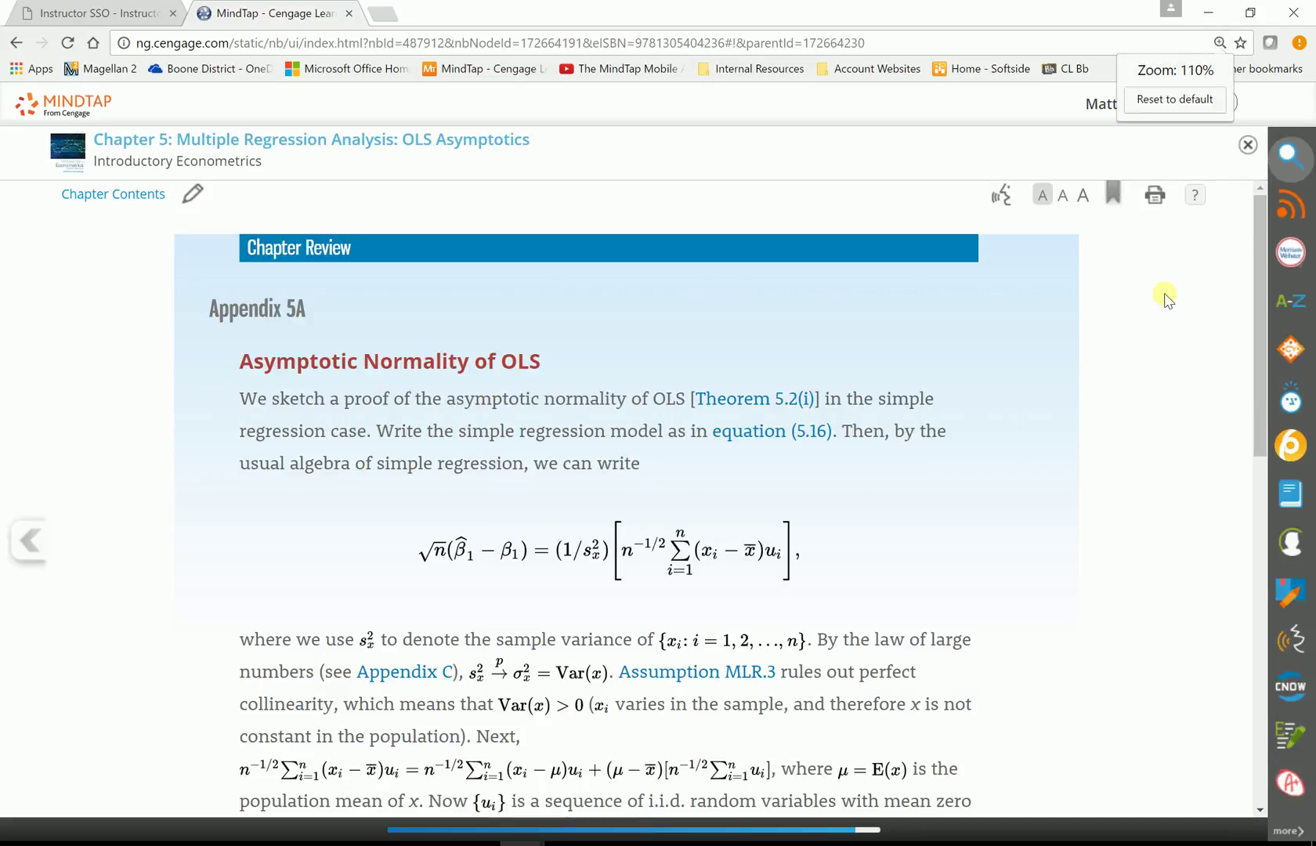
pyautogui.click(1248, 147)
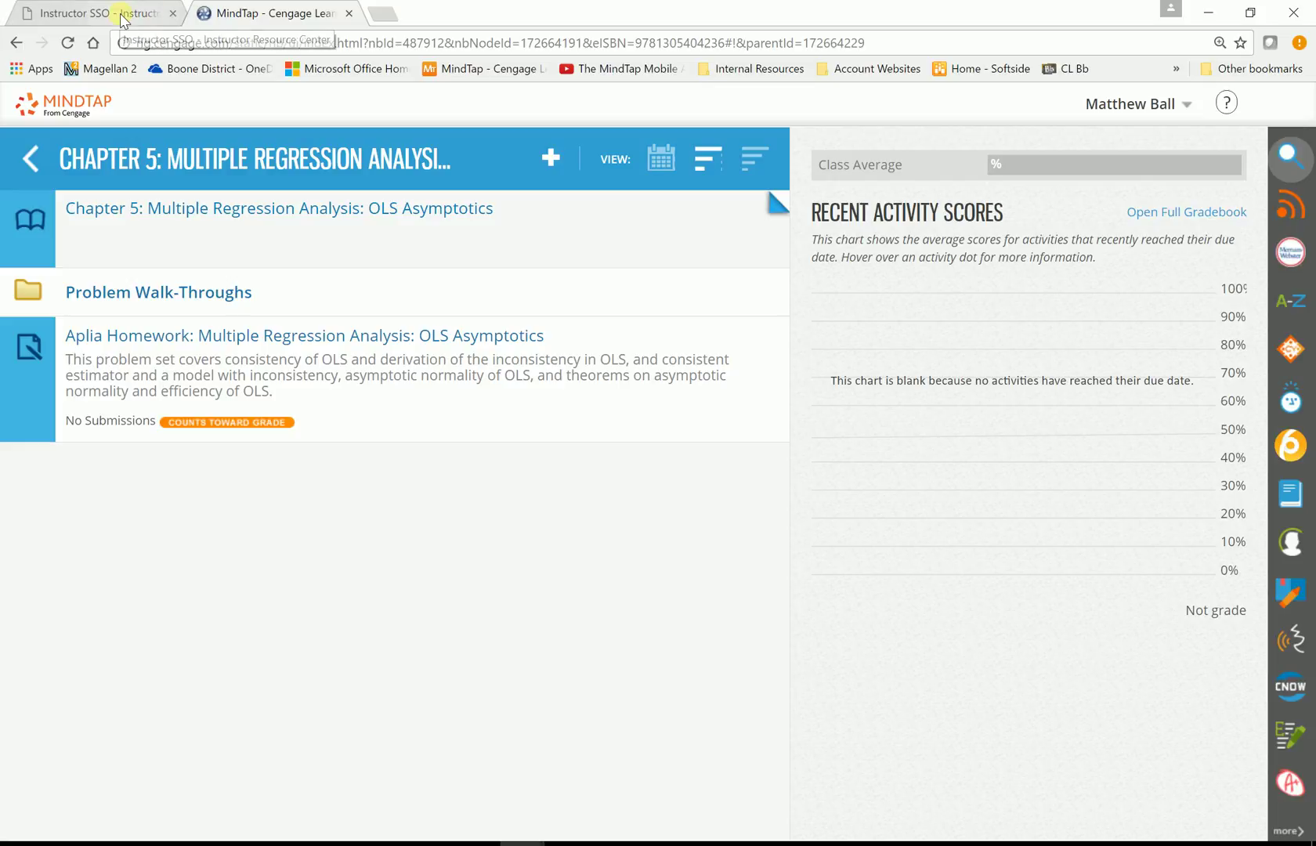
# Step: Go to cengage.com/services in a new browser tab
pyautogui.click(381, 14)
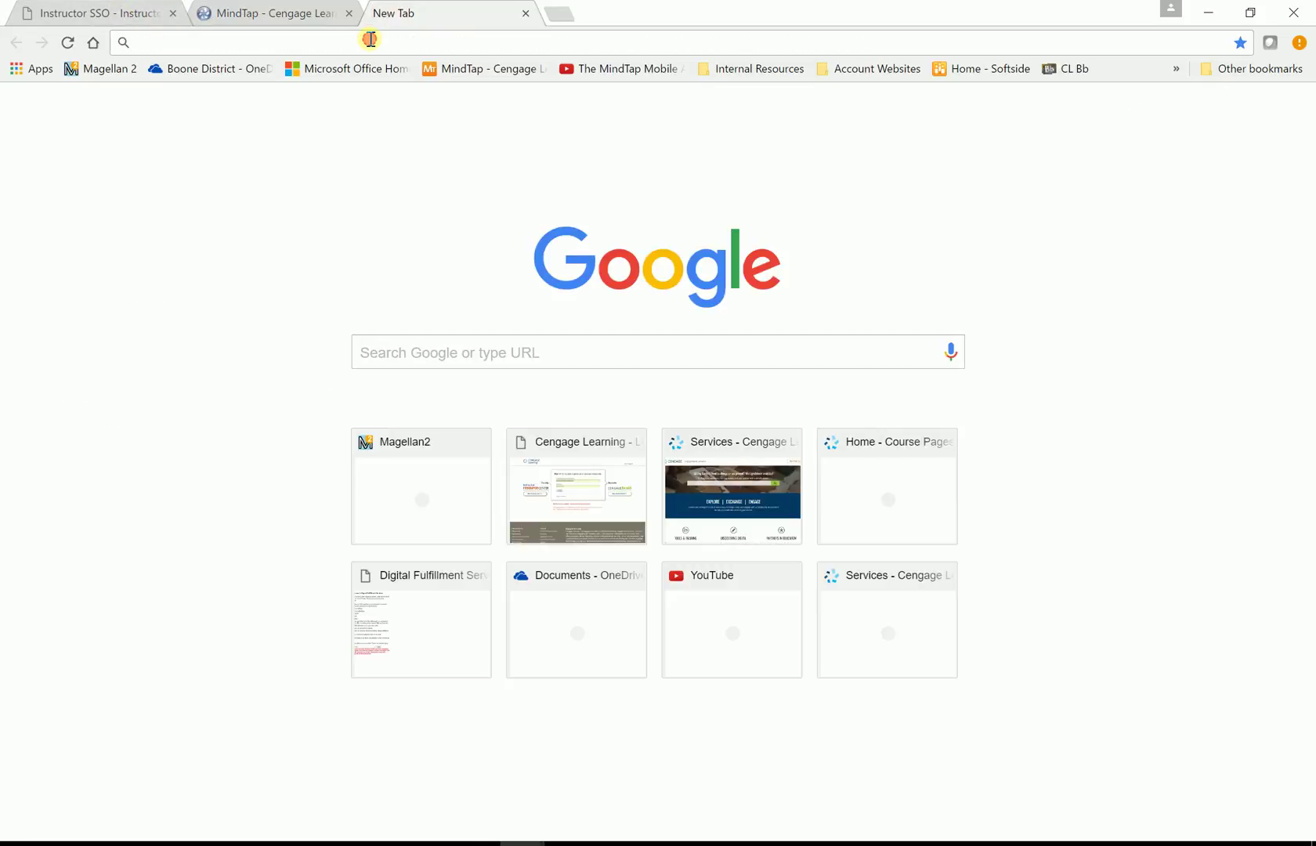
pyautogui.write('c')
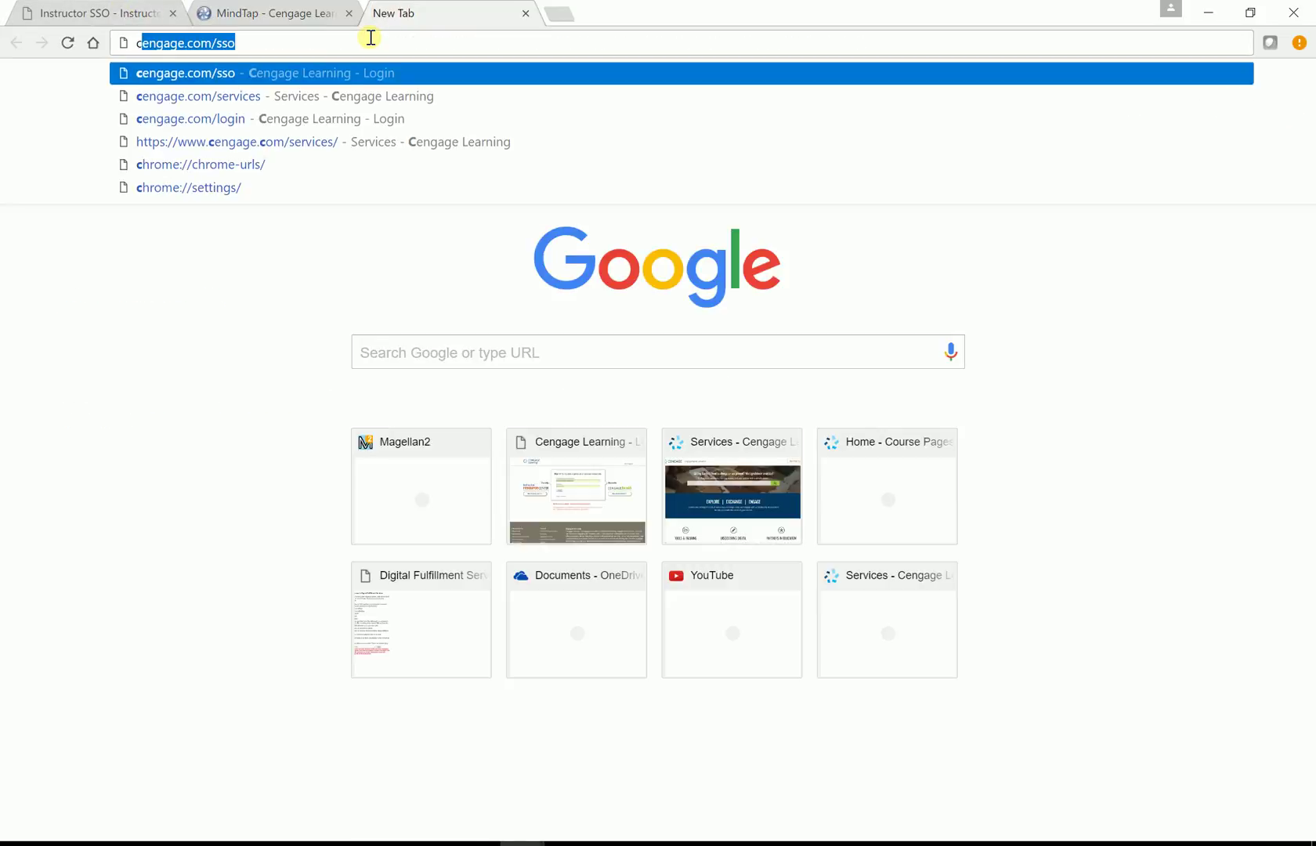
pyautogui.write('engage.co')
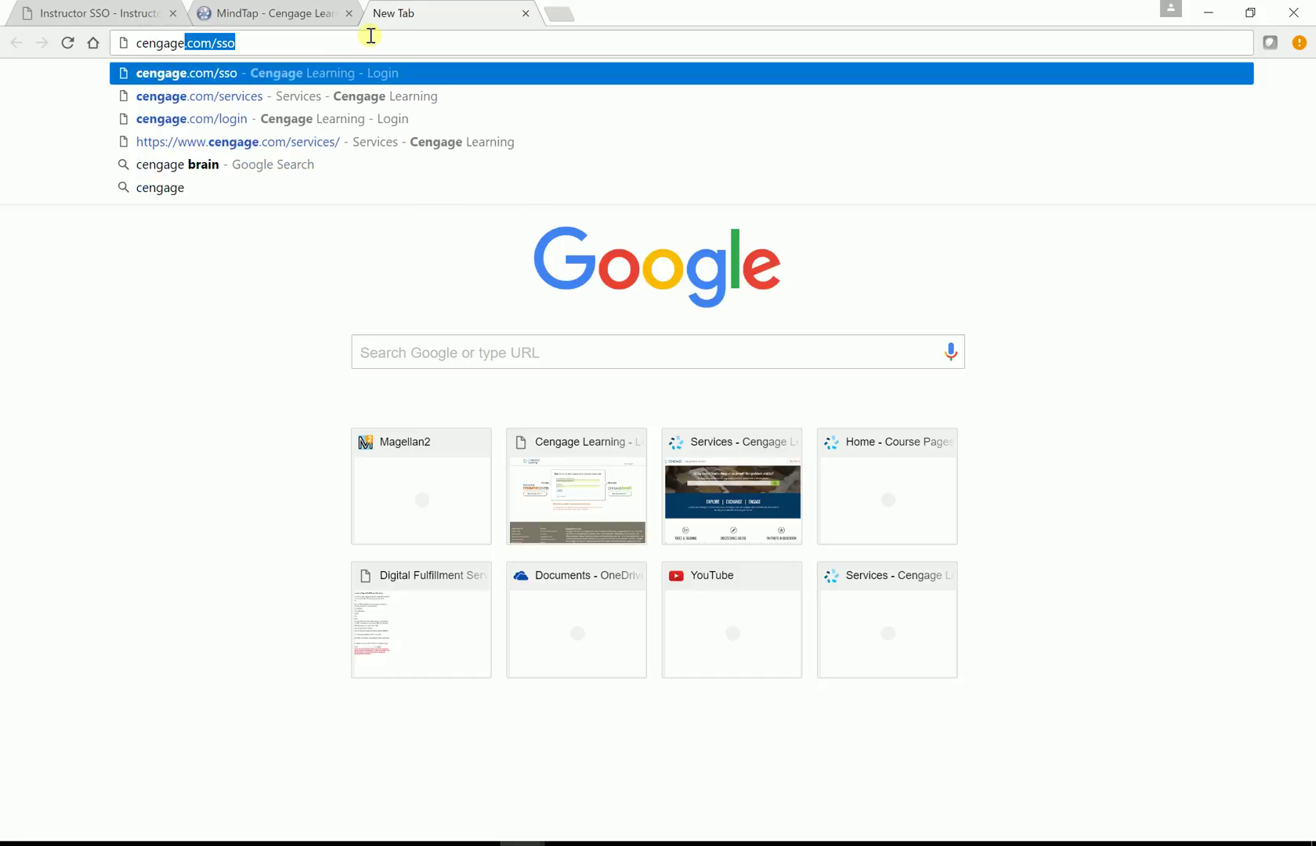
pyautogui.write('m/se')
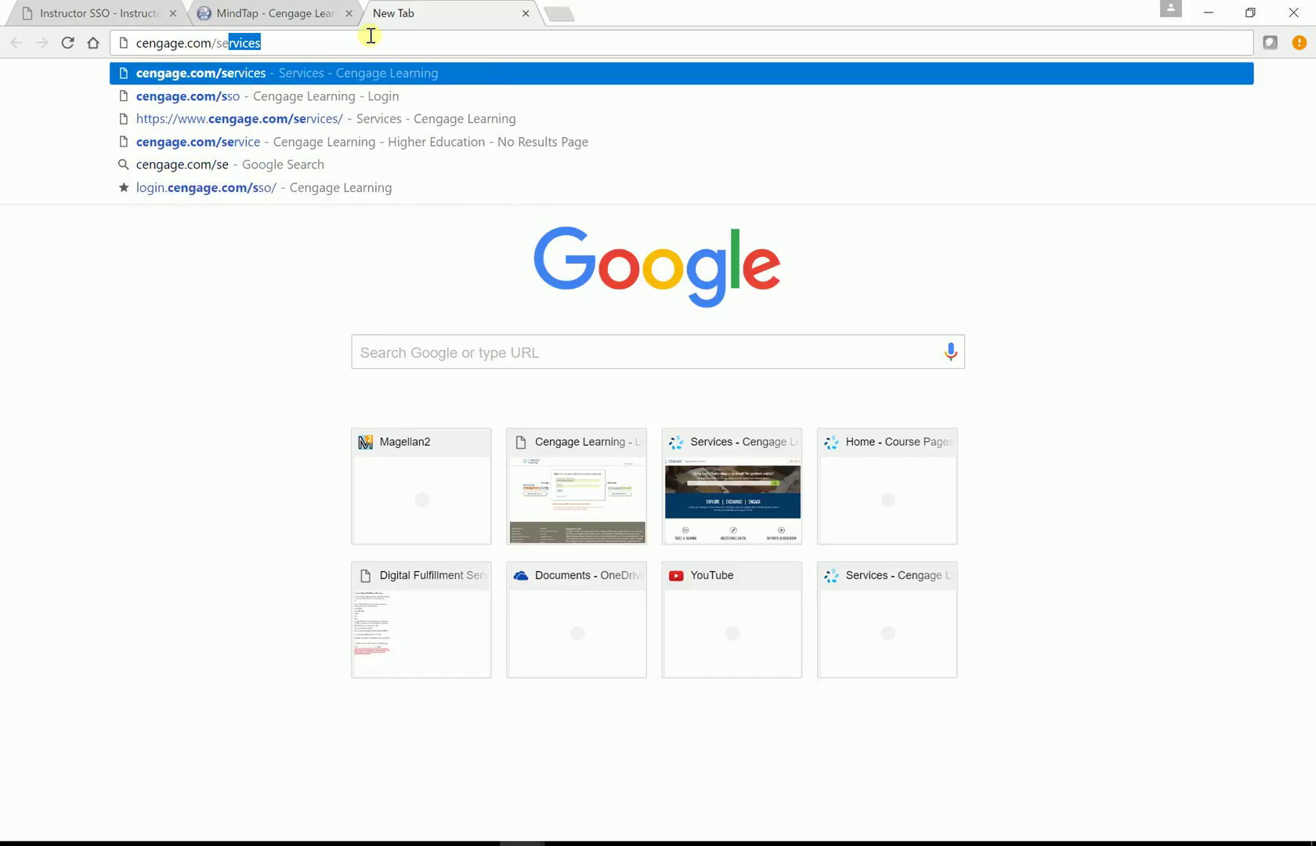
pyautogui.write('rvice')
pyautogui.press('BackSpace')
pyautogui.write('ices')
pyautogui.press('Escape')
pyautogui.press('Return')
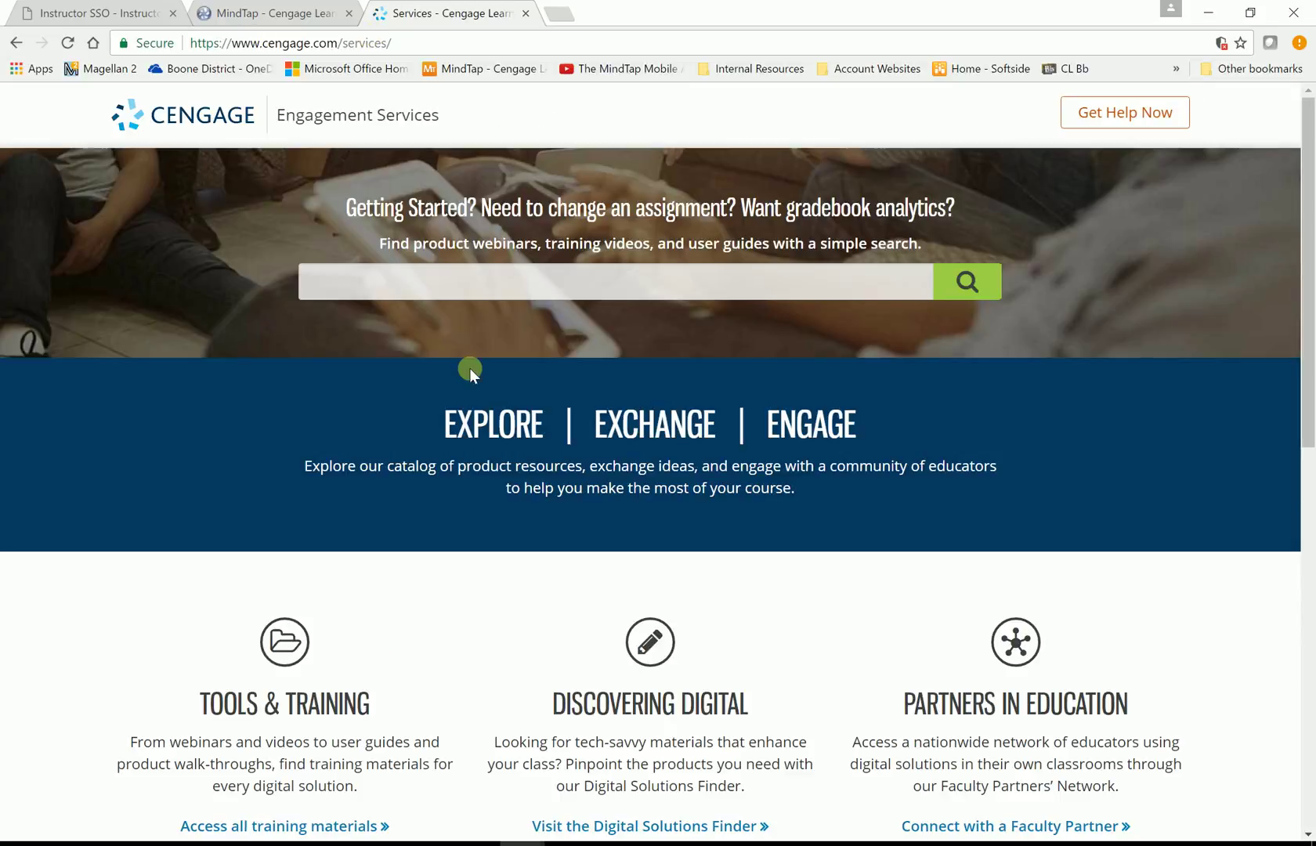
# Step: Scroll through the MindTap: General user guides, self-training videos and training webinars
pyautogui.scroll(-6, 465, 382)
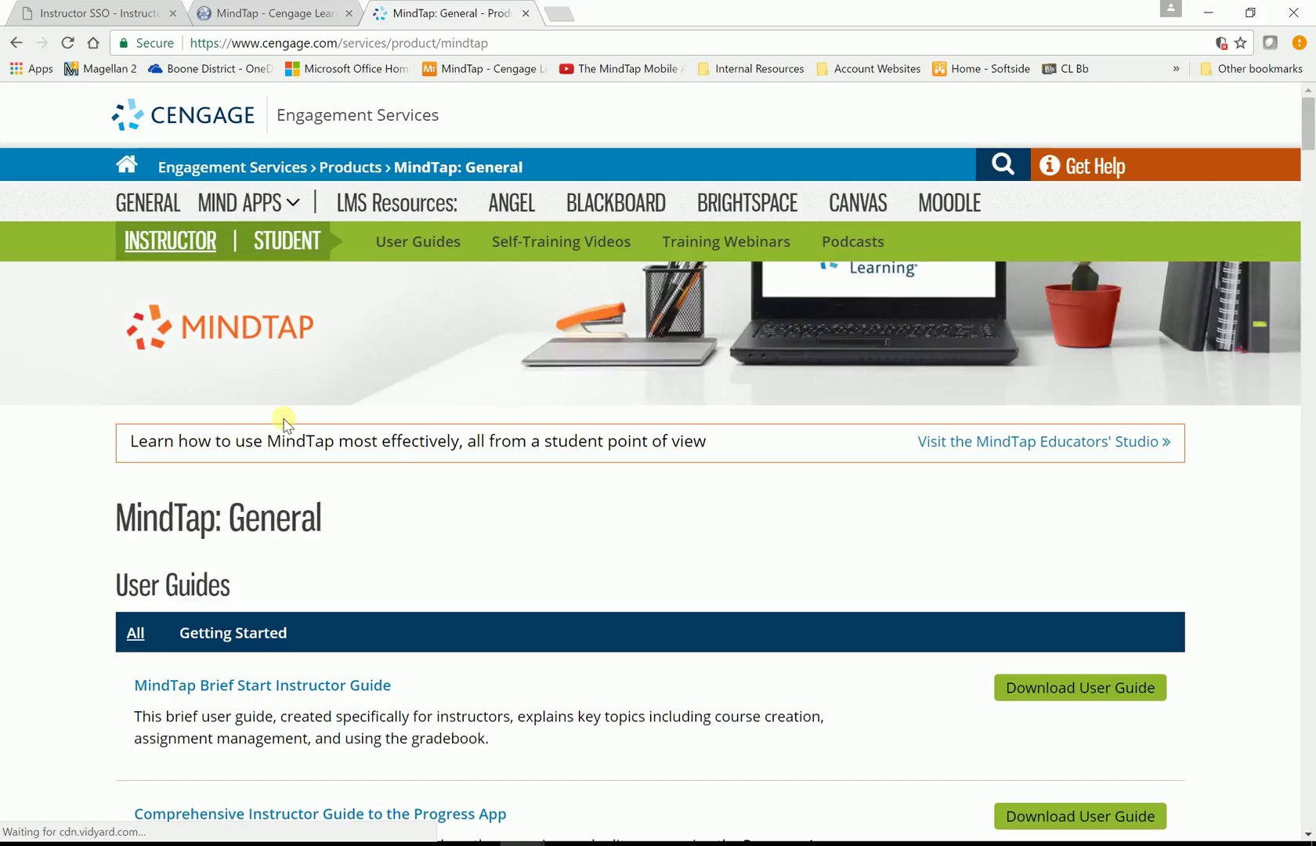
pyautogui.scroll(-3, 567, 579)
pyautogui.scroll(-1, 566, 579)
pyautogui.scroll(5, 565, 579)
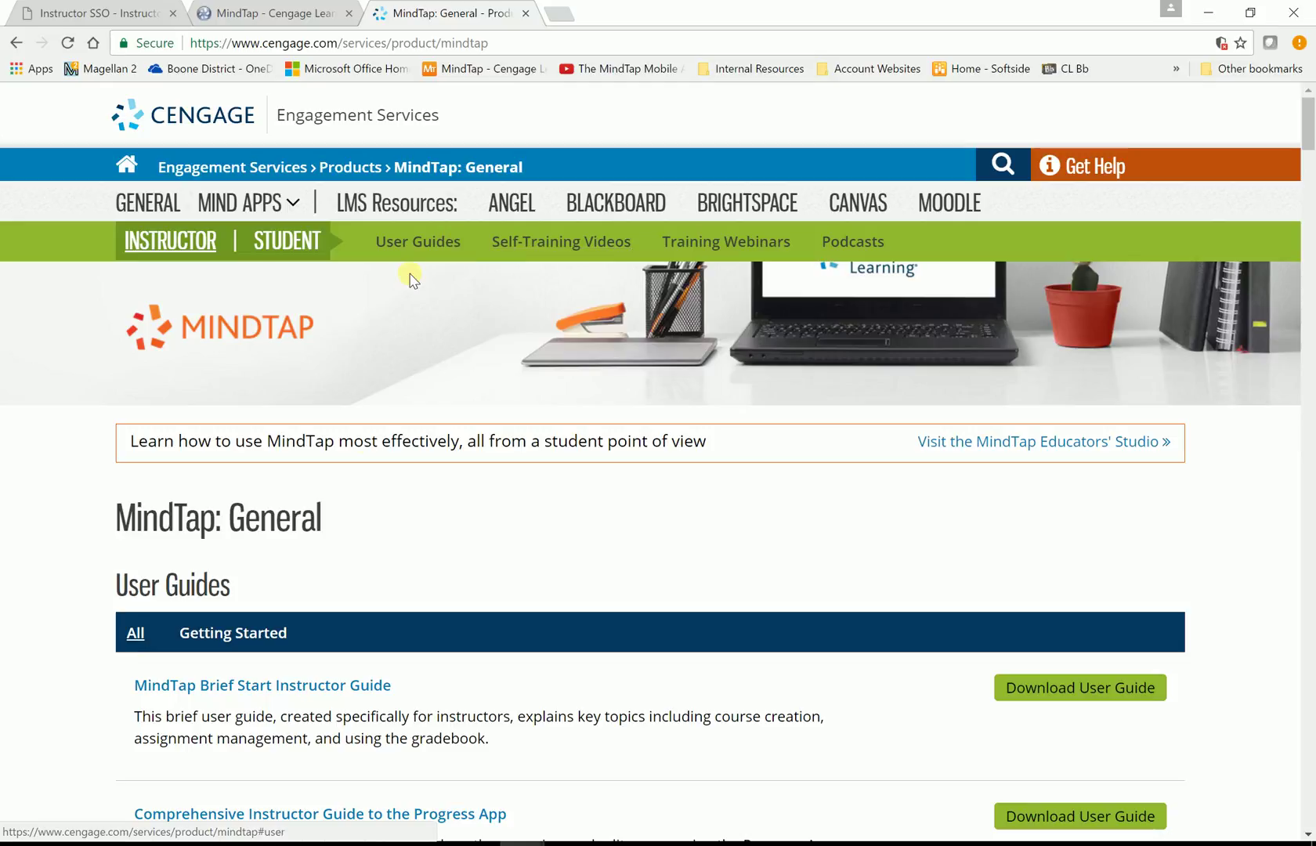
pyautogui.scroll(-1, 408, 538)
pyautogui.scroll(-5, 408, 538)
pyautogui.scroll(-9, 408, 537)
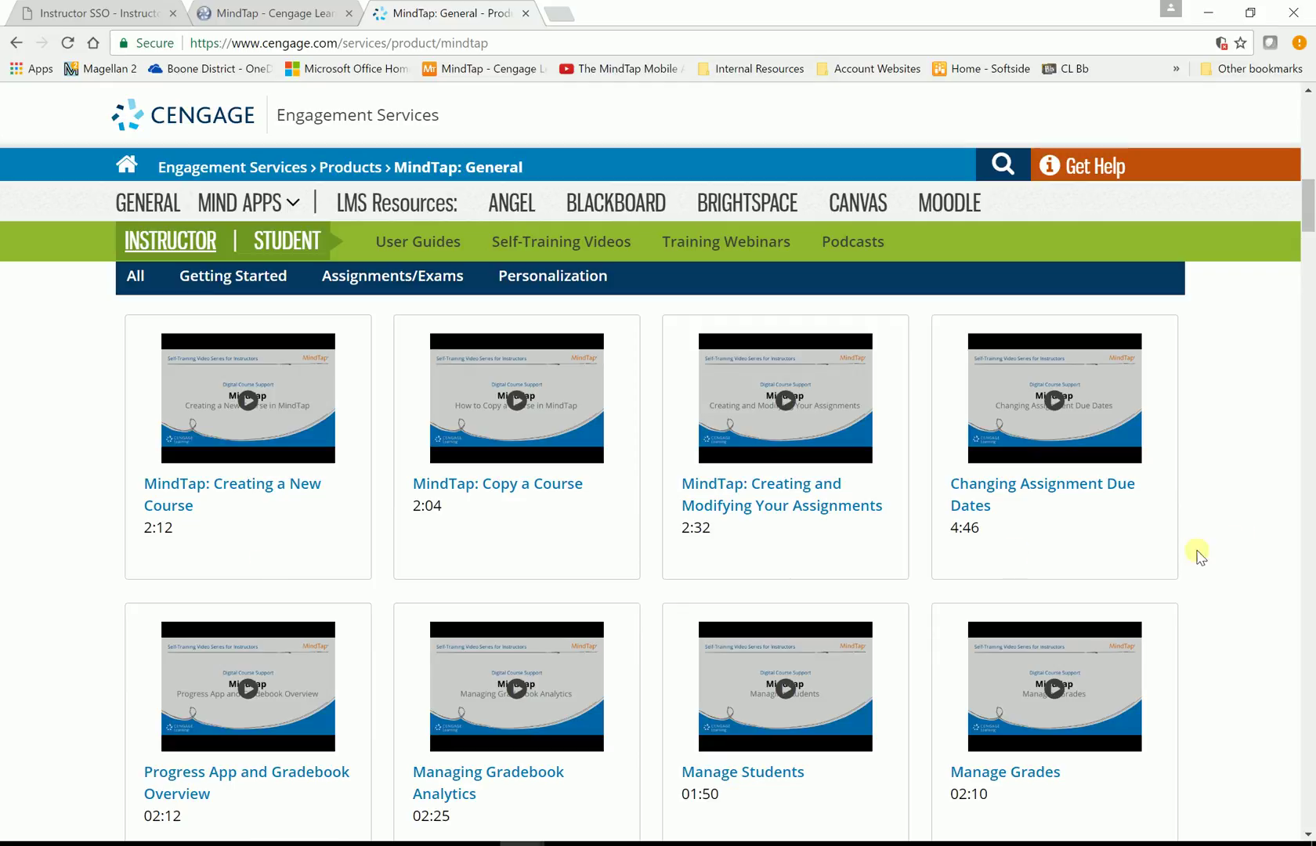
pyautogui.scroll(-8, 1277, 554)
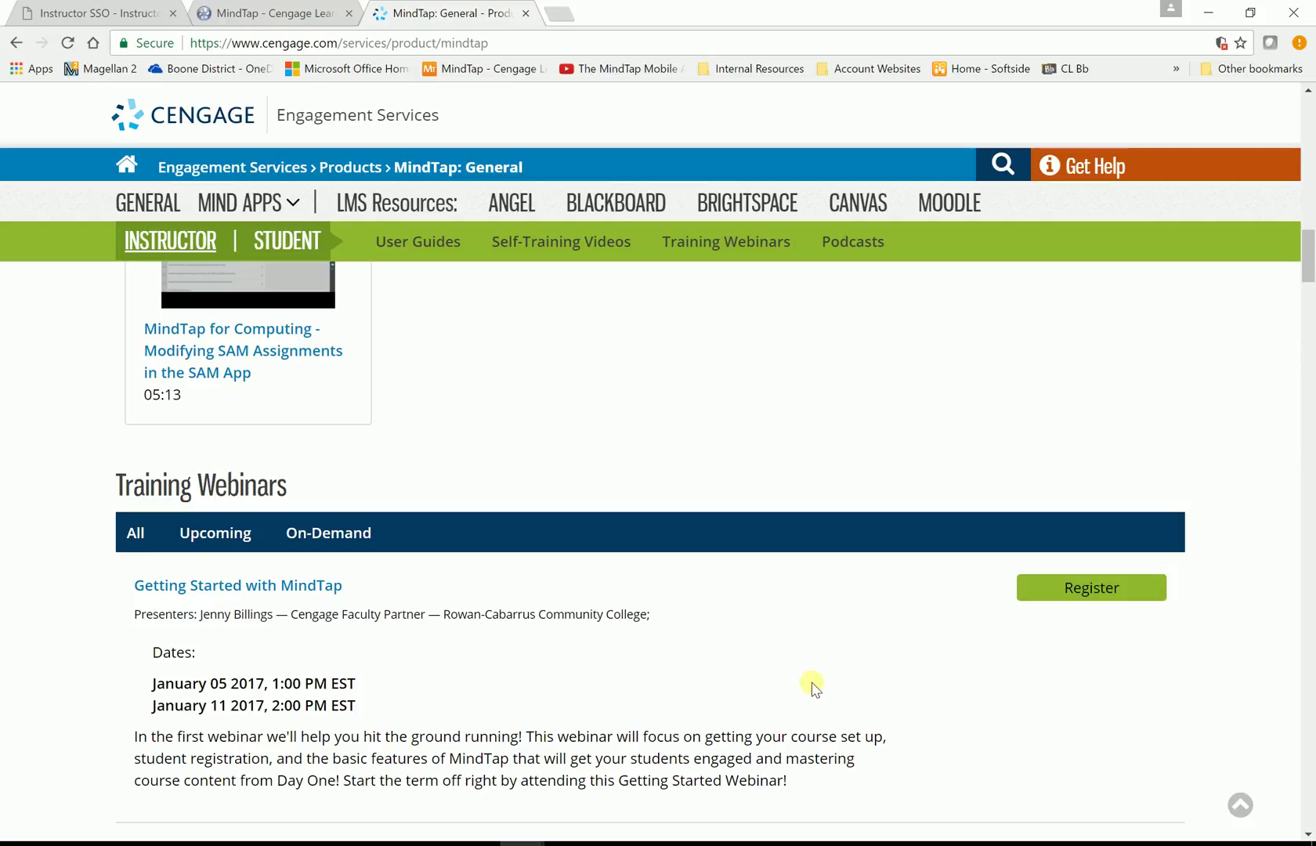
pyautogui.scroll(15, 700, 705)
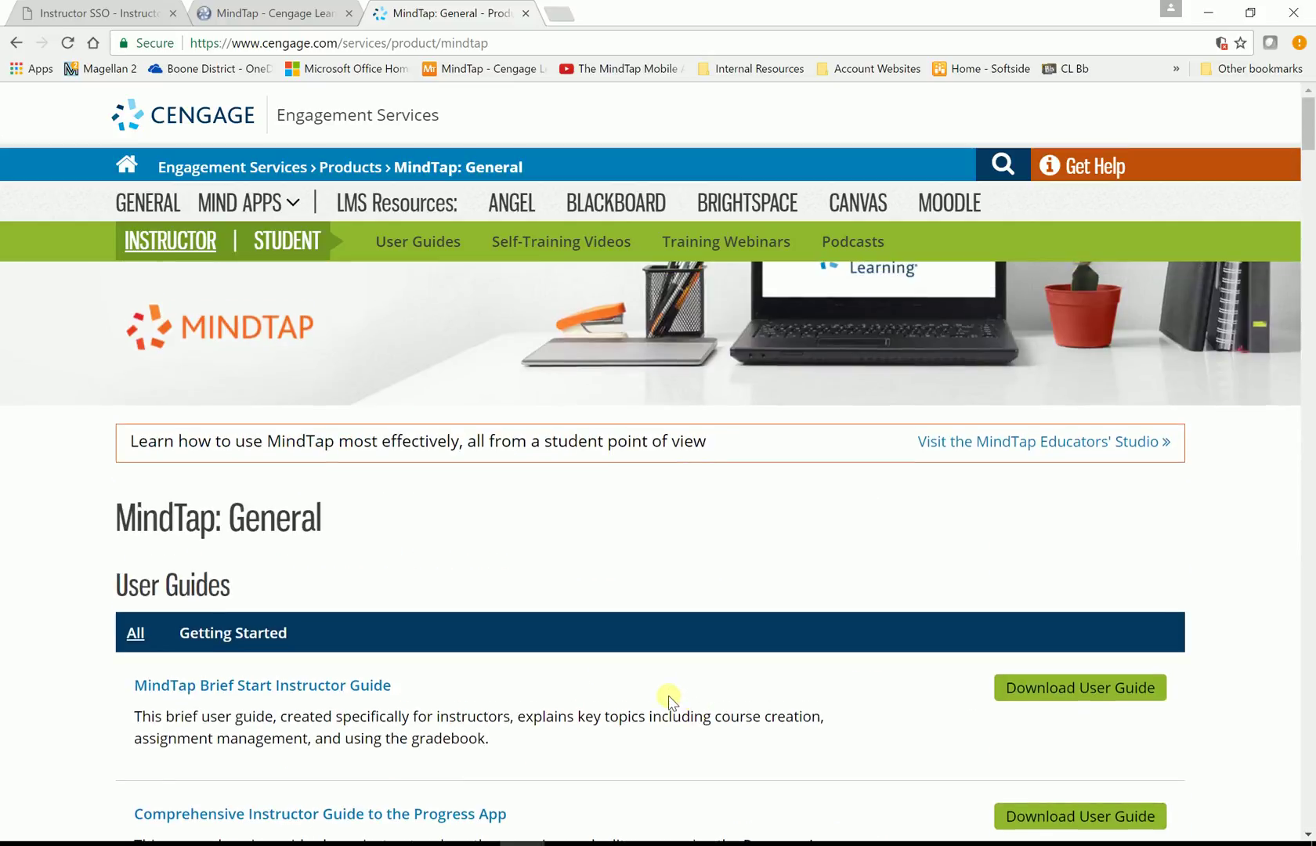
# Step: Open the MindTap: Brightspace instructor page and browse its user guides, self-training videos and webinars
pyautogui.click(756, 205)
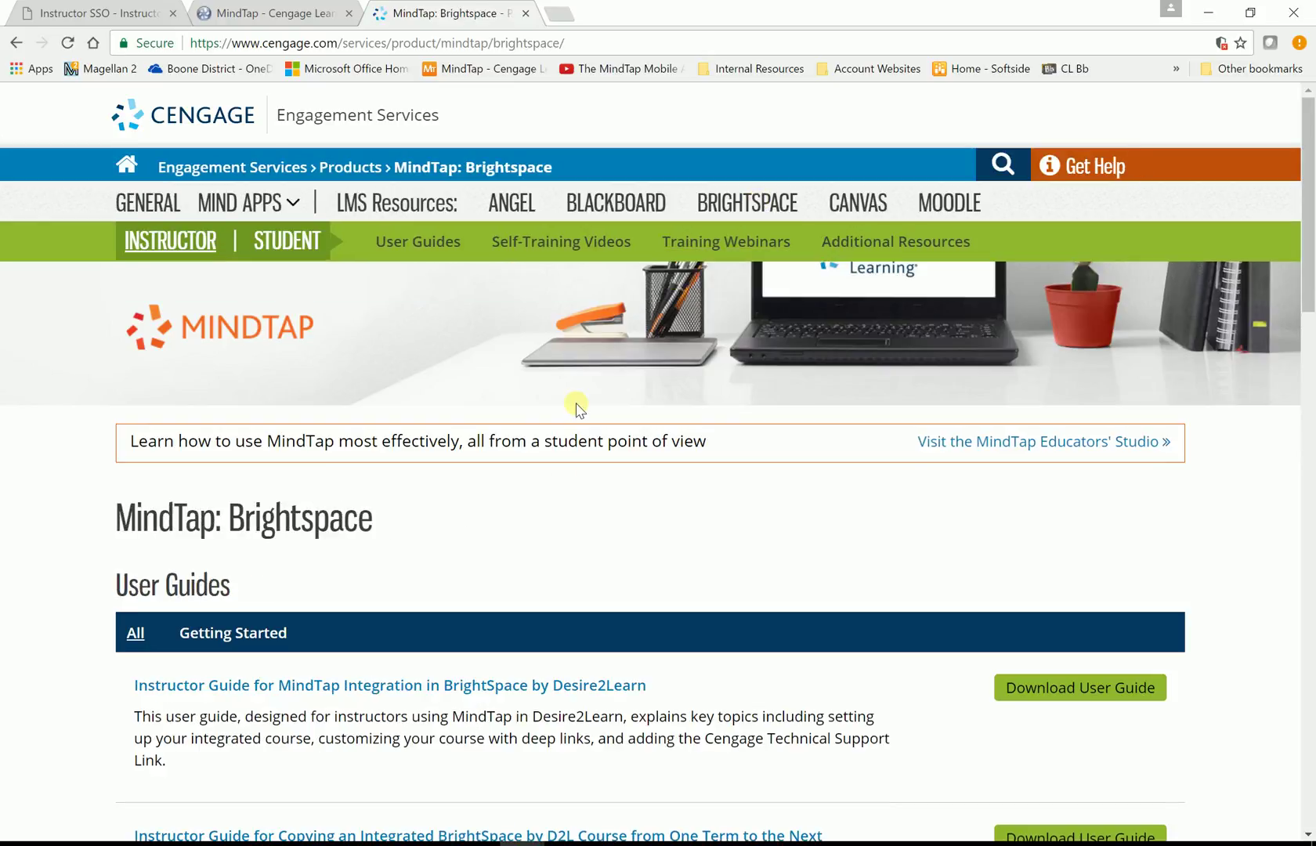
pyautogui.scroll(-4, 581, 505)
pyautogui.scroll(-1, 581, 506)
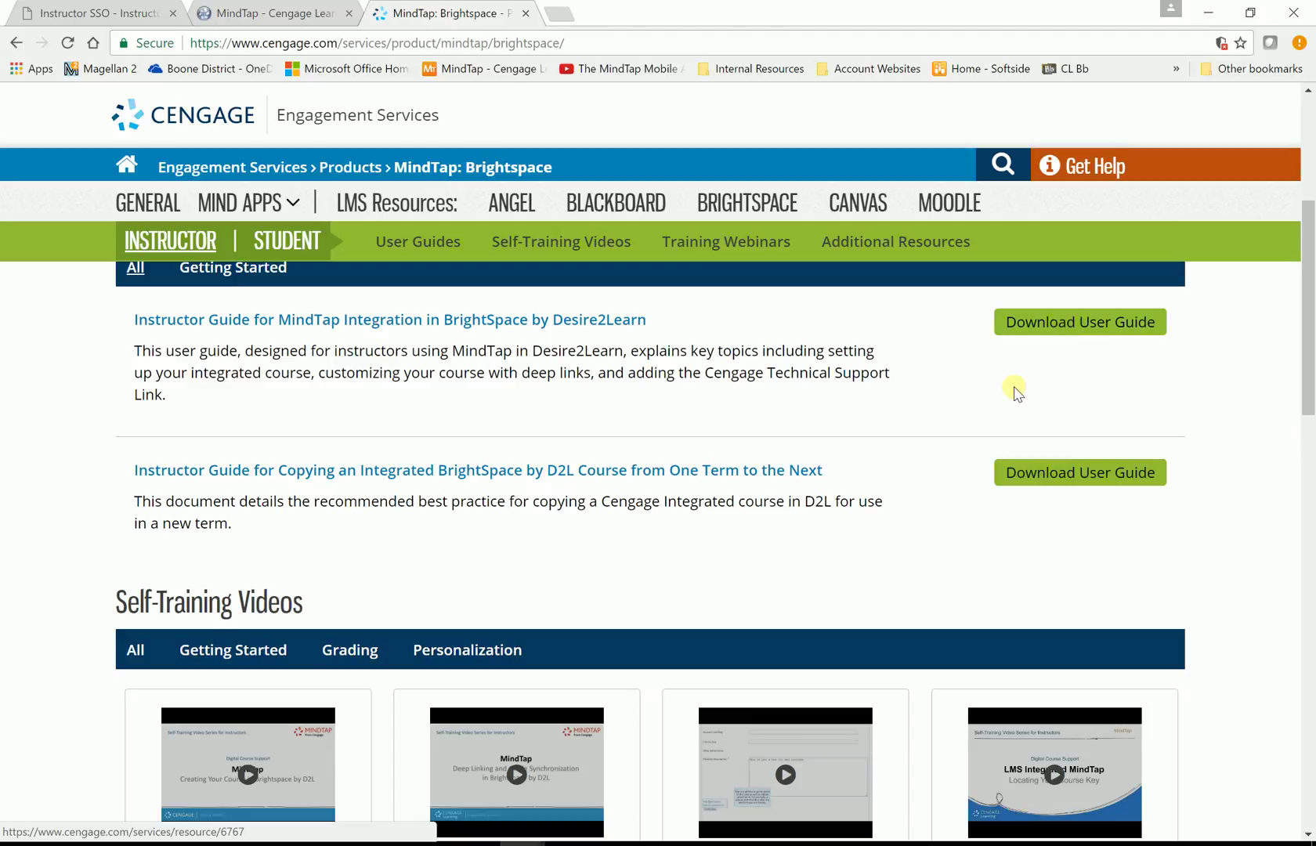
pyautogui.scroll(-5, 948, 406)
pyautogui.scroll(1, 948, 407)
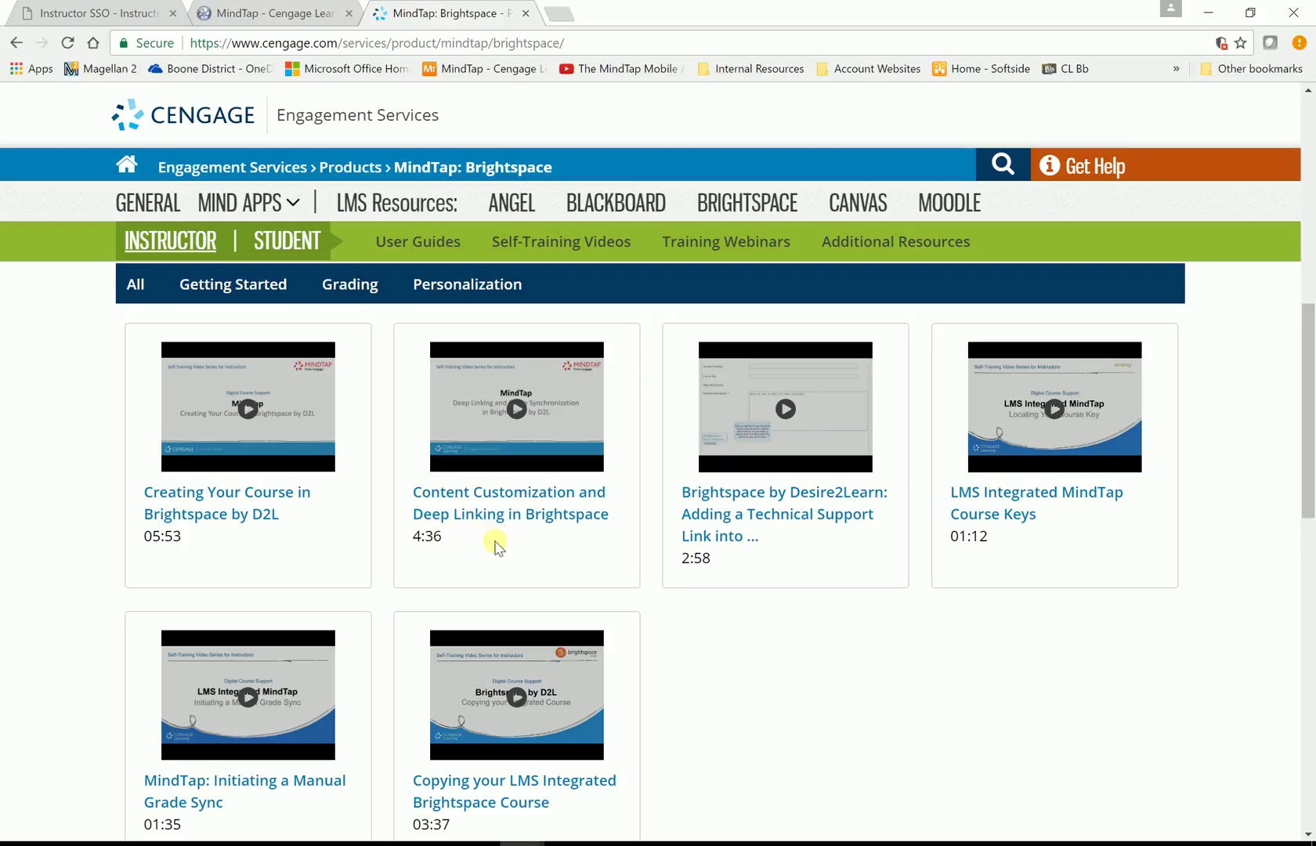
pyautogui.scroll(-7, 1013, 658)
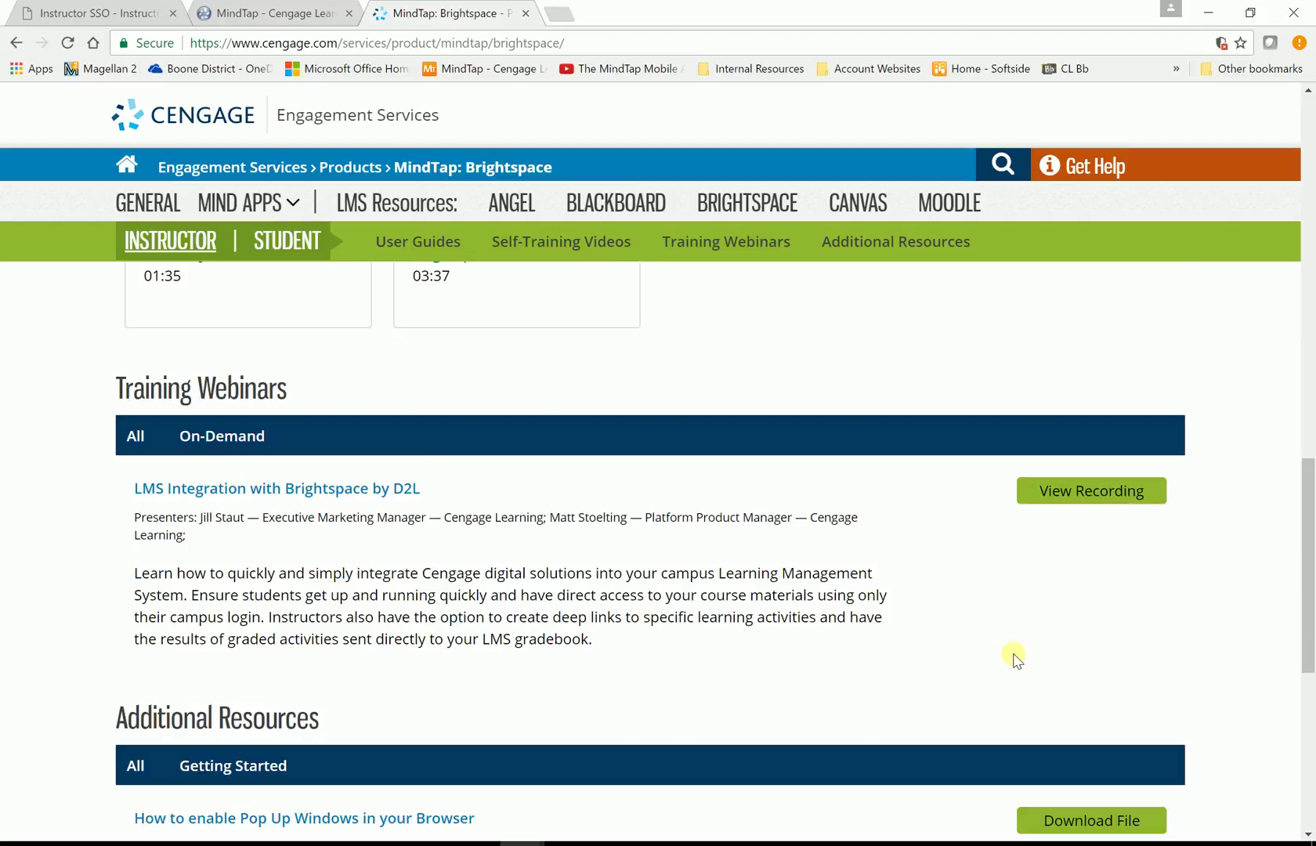
pyautogui.scroll(12, 1014, 658)
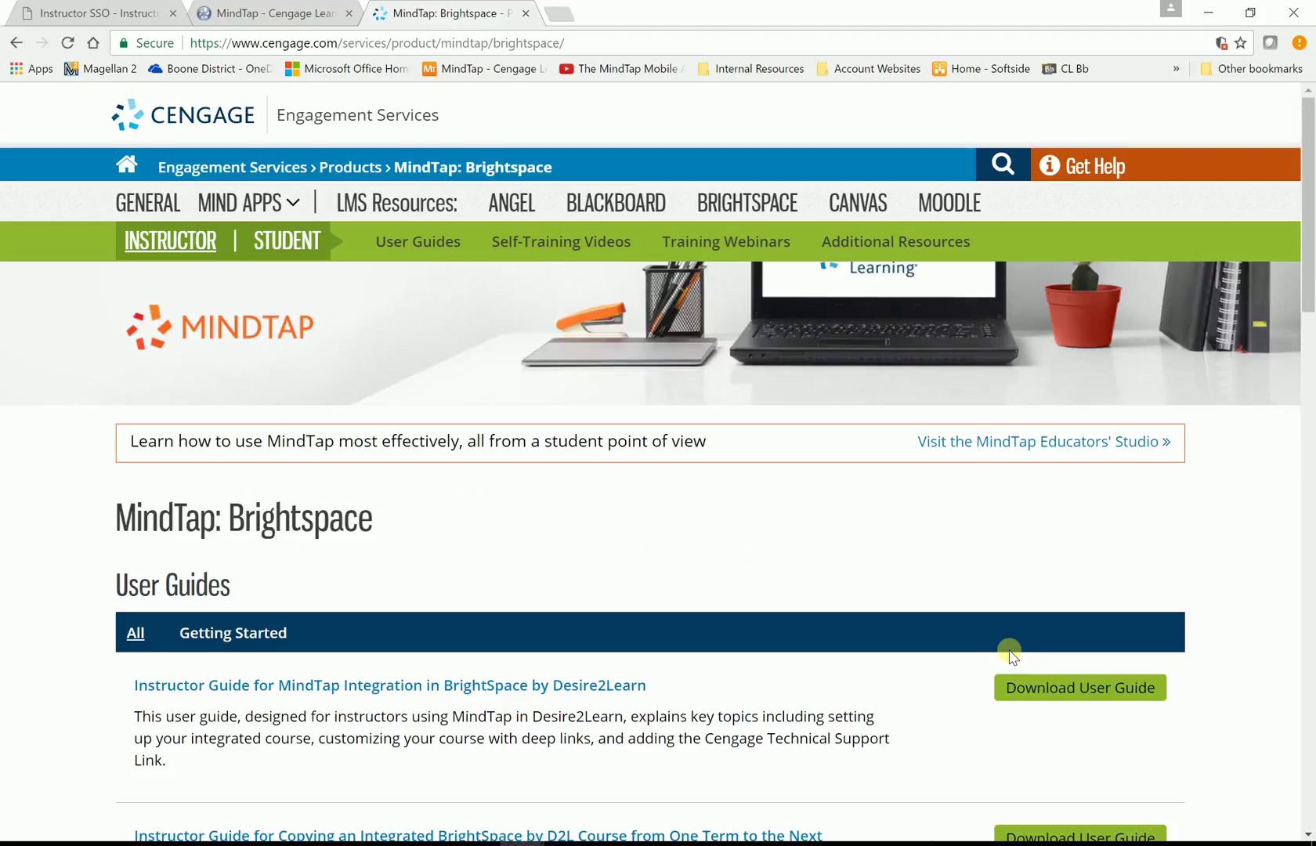
# Step: Copy the share link of the student MindTap on Brightspace Registration and Login video (3:22)
pyautogui.click(304, 244)
pyautogui.scroll(-1, 476, 381)
pyautogui.scroll(-3, 475, 382)
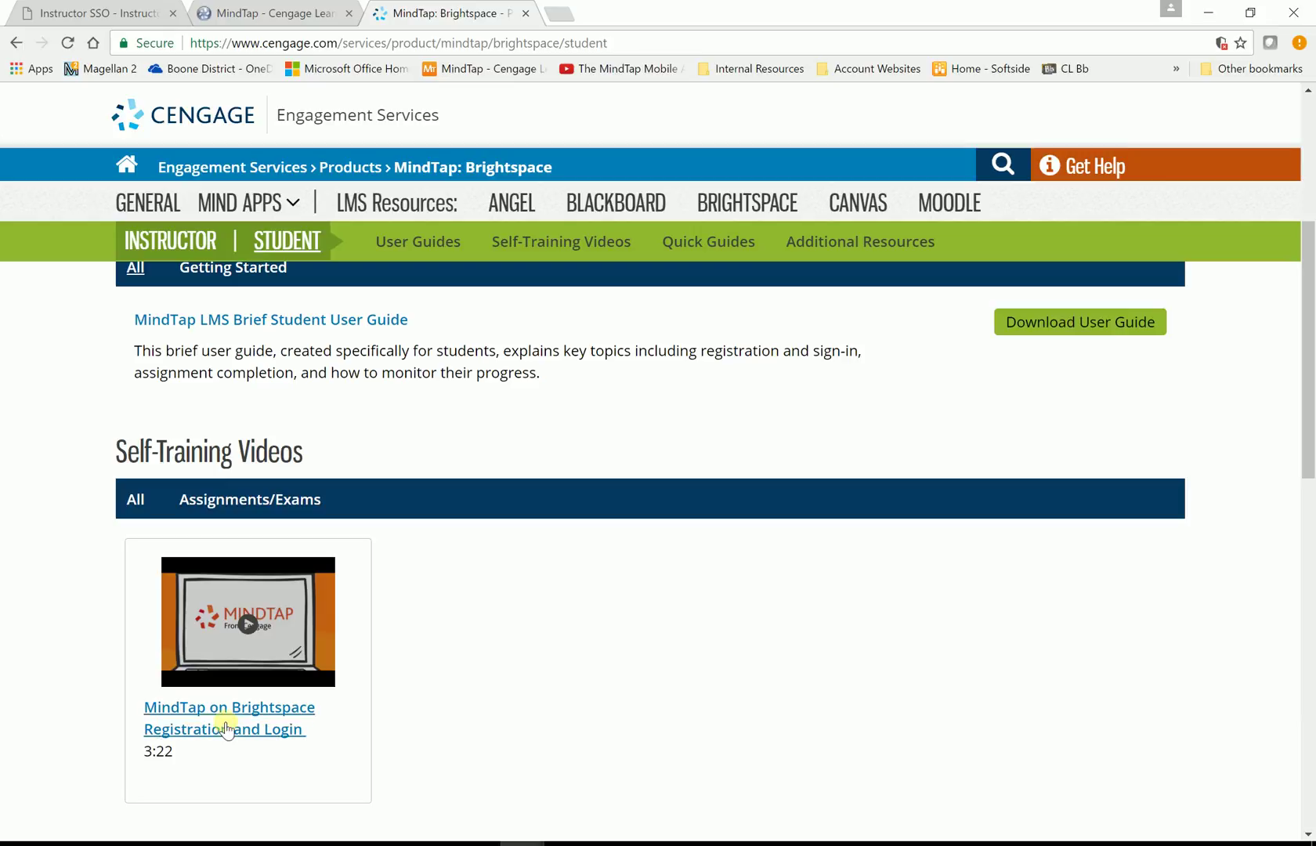
pyautogui.click(227, 712)
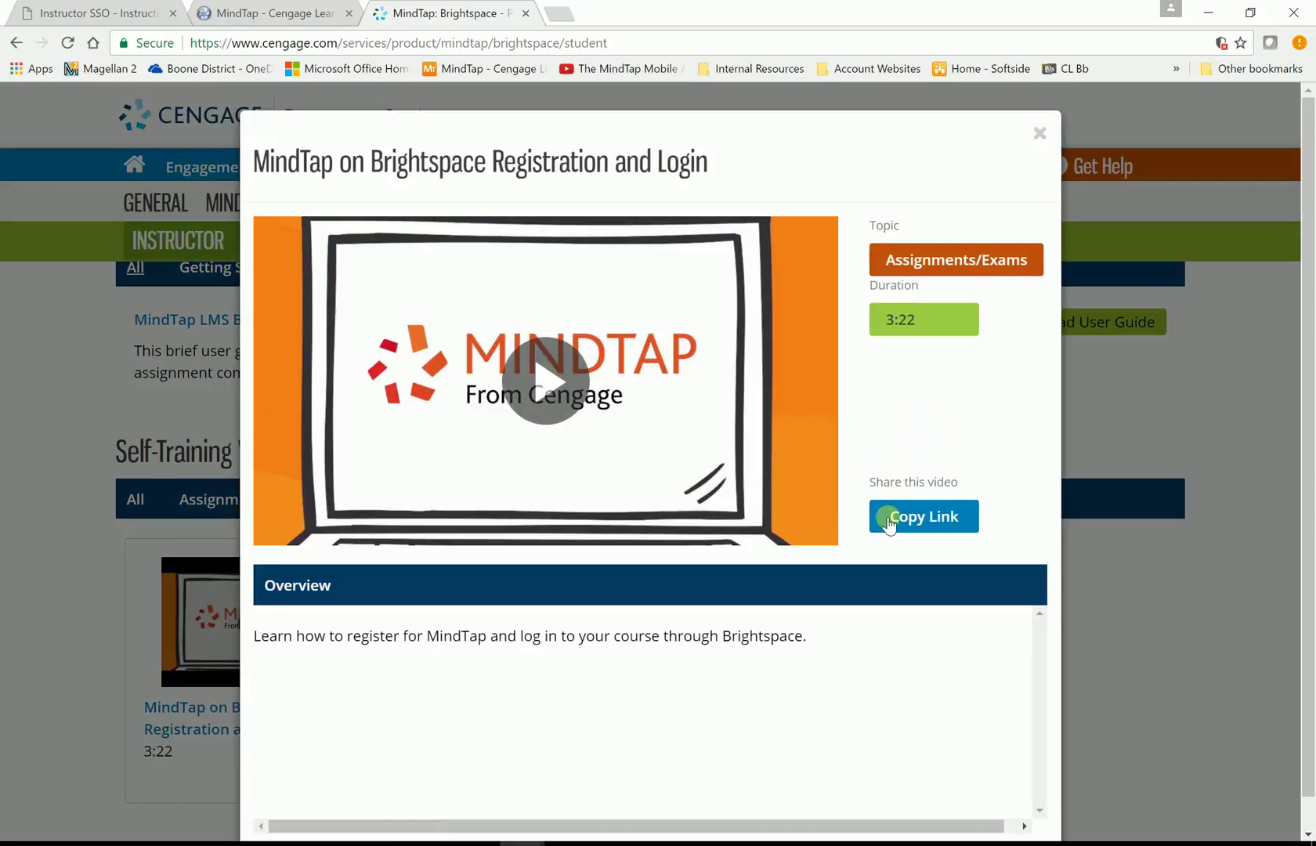
pyautogui.click(935, 519)
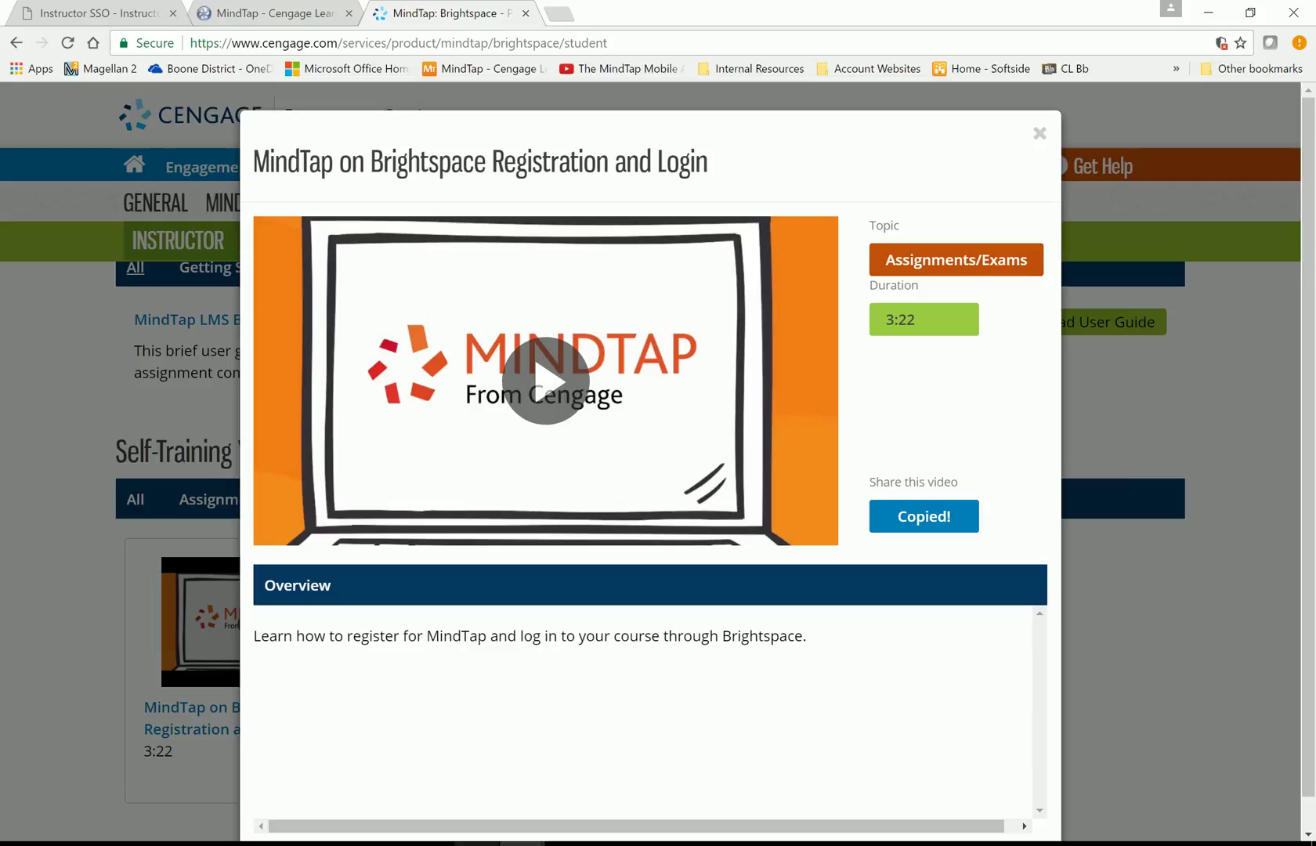
pyautogui.click(243, 844)
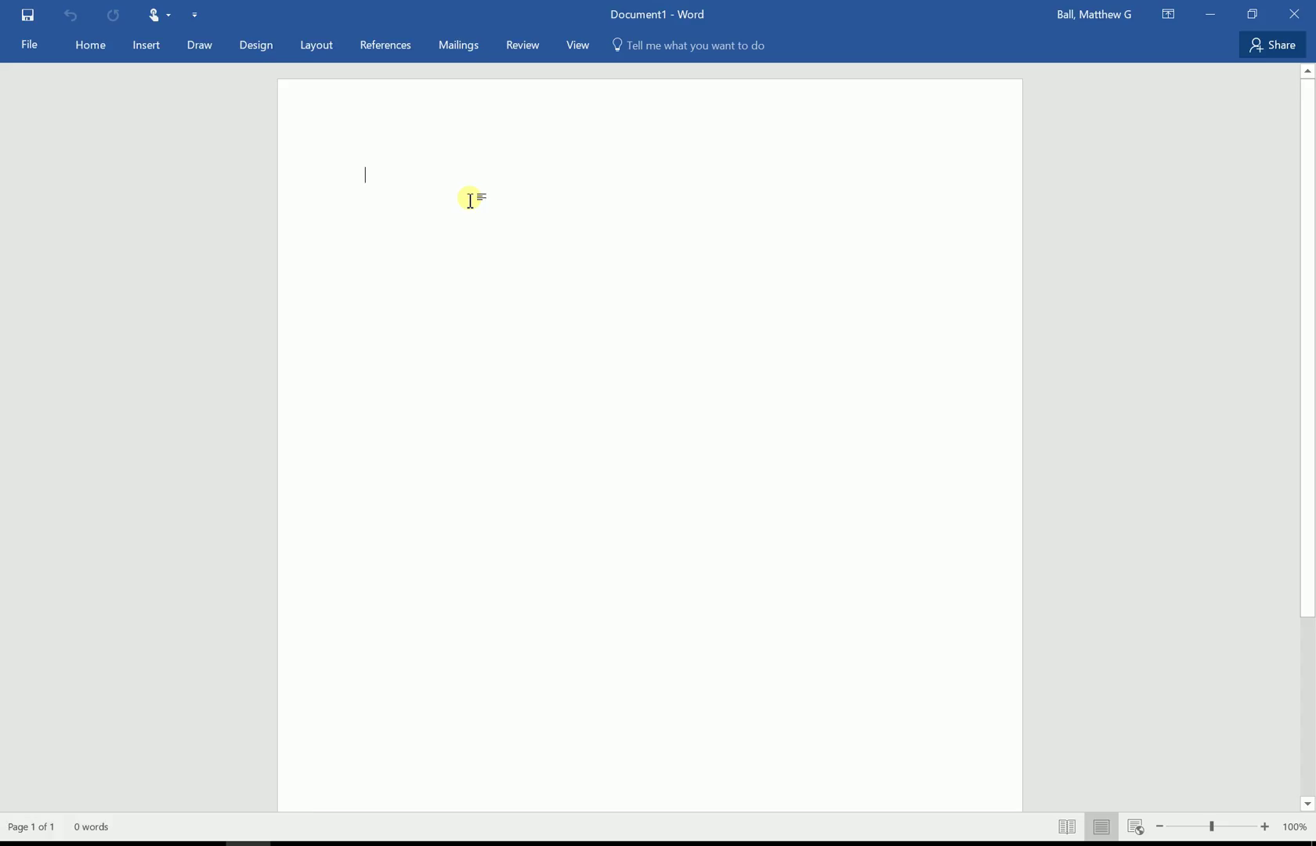
pyautogui.write('https://www.cengage.com/services/resource/7358')
pyautogui.press('Return')
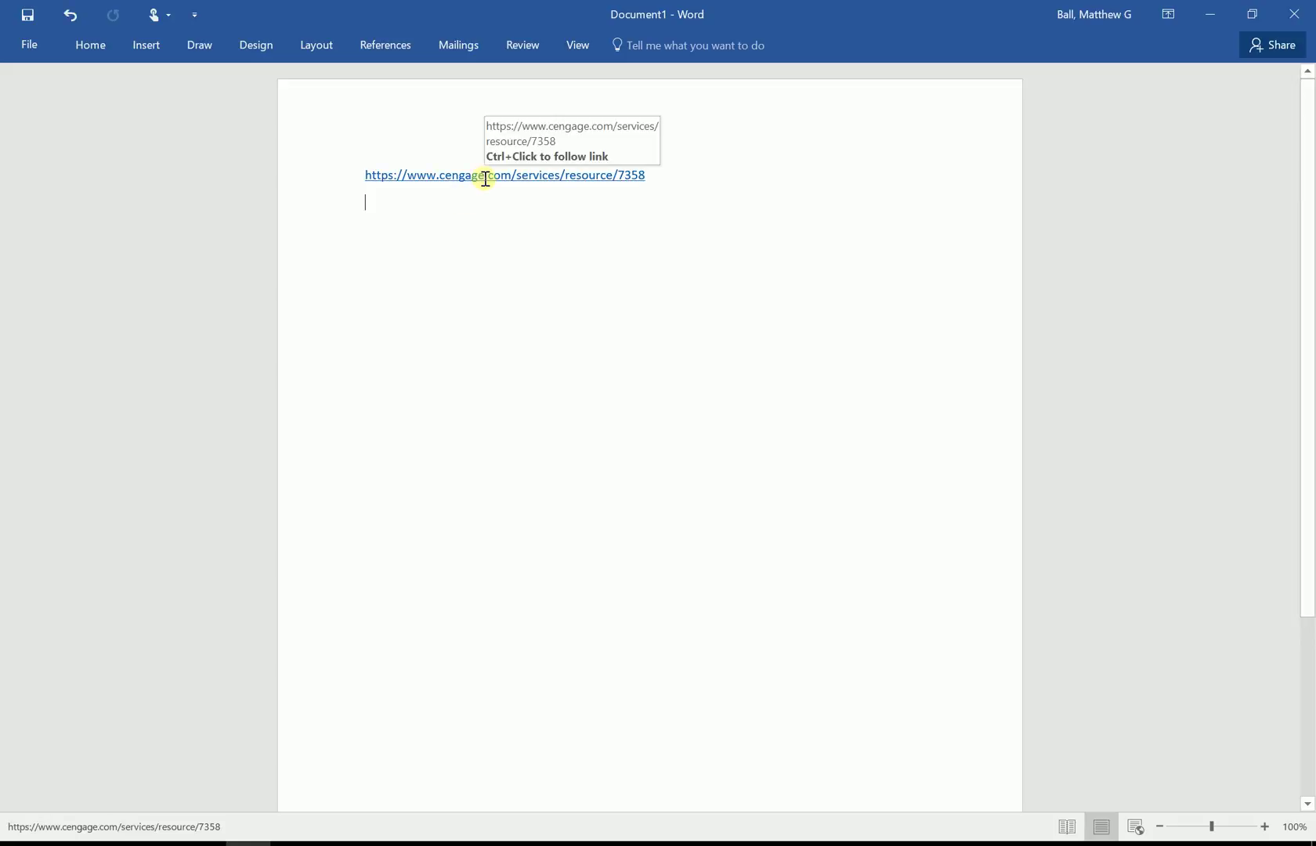
pyautogui.keyDown('ctrl'); pyautogui.click(484, 178); pyautogui.keyUp('ctrl')
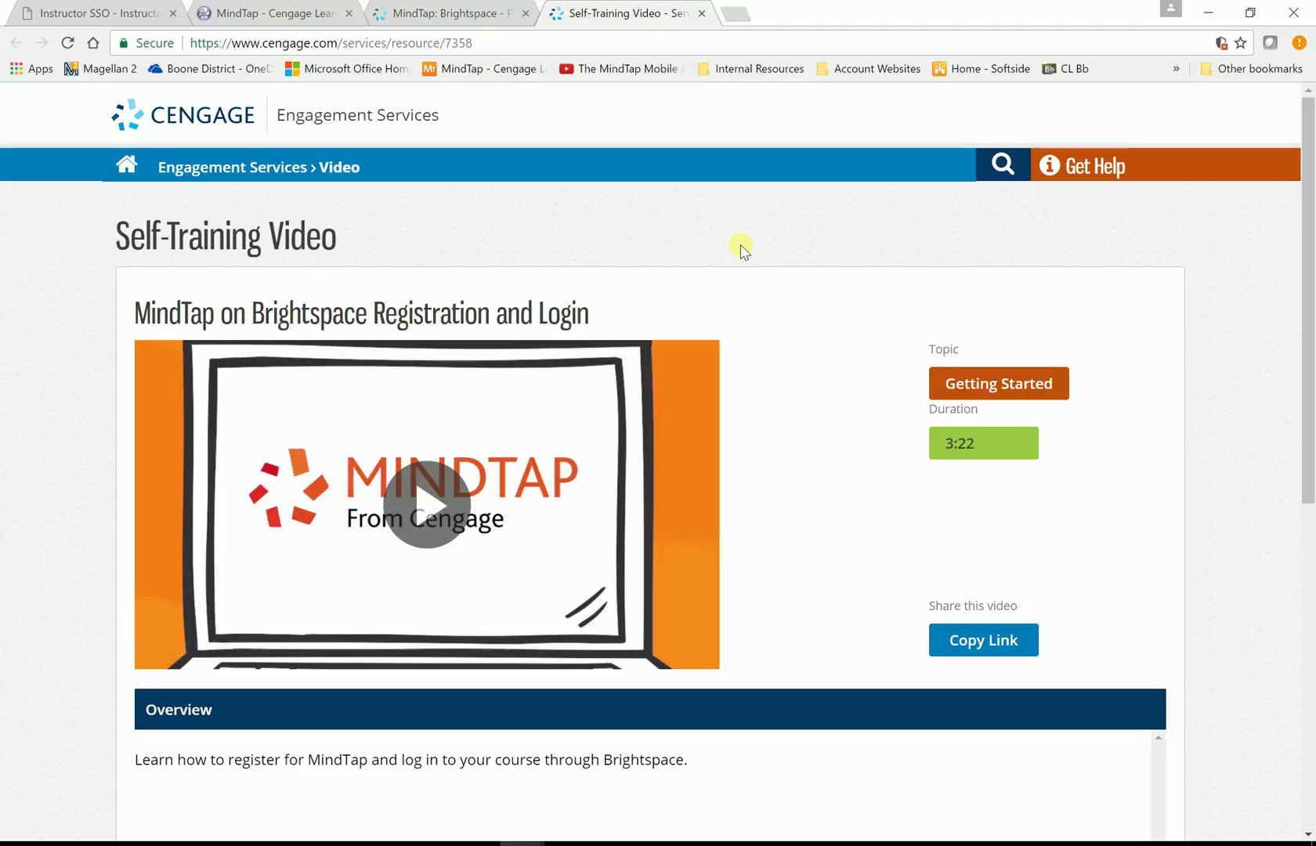
# Step: Close the standalone video page and video window, returning to the instructor MindTap: Brightspace guides
pyautogui.click(701, 13)
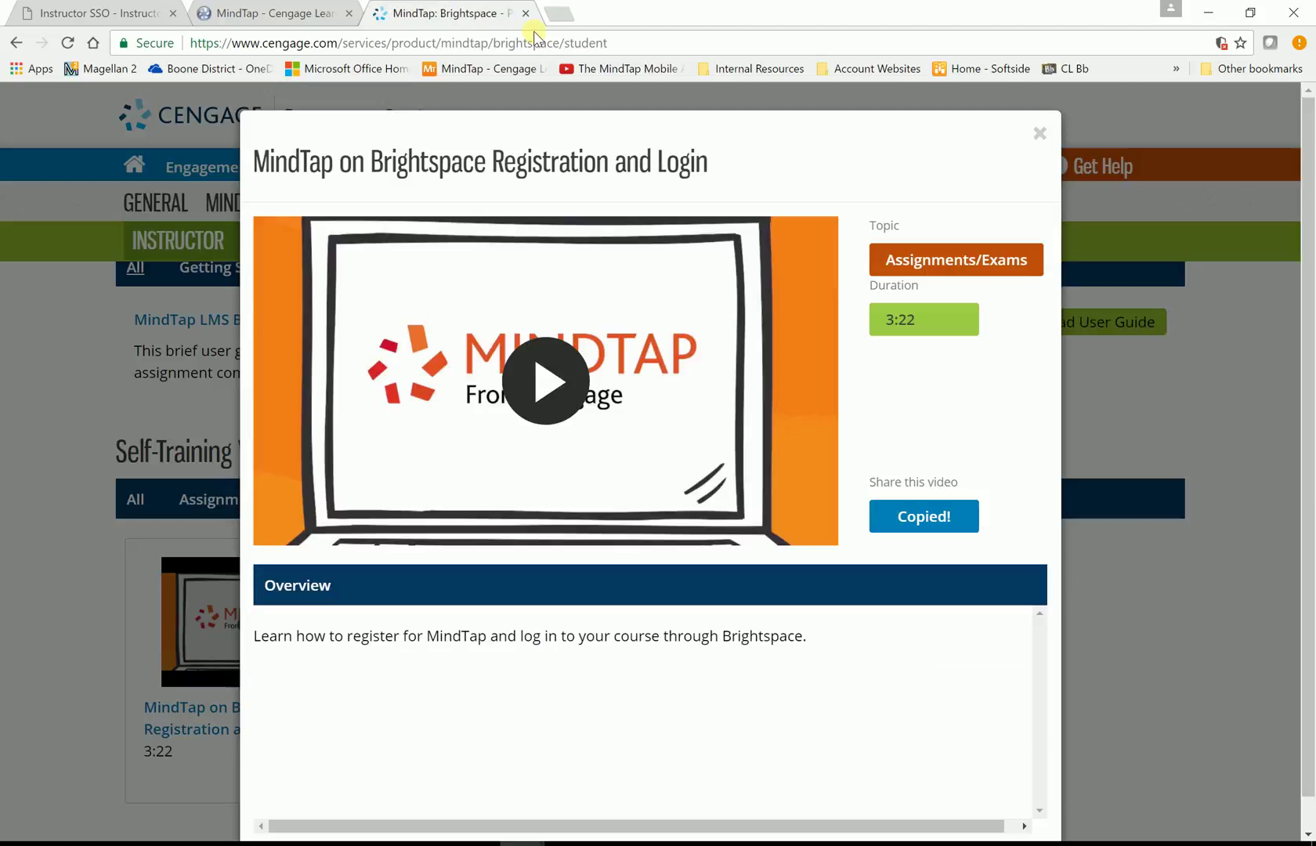
pyautogui.click(1039, 134)
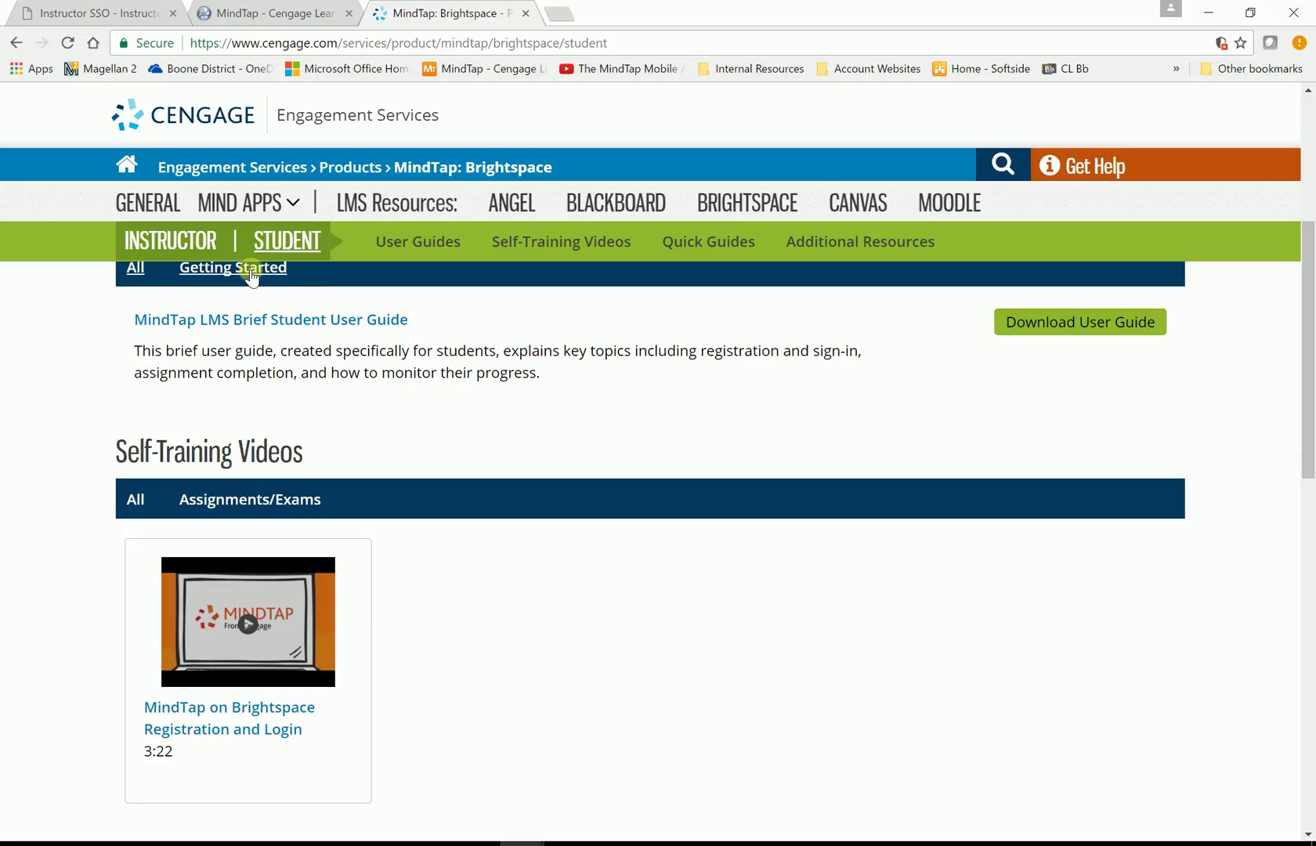
pyautogui.click(186, 242)
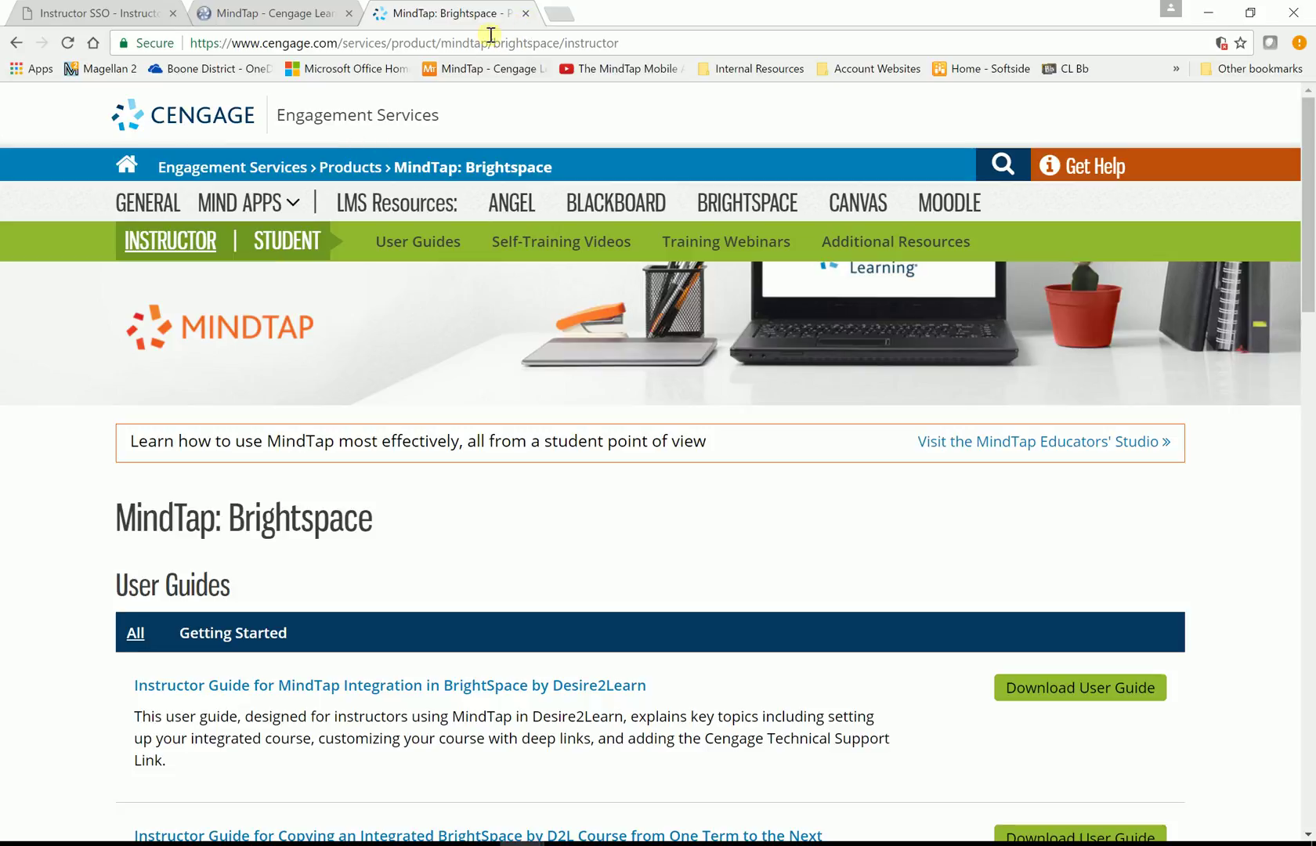
pyautogui.click(15, 42)
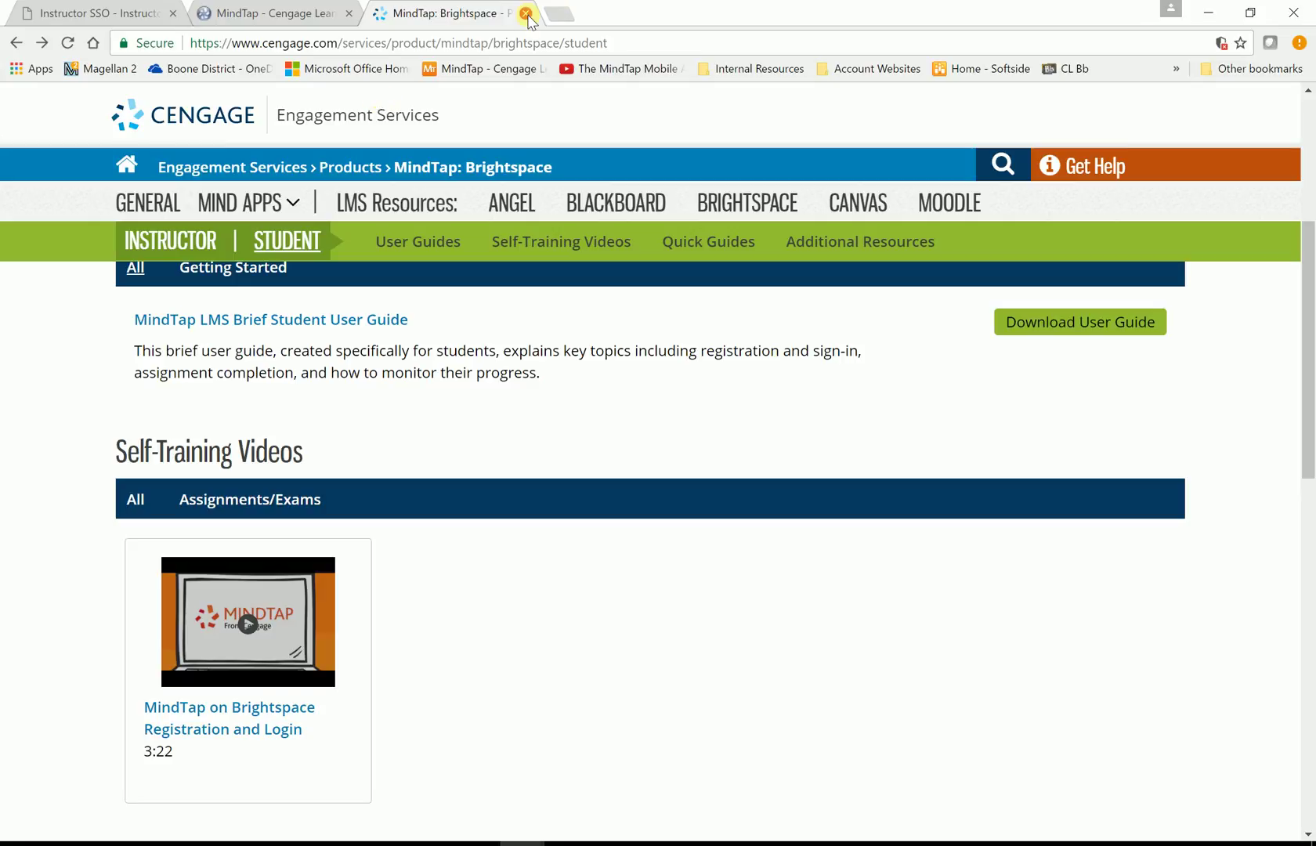
pyautogui.click(16, 42)
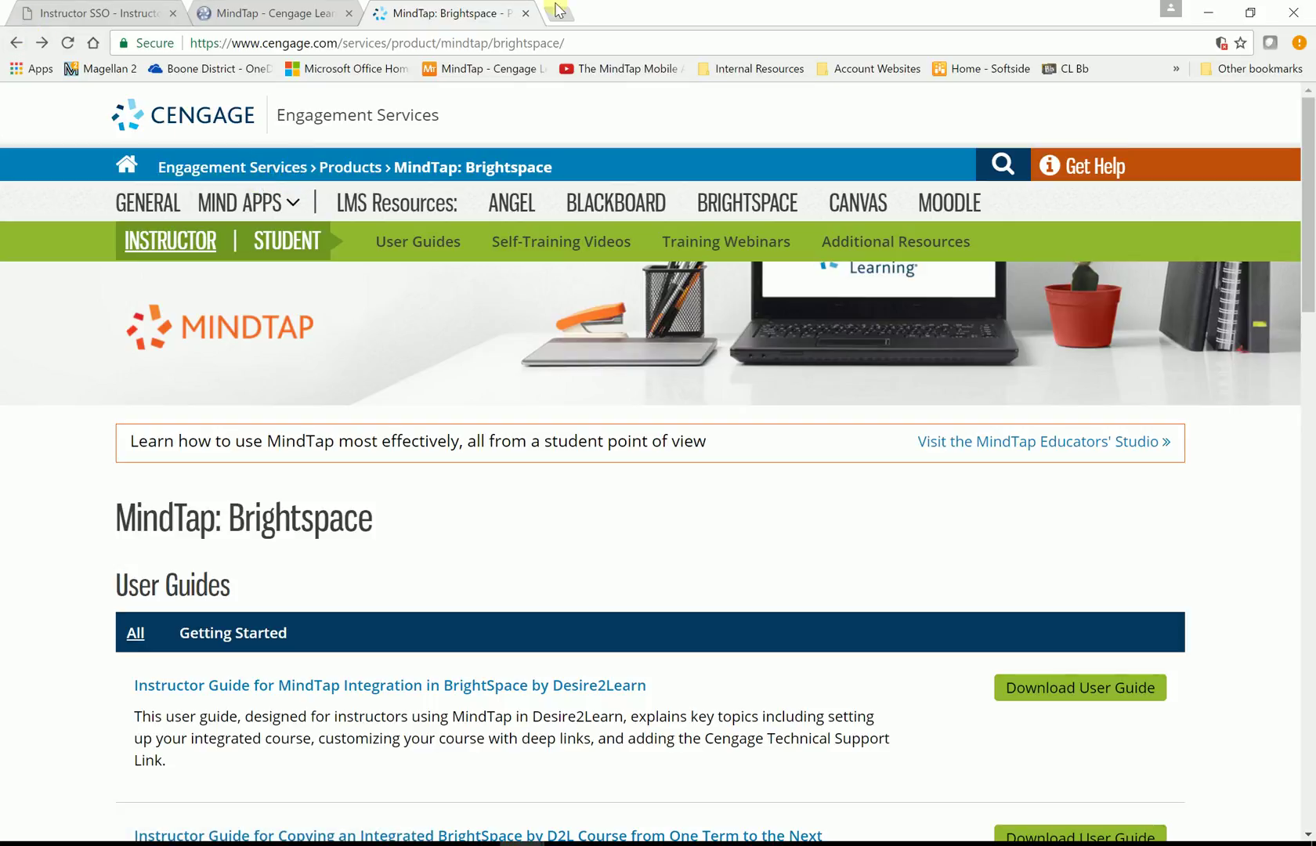
# Step: Load cengage.com/services and scroll down to the product list
pyautogui.click(582, 44)
pyautogui.write('cengage.com')
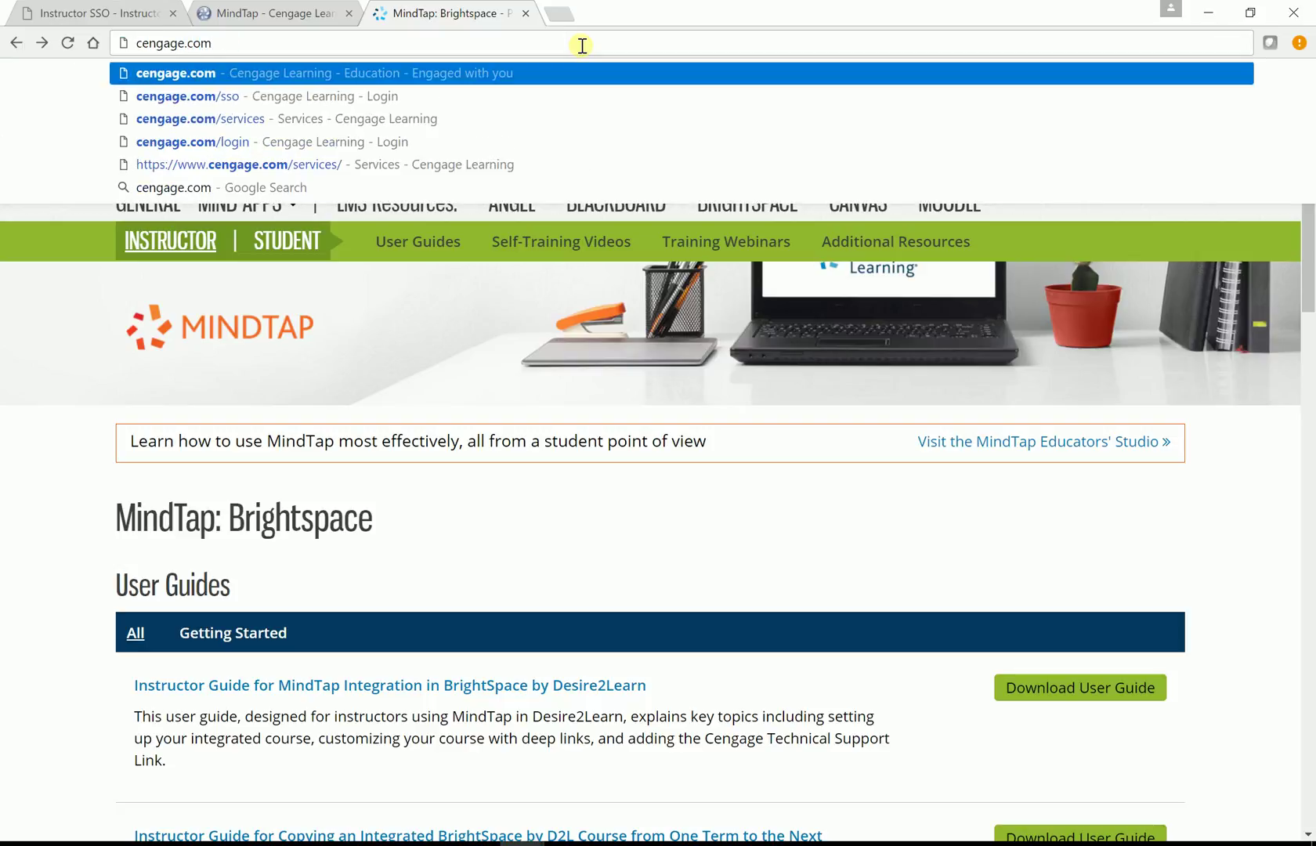
pyautogui.write('/services')
pyautogui.press('Return')
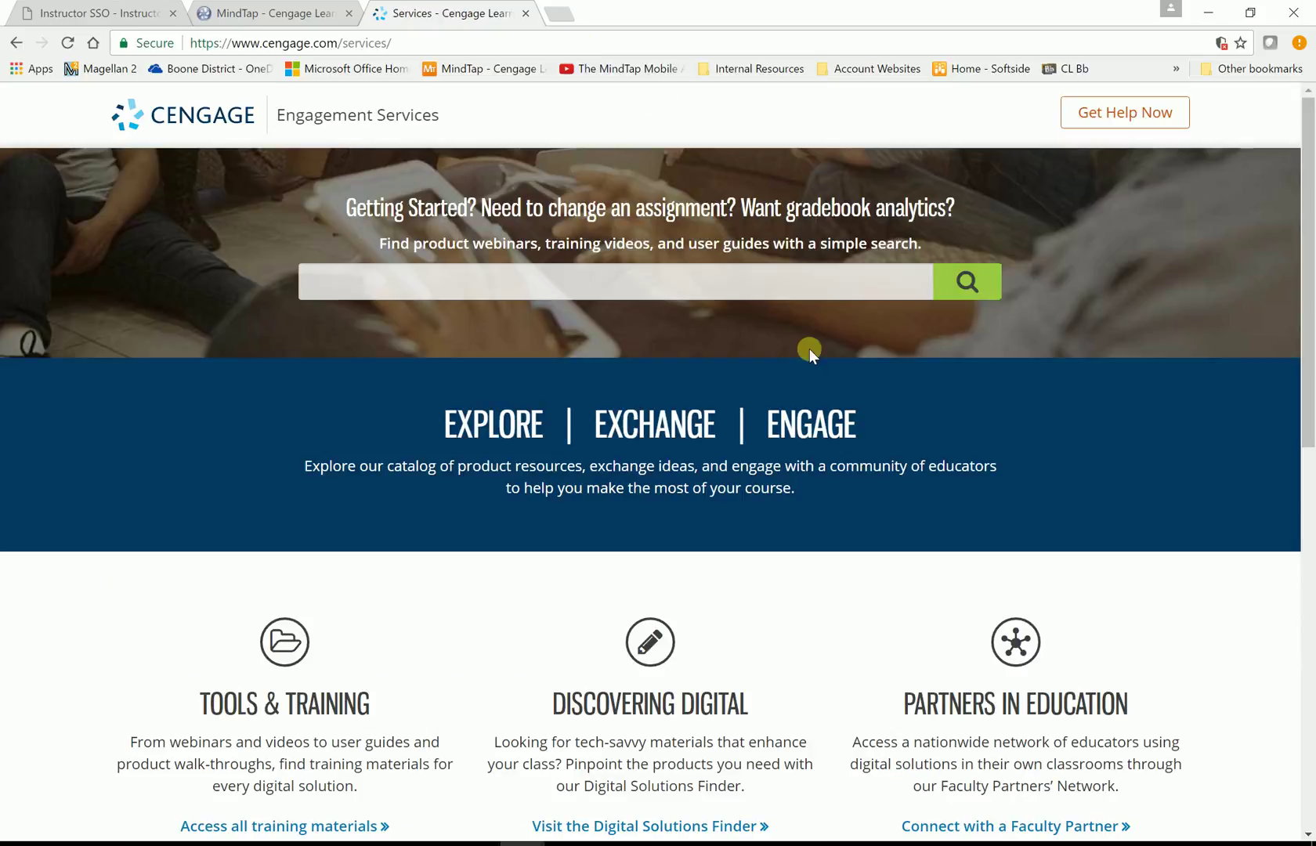
pyautogui.scroll(-8, 809, 349)
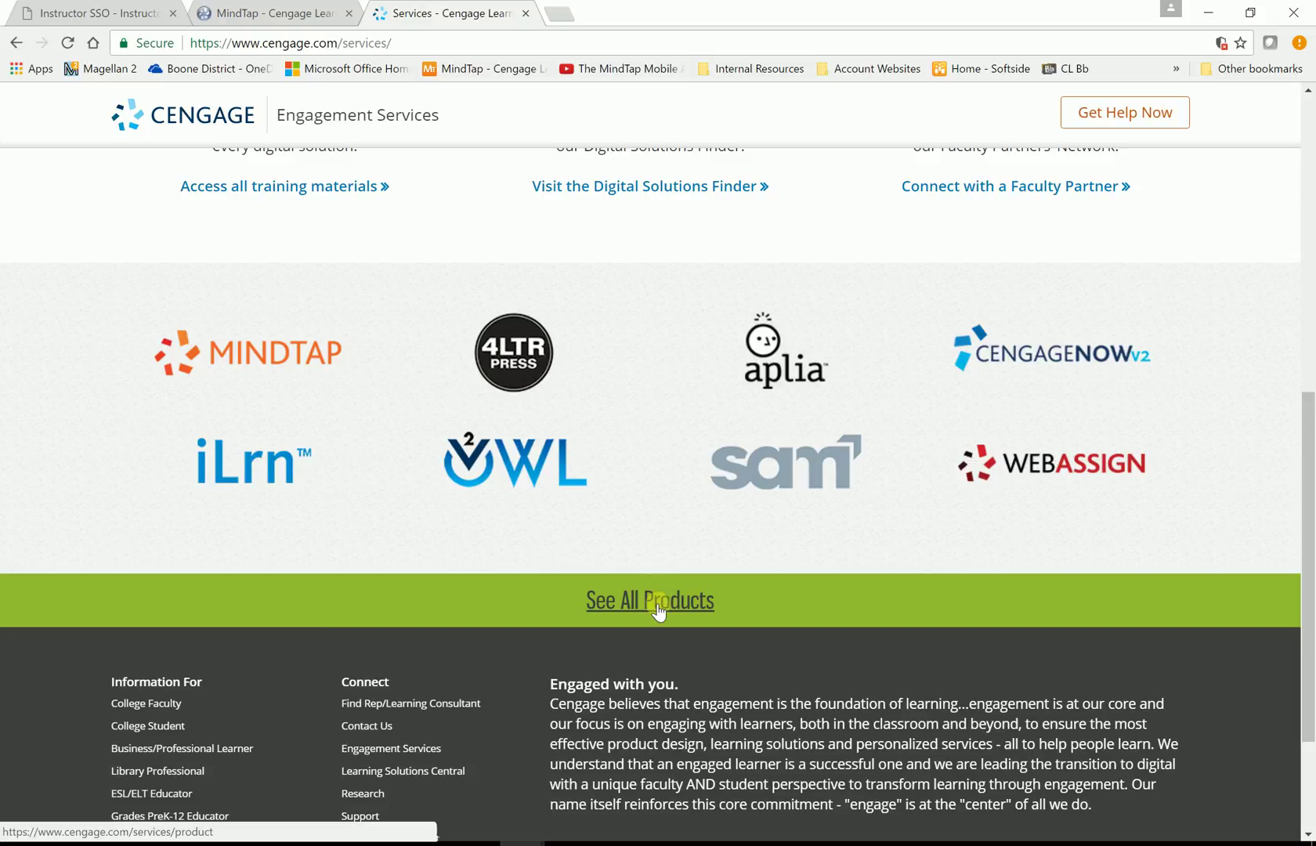
pyautogui.scroll(-3, 807, 596)
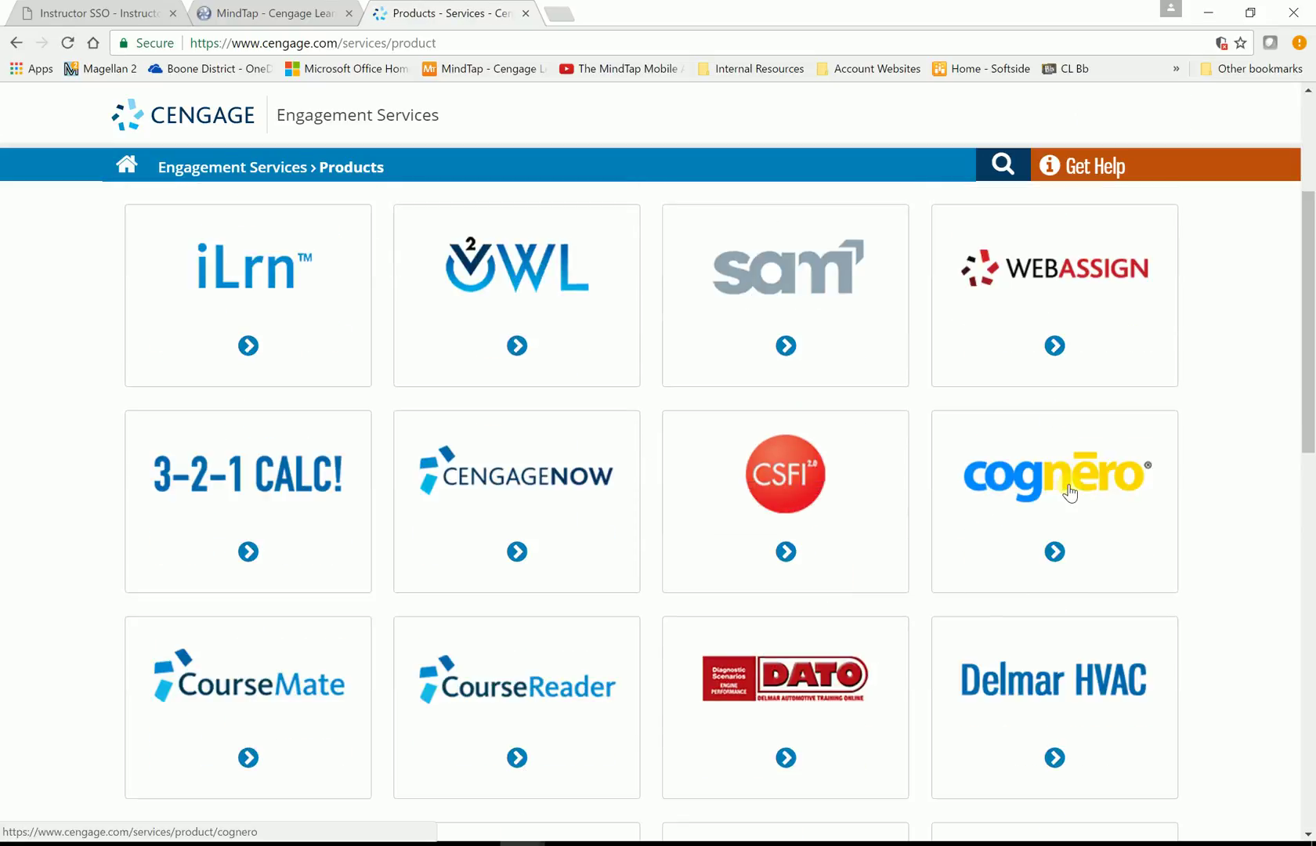
# Step: Open the Cognero page and view its Brightspace resources with the test-bank video
pyautogui.click(1069, 491)
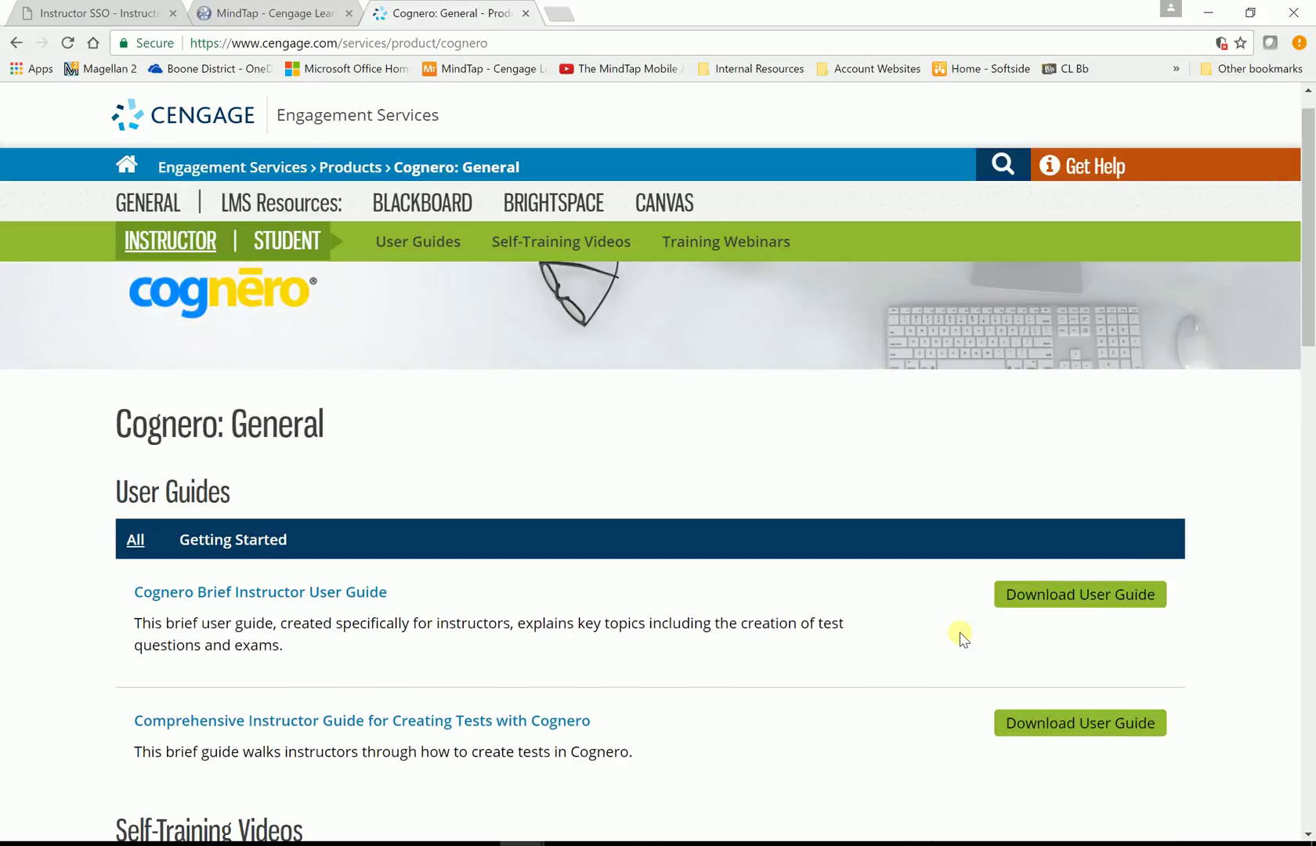
pyautogui.scroll(-4, 959, 636)
pyautogui.scroll(-3, 959, 636)
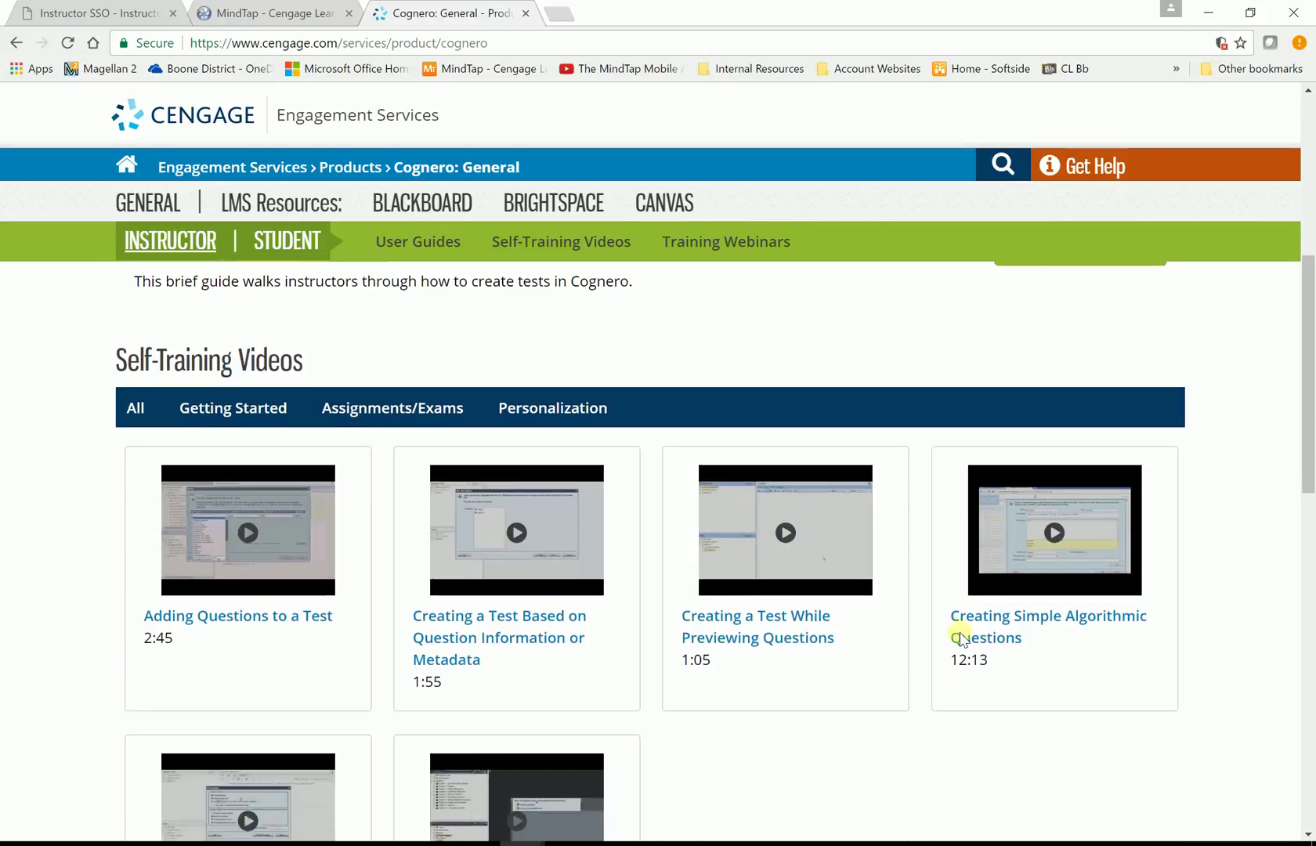
pyautogui.scroll(7, 962, 638)
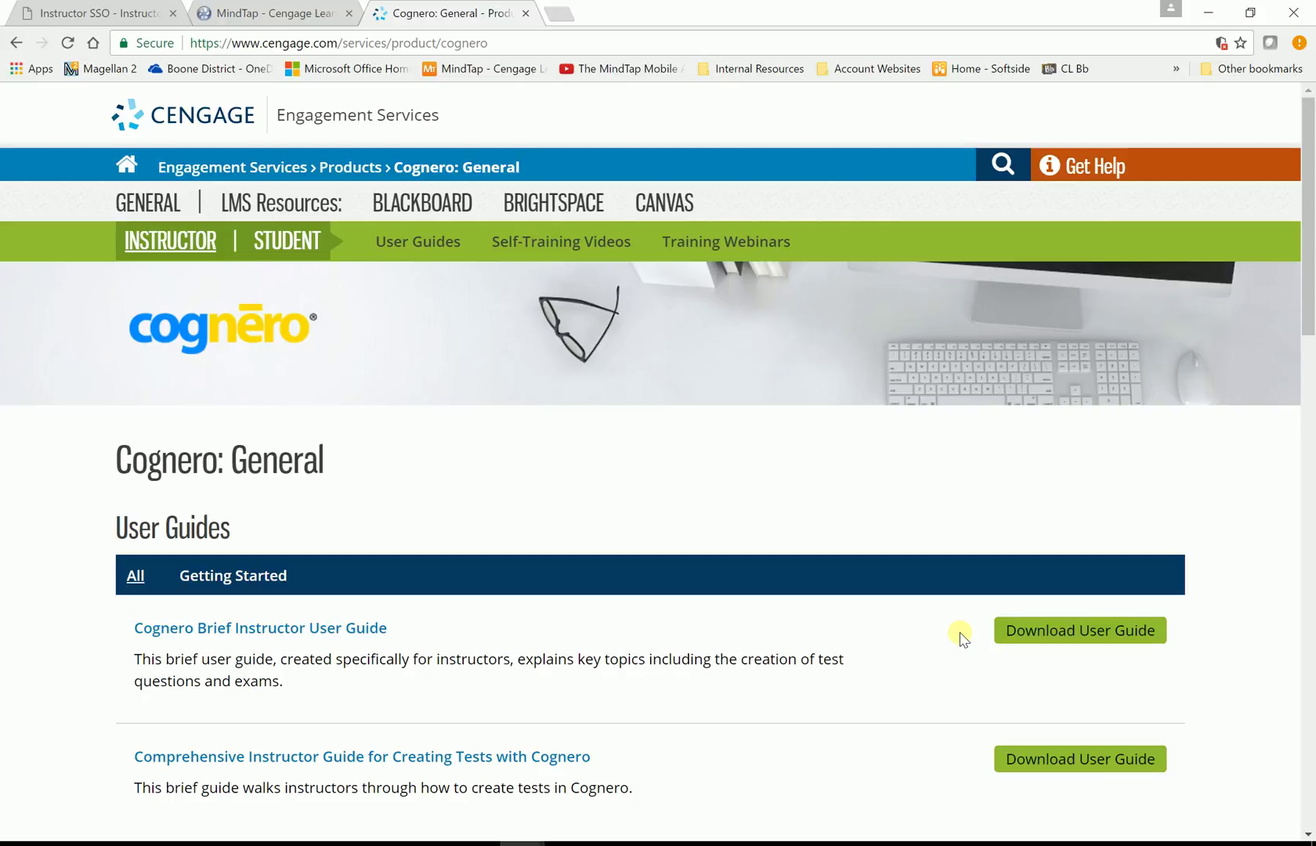
pyautogui.click(559, 203)
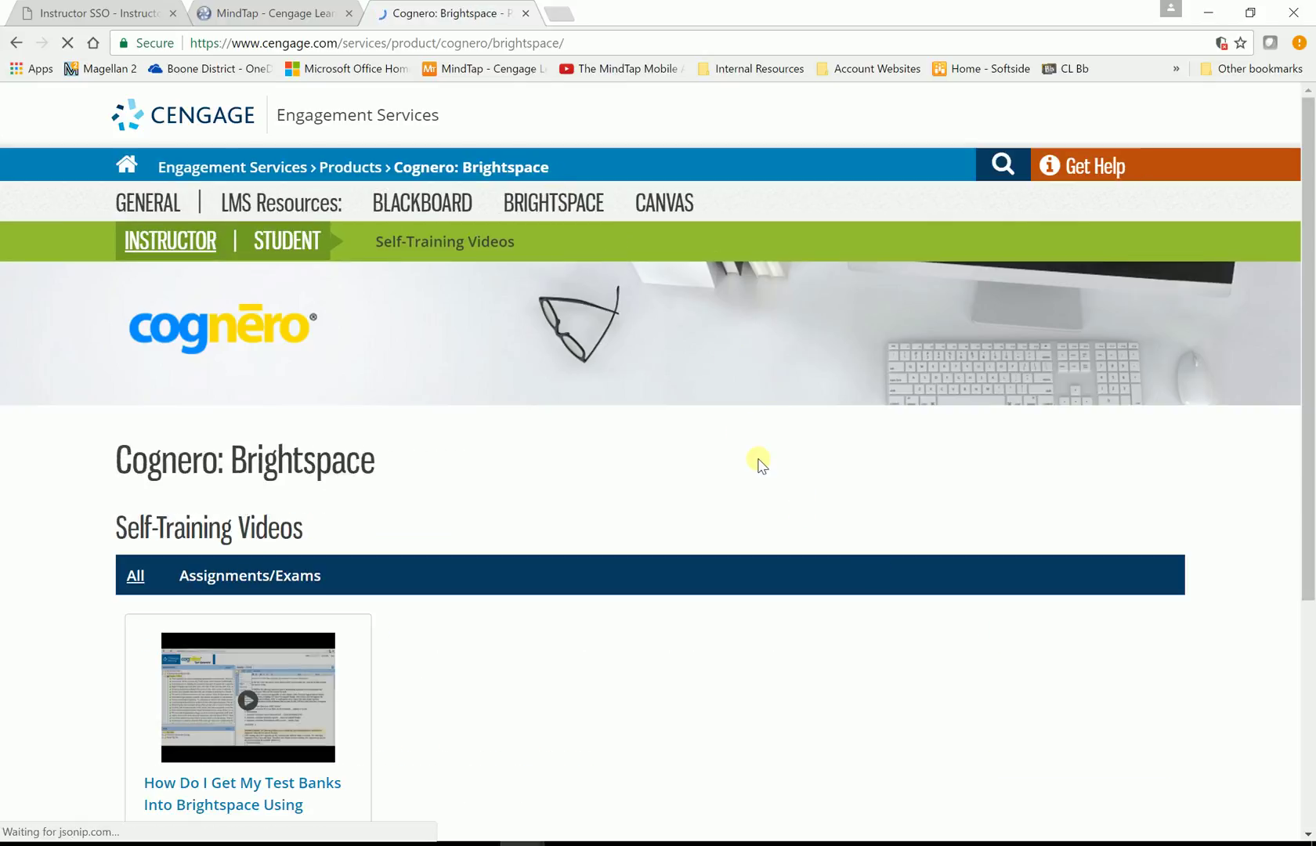
pyautogui.scroll(-2, 244, 635)
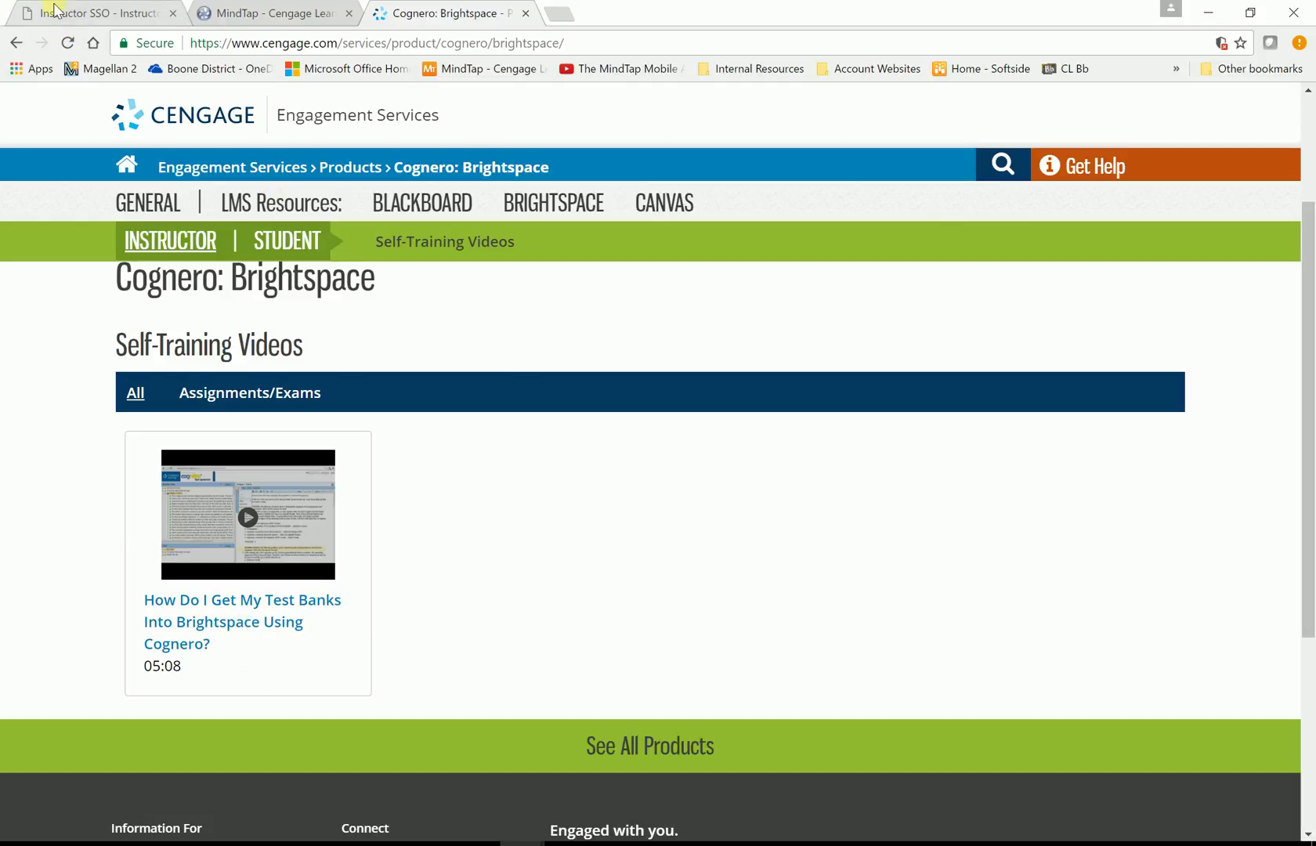
pyautogui.click(72, 15)
pyautogui.scroll(-4, 673, 658)
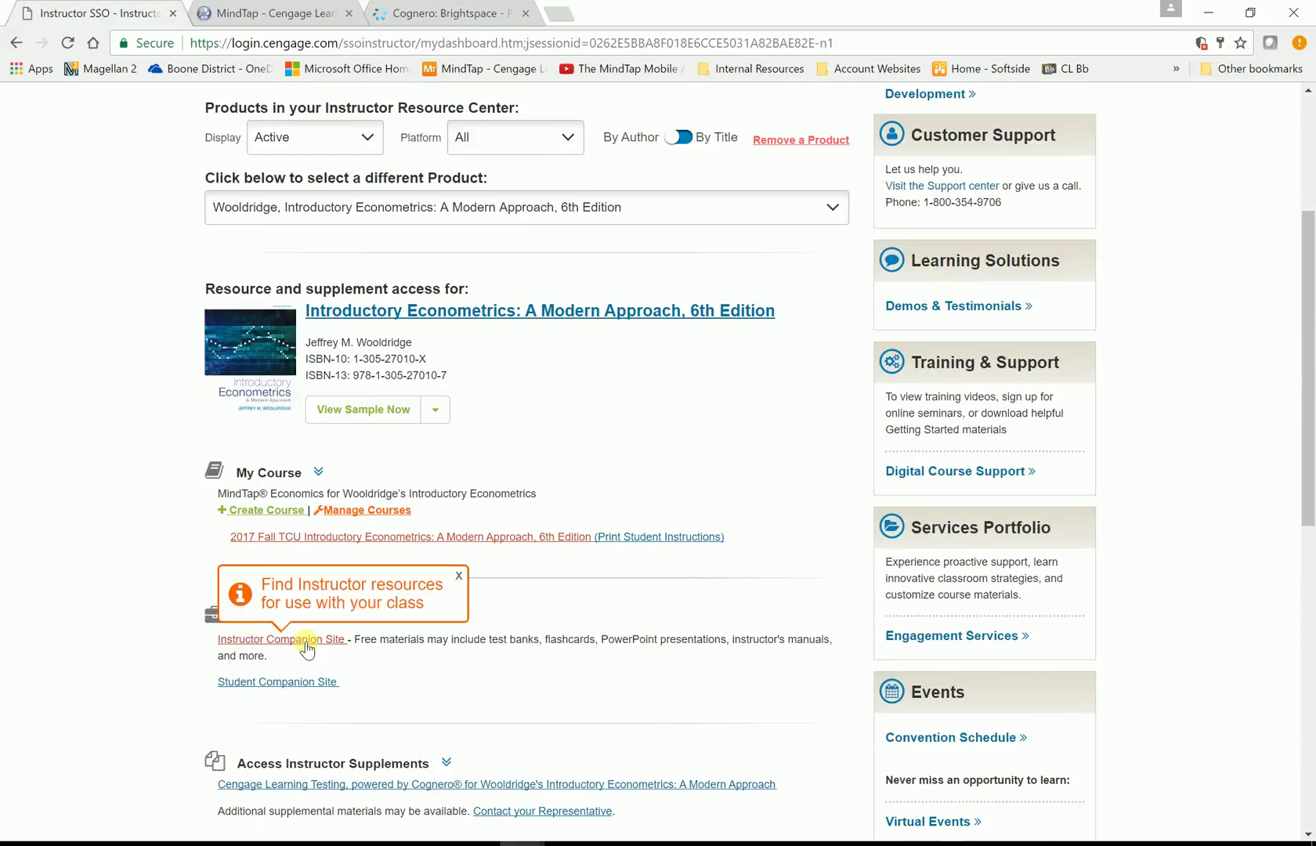
pyautogui.scroll(1, 502, 423)
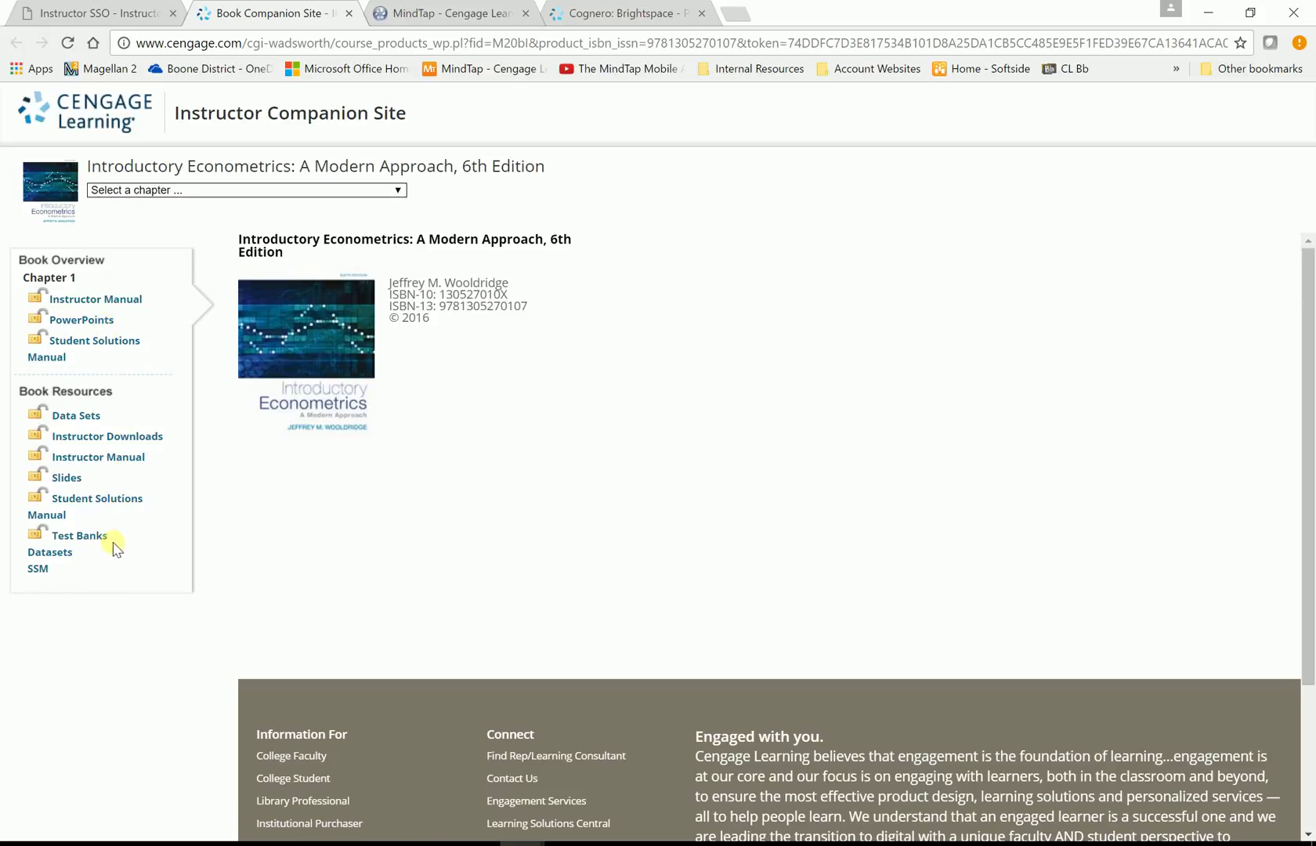
pyautogui.click(349, 13)
pyautogui.scroll(-2, 531, 508)
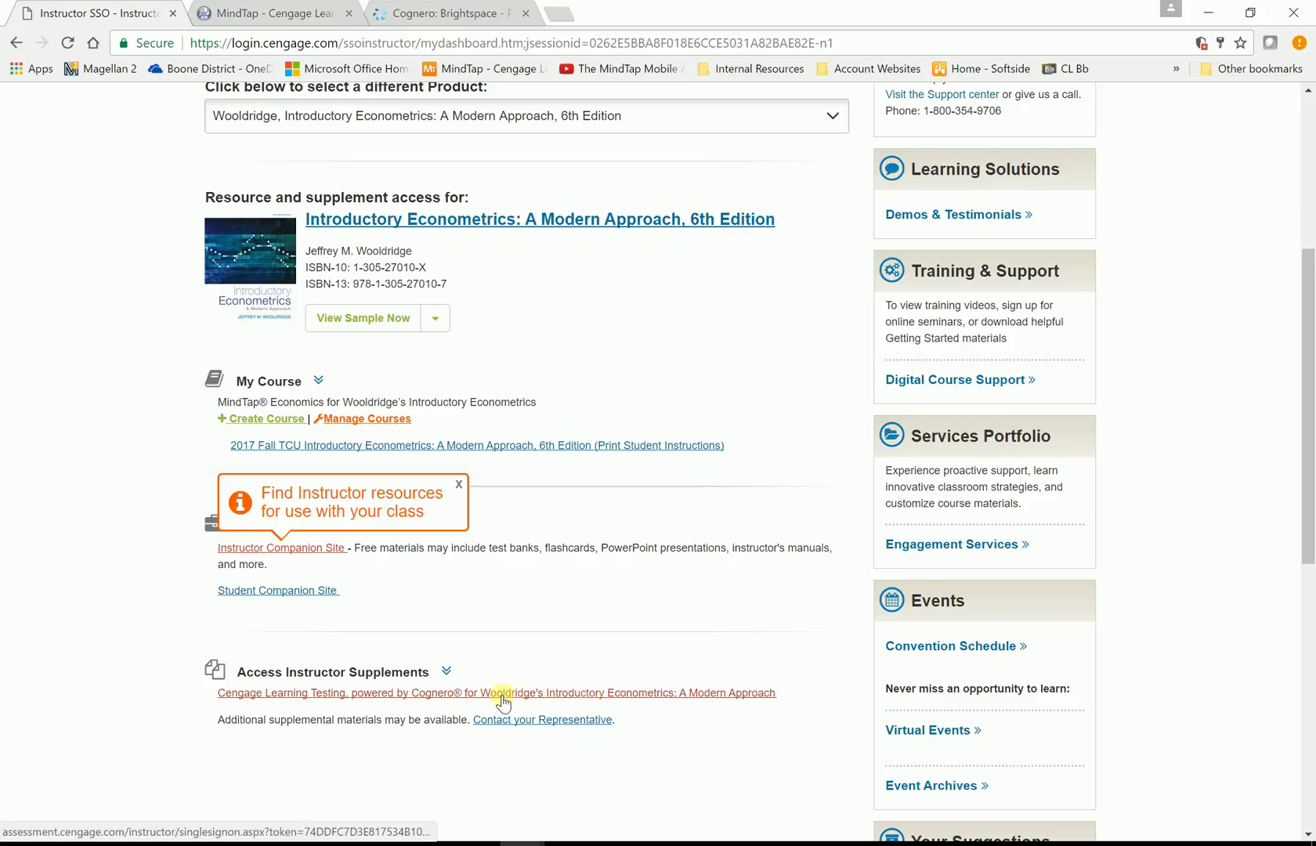
# Step: Leave the Chapter 5 unit page for the Introductory Econometrics, 6th Edition outline in MindTap
pyautogui.click(305, 16)
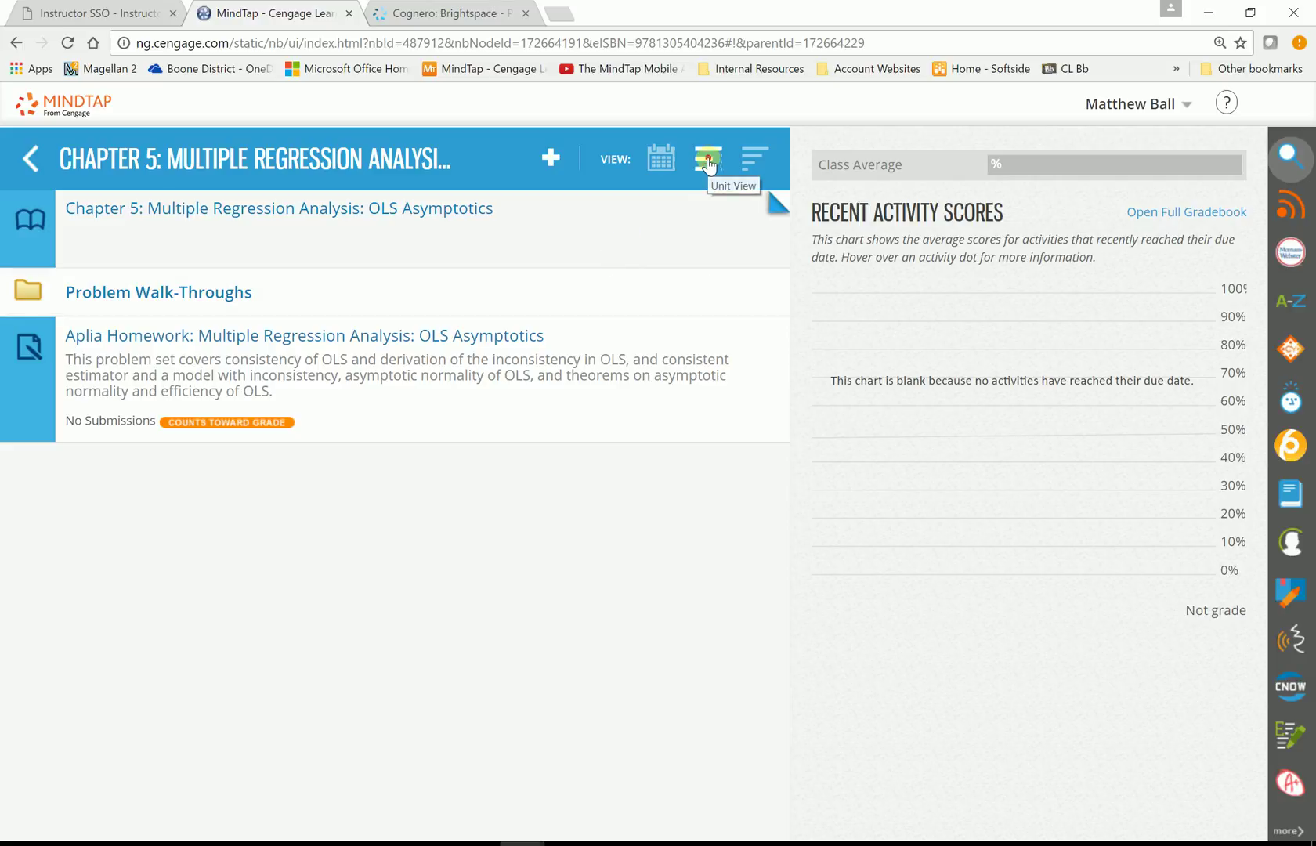
pyautogui.click(31, 159)
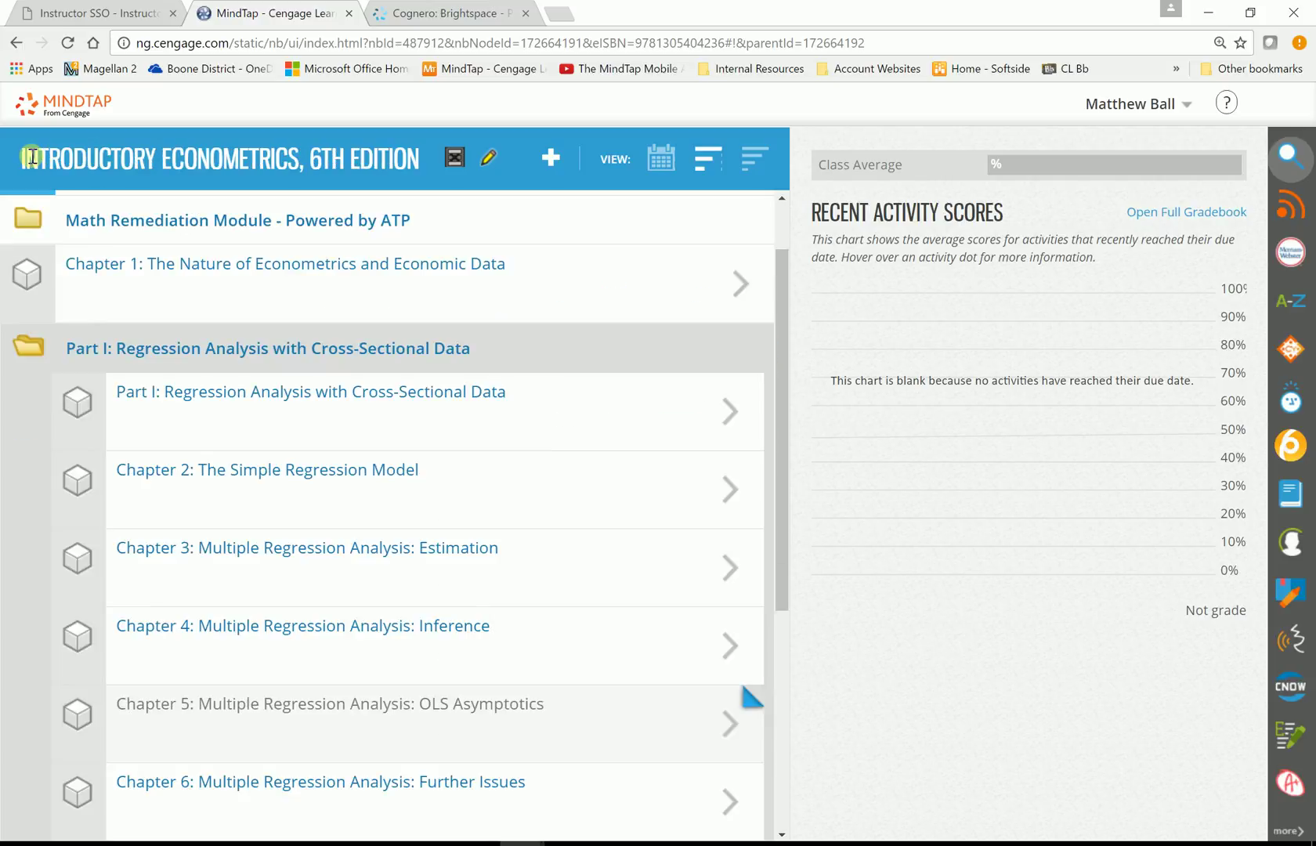
pyautogui.scroll(5, 458, 537)
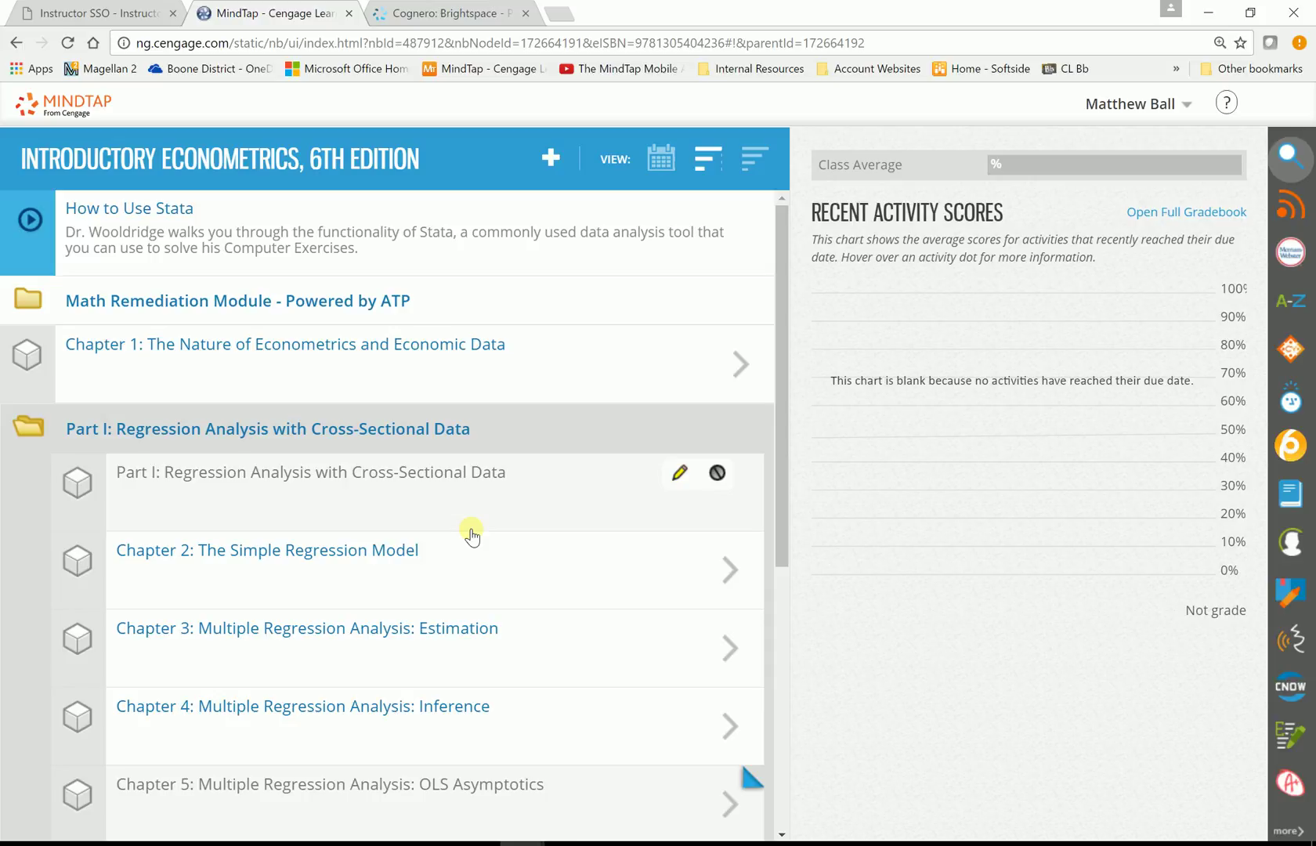